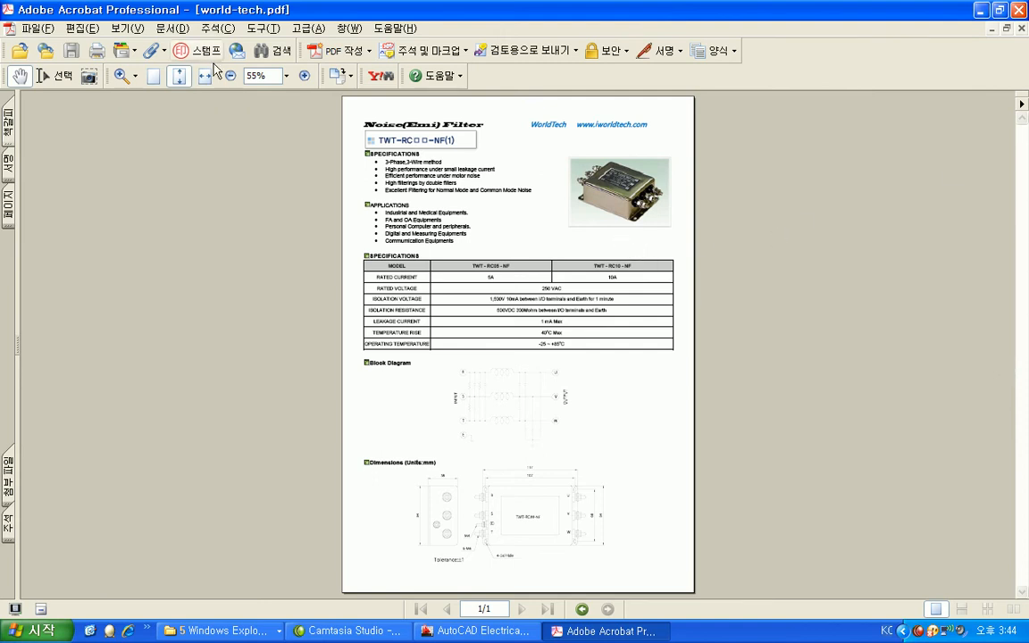
Enlarge the noise filter datasheet to 150% and review its specifications.
click(286, 76)
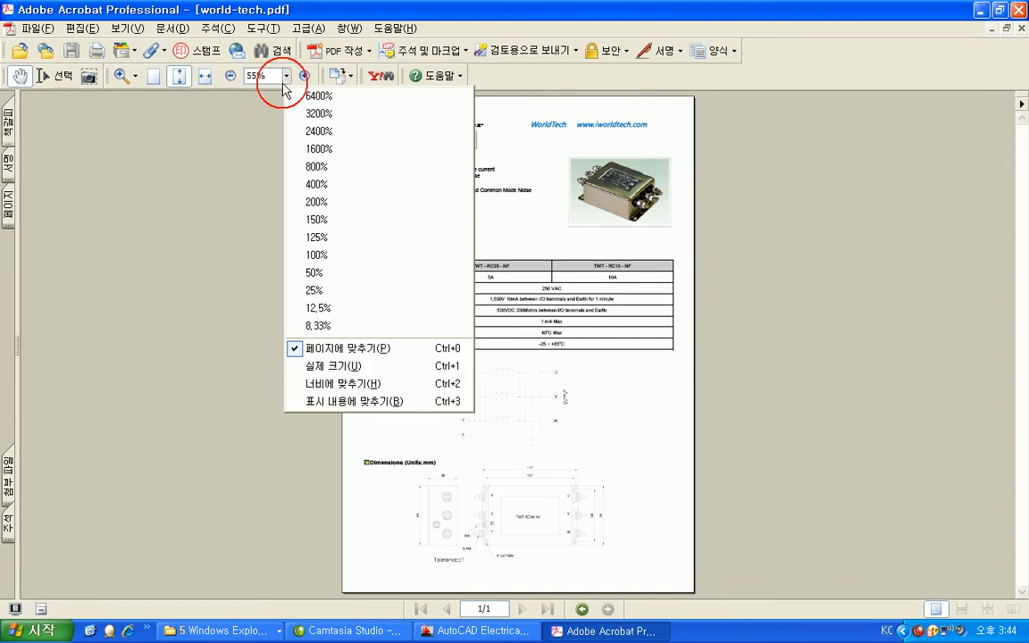
click(320, 219)
scroll(416, 379, down, 3)
scroll(417, 379, up, 2)
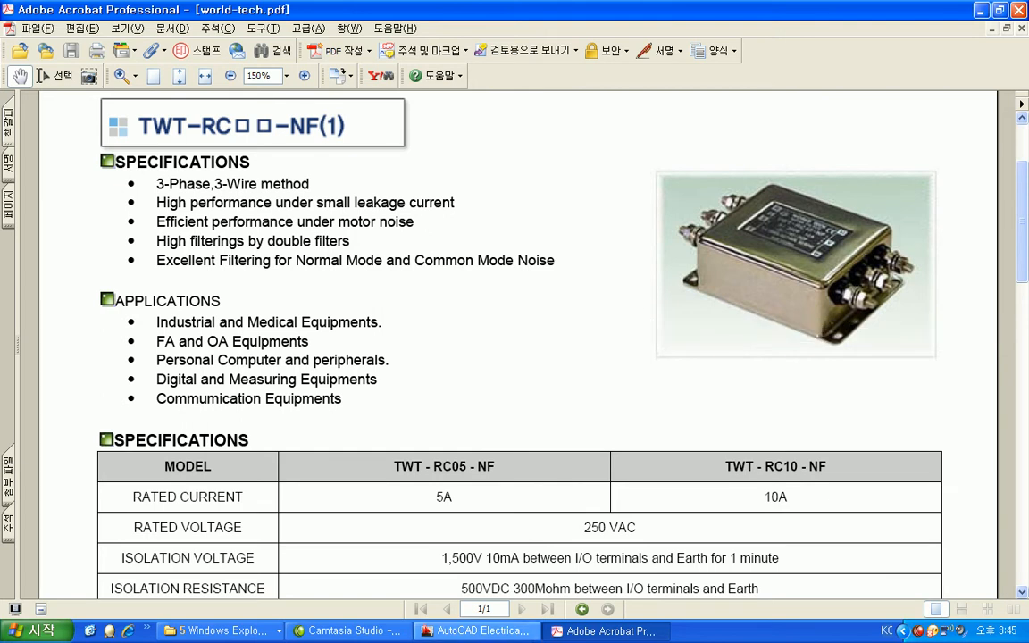
Open the catalog database default_cat.mdb from the Catalogs folder in Microsoft Access.
click(264, 632)
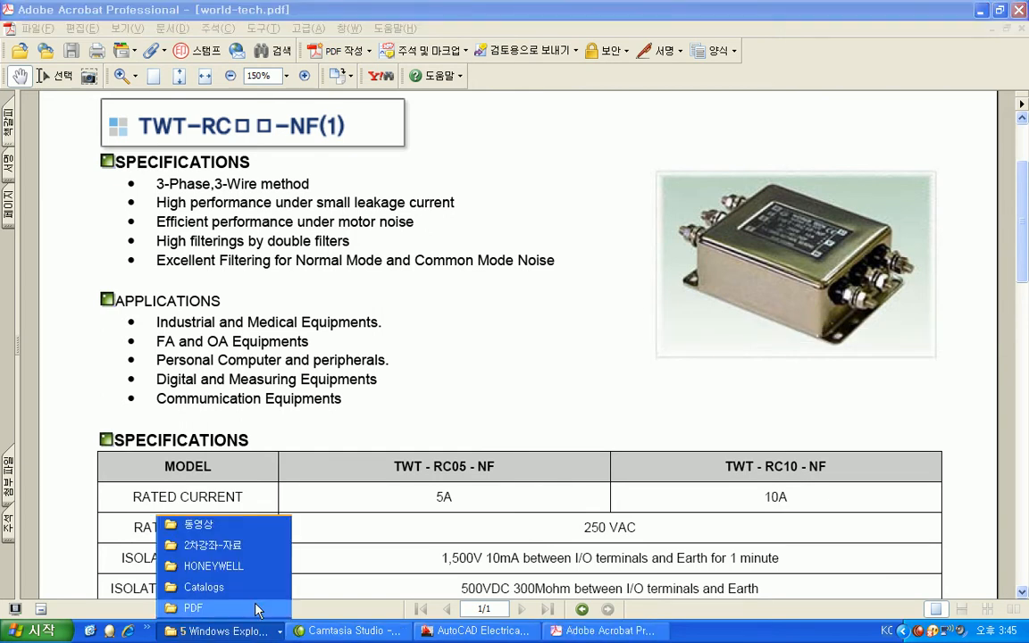
click(223, 587)
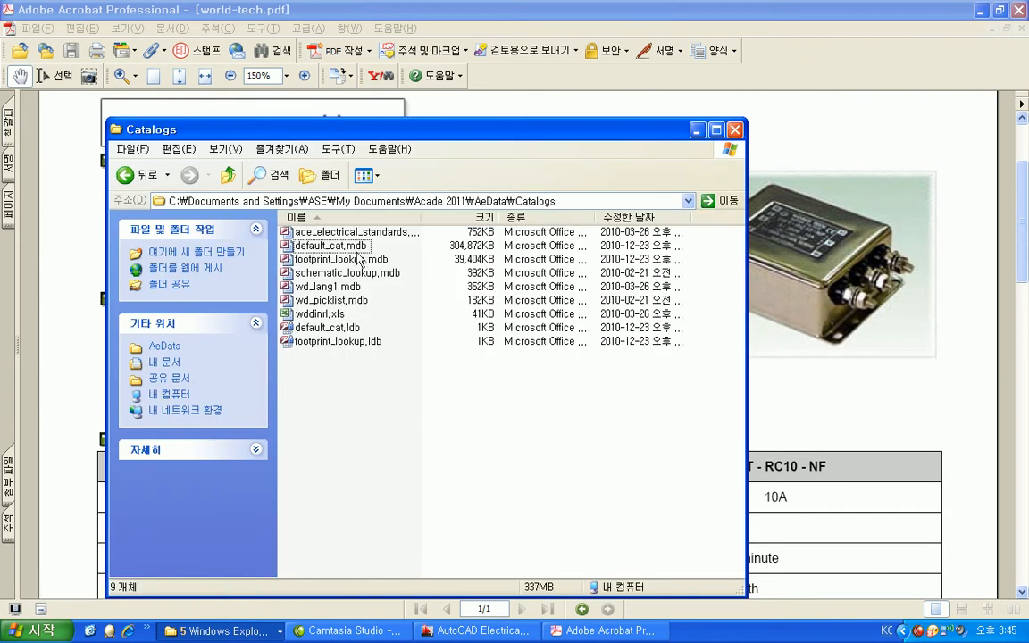
click(331, 246)
double_click(332, 248)
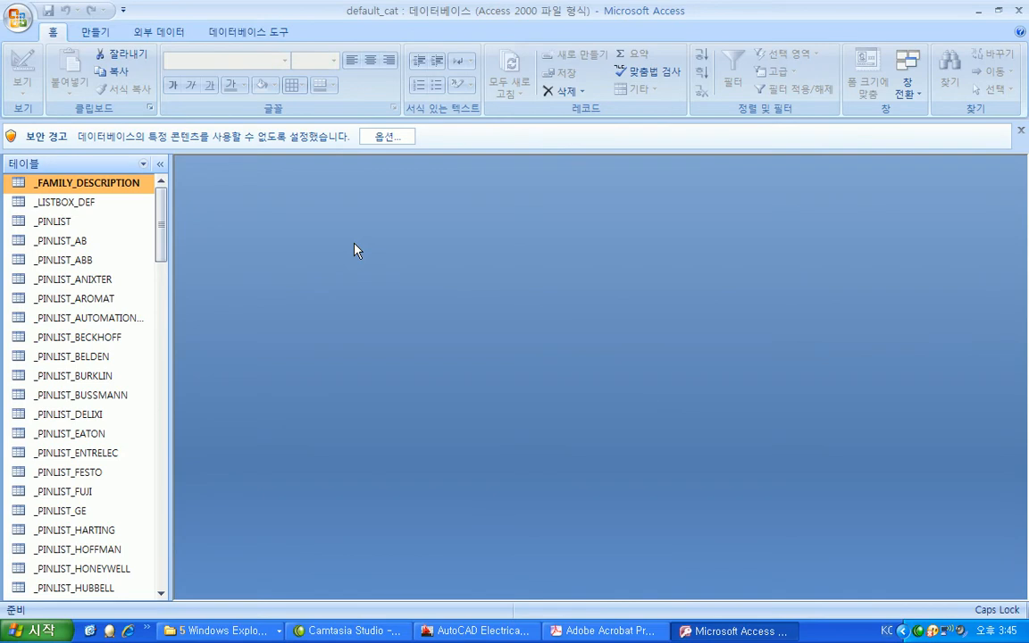
Find the CB table in the table list and copy it.
drag(160, 234, 159, 482)
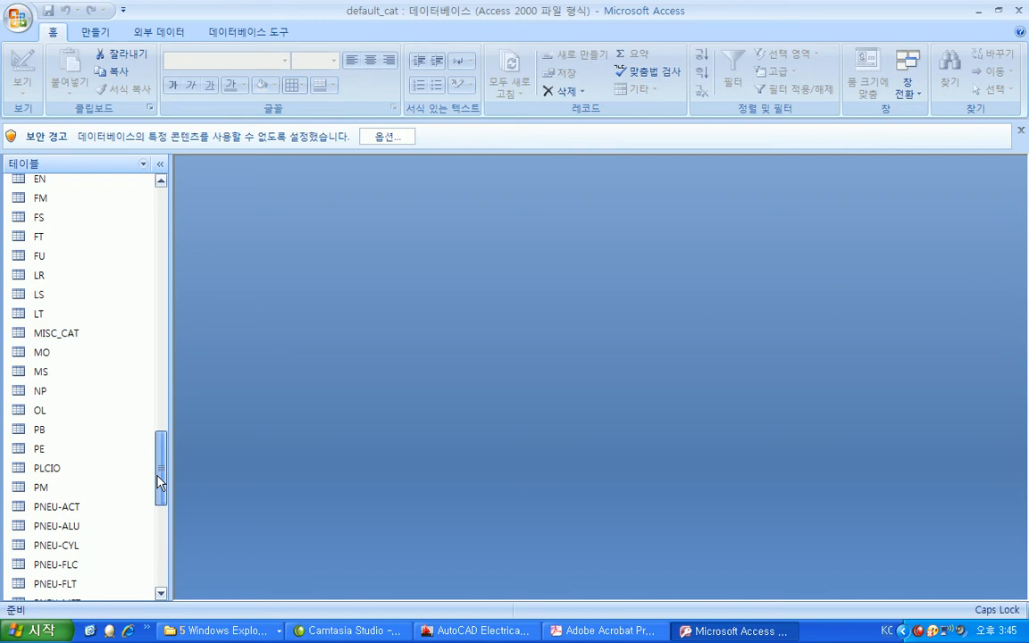
drag(159, 482, 143, 416)
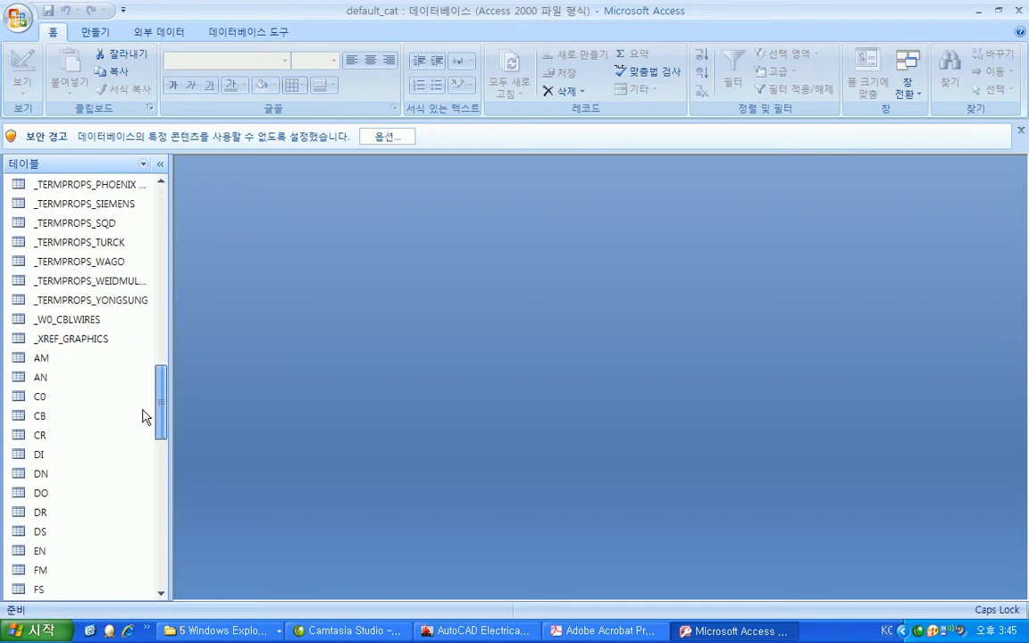
click(52, 418)
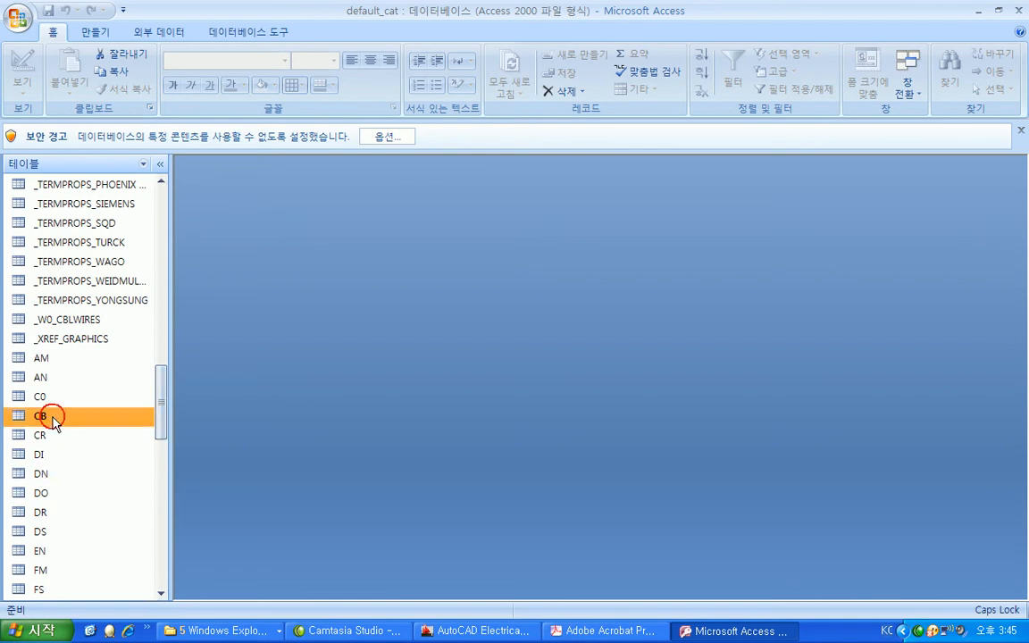
right_click(53, 418)
click(103, 348)
Paste the copied table as a new table named NF, keeping the structure only.
right_click(85, 436)
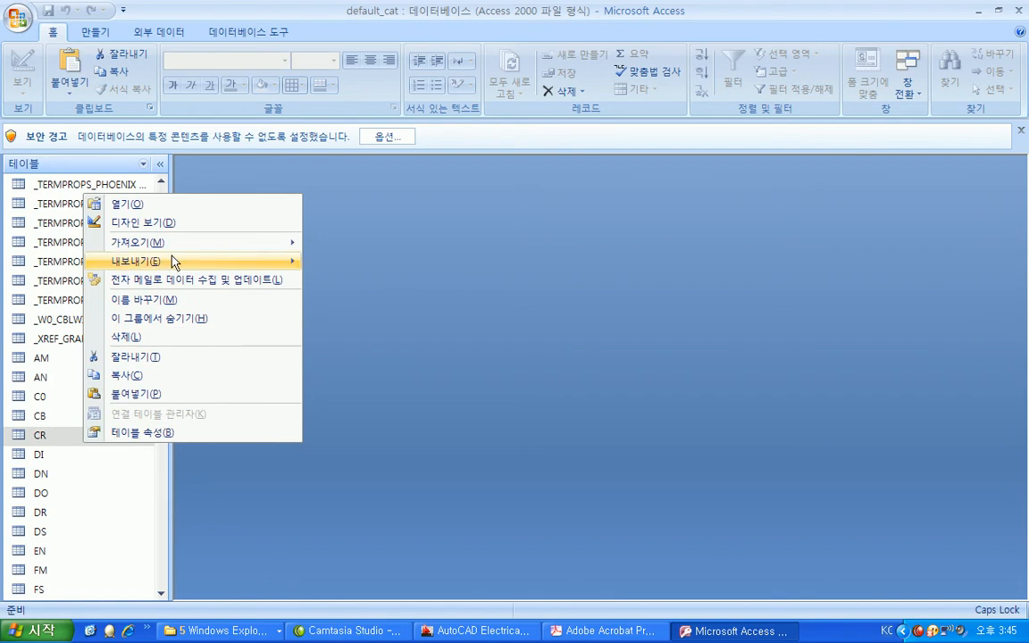
click(148, 395)
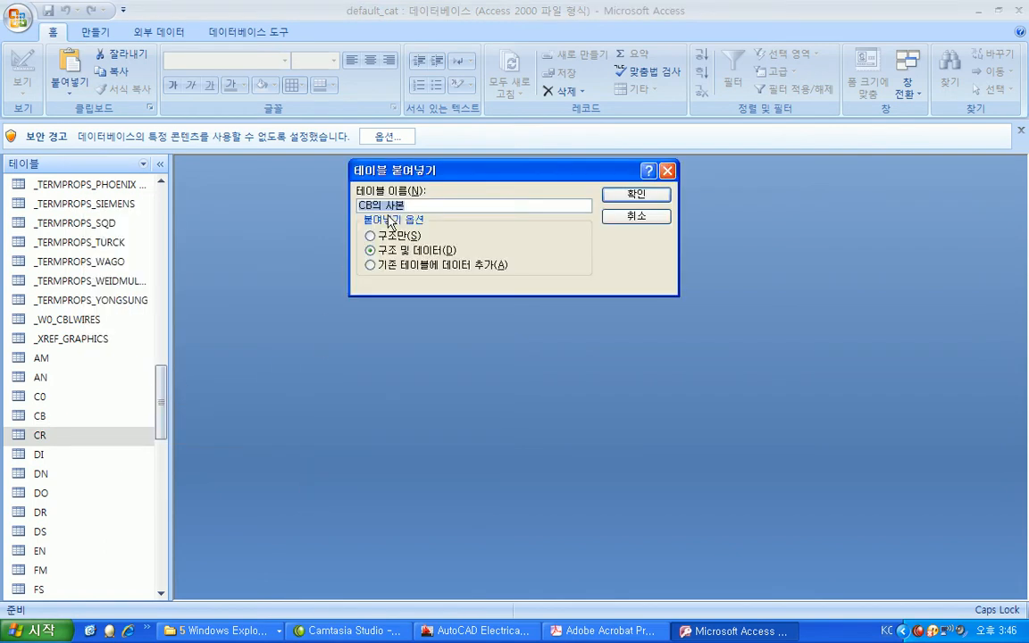
text(rd)
key(BackSpace)
key(BackSpace)
text(NF)
click(372, 235)
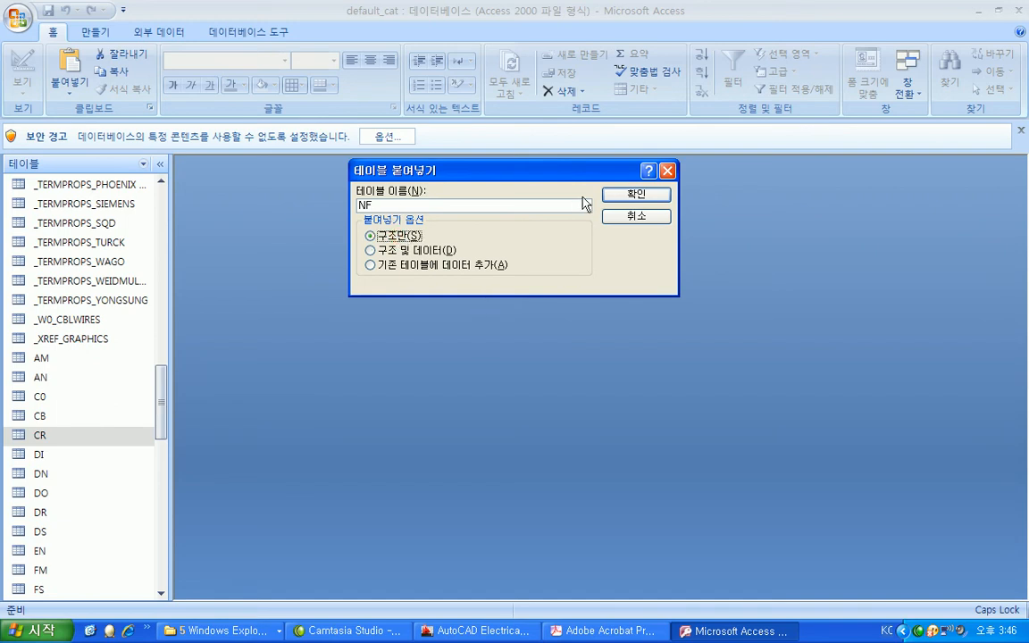
click(608, 194)
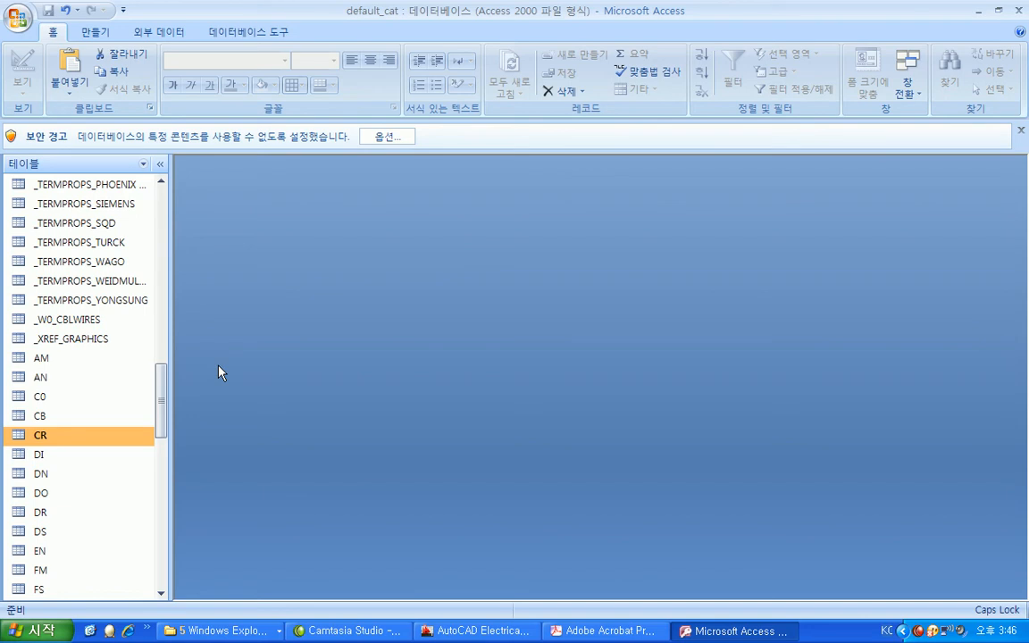
Locate the new NF table in the table list and open it in datasheet view.
drag(164, 402, 165, 448)
click(51, 518)
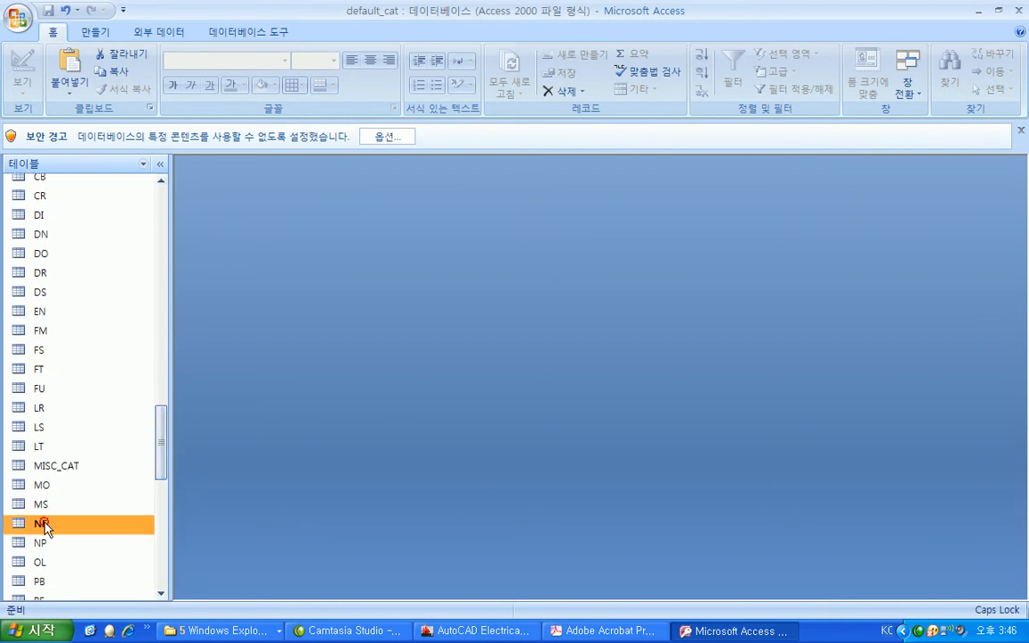
double_click(43, 523)
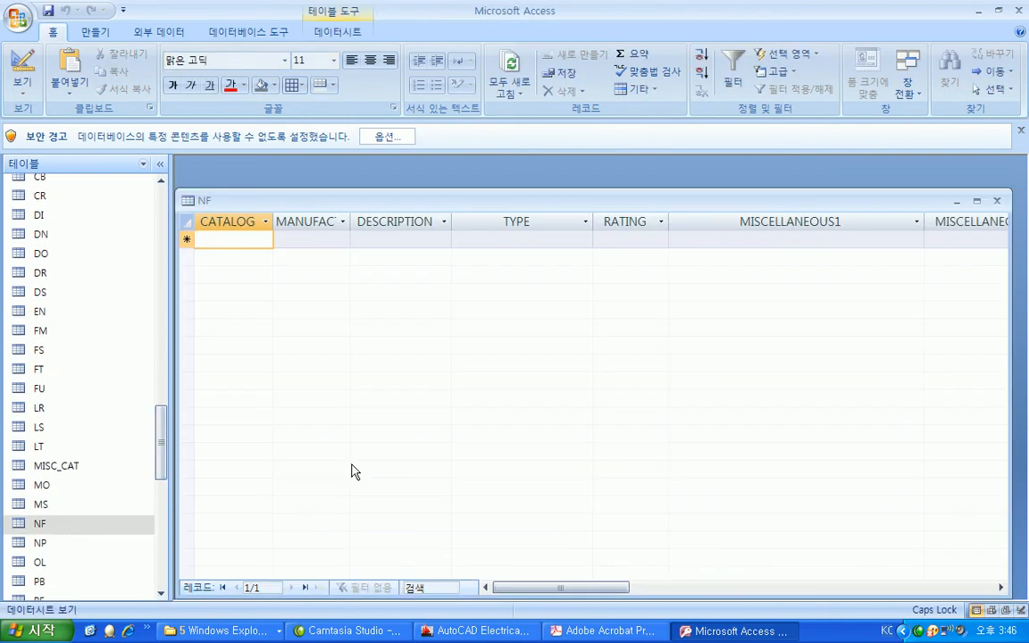
Switch to the datasheet in Adobe Acrobat and examine the manufacturer, model numbers, and current and voltage ratings.
click(571, 630)
scroll(423, 482, down, 1)
scroll(422, 482, down, 1)
scroll(422, 482, up, 4)
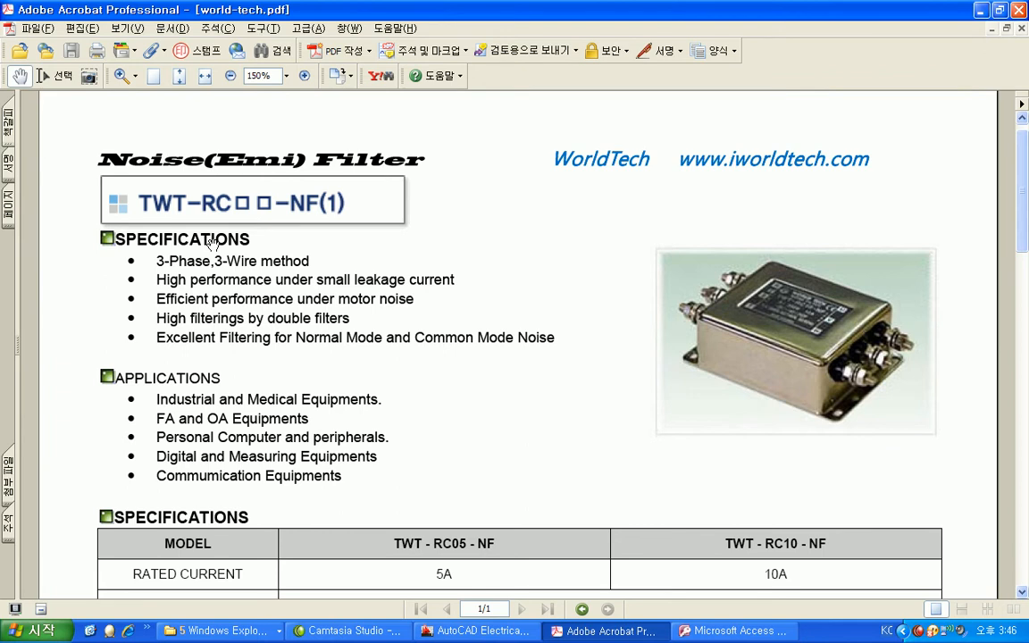
scroll(262, 350, down, 4)
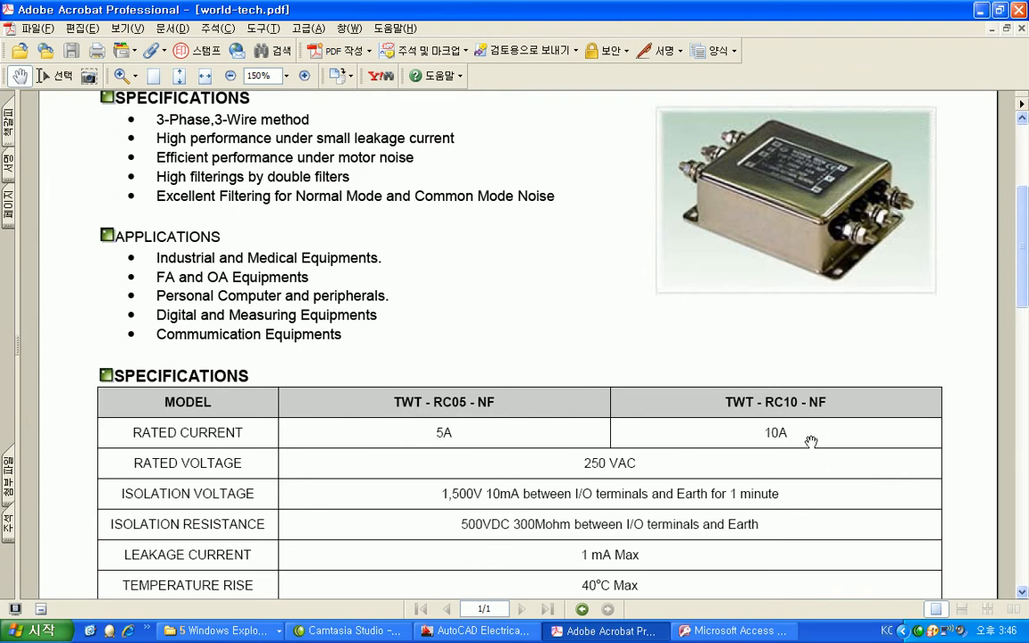
Return to the NF table in Access and enter TWT-RC05-NF as the first record's CATALOG value.
key(alt+Tab)
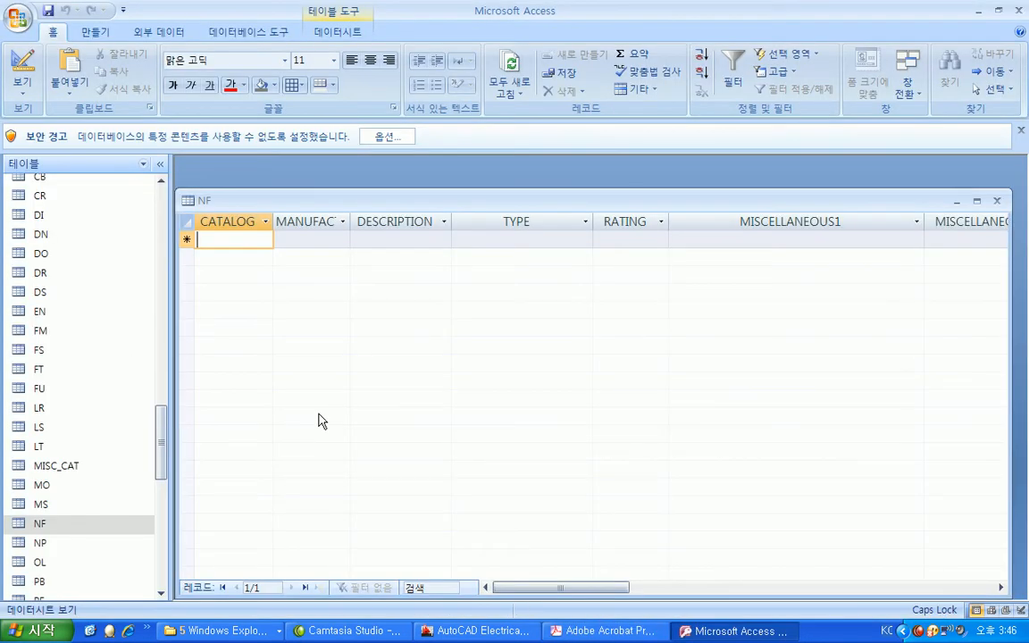
text(ㅁ)
key(BackSpace)
key(Caps_Lock)
text(twt)
key(BackSpace)
key(BackSpace)
key(BackSpace)
key(Caps_Lock)
text(TWT-RC05-)
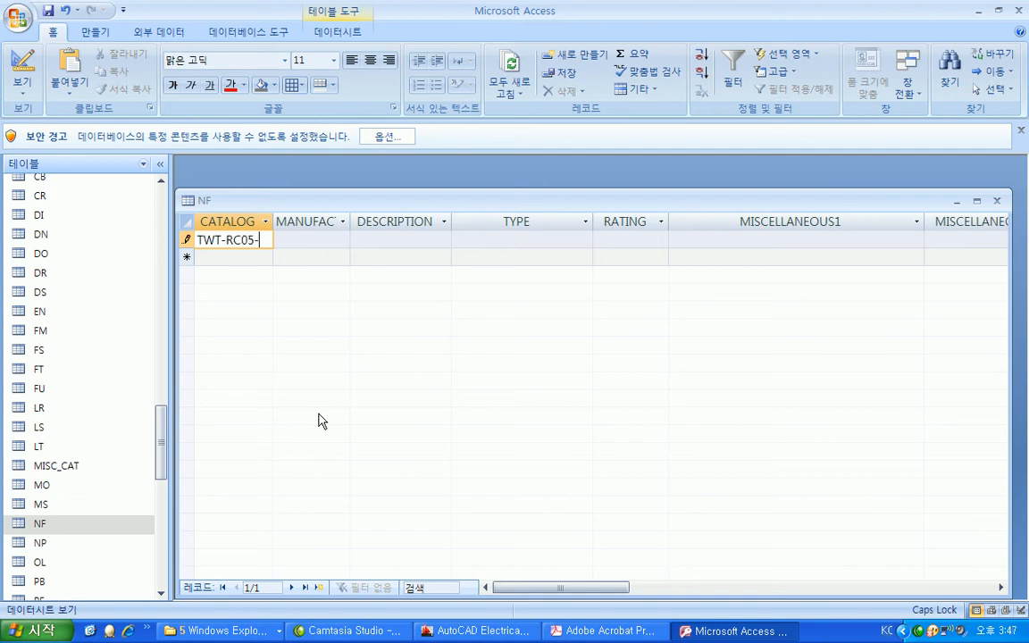
text(NF)
key(Tab)
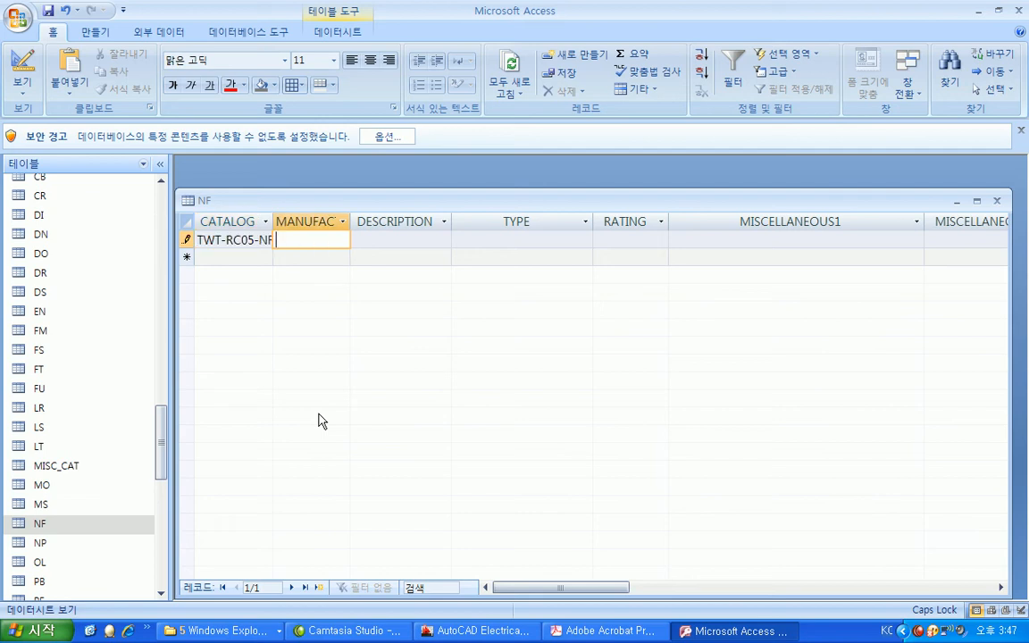
Enter WorldTech as the manufacturer of the first record.
key(Caps_Lock)
text(짹ㅣㅇ)
key(BackSpace)
key(BackSpace)
text(WorldTech)
key(Tab)
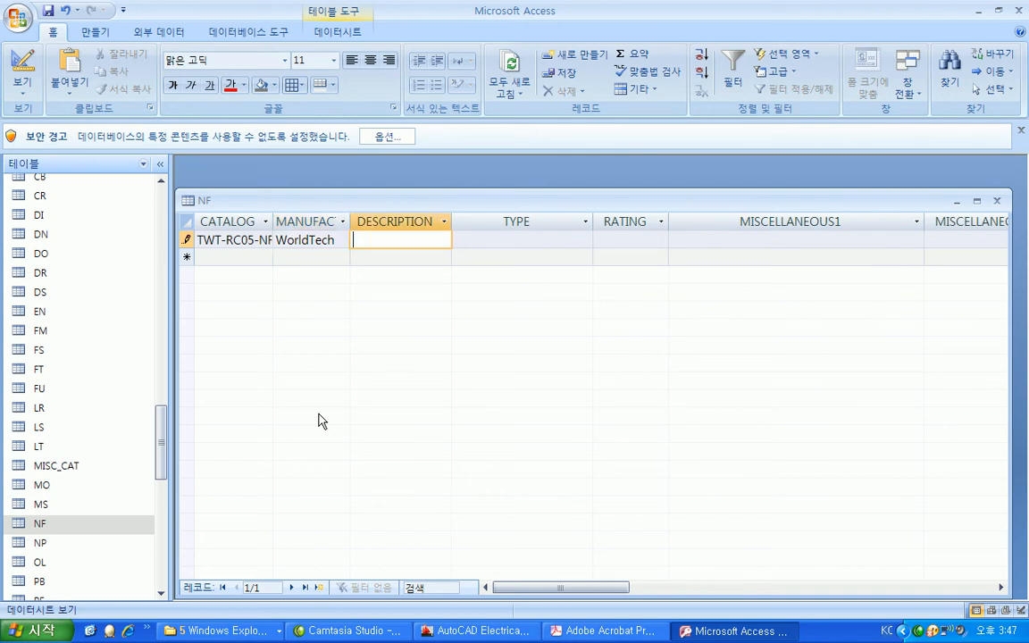
Fill in the first record's DESCRIPTION as NOISE FILTER and its TYPE as 3PHASE.
key(Caps_Lock)
text(NOISE FILTER)
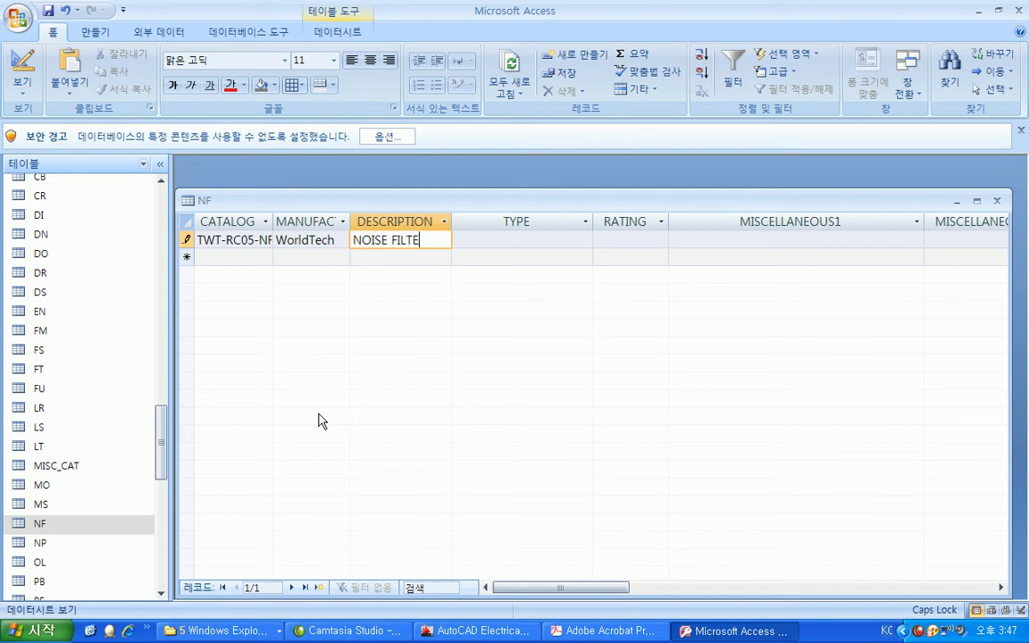
key(Tab)
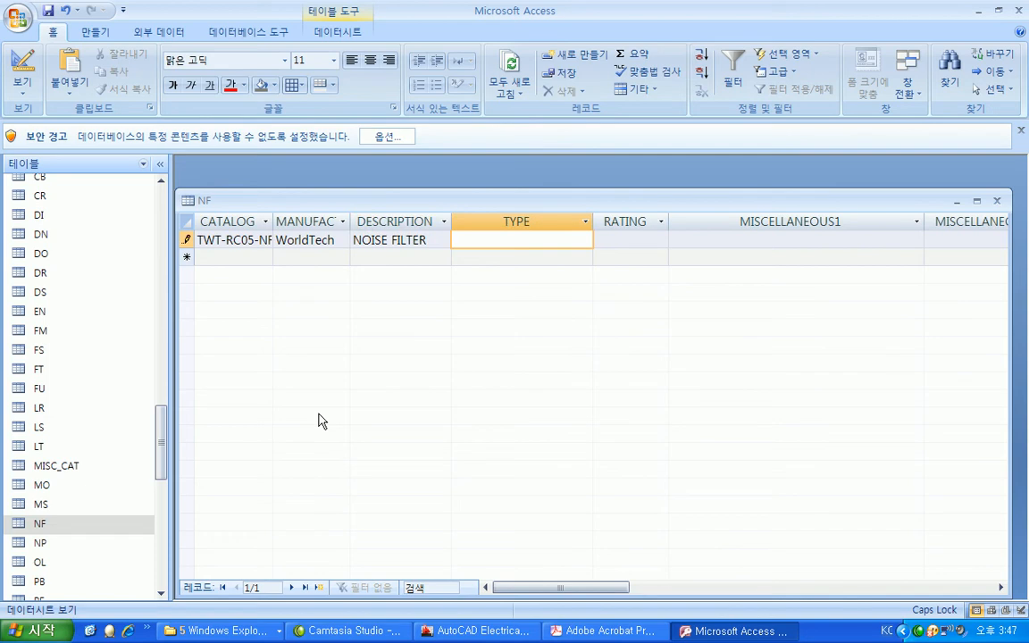
text(3)
text(-)
key(BackSpace)
text(PHASE)
key(Tab)
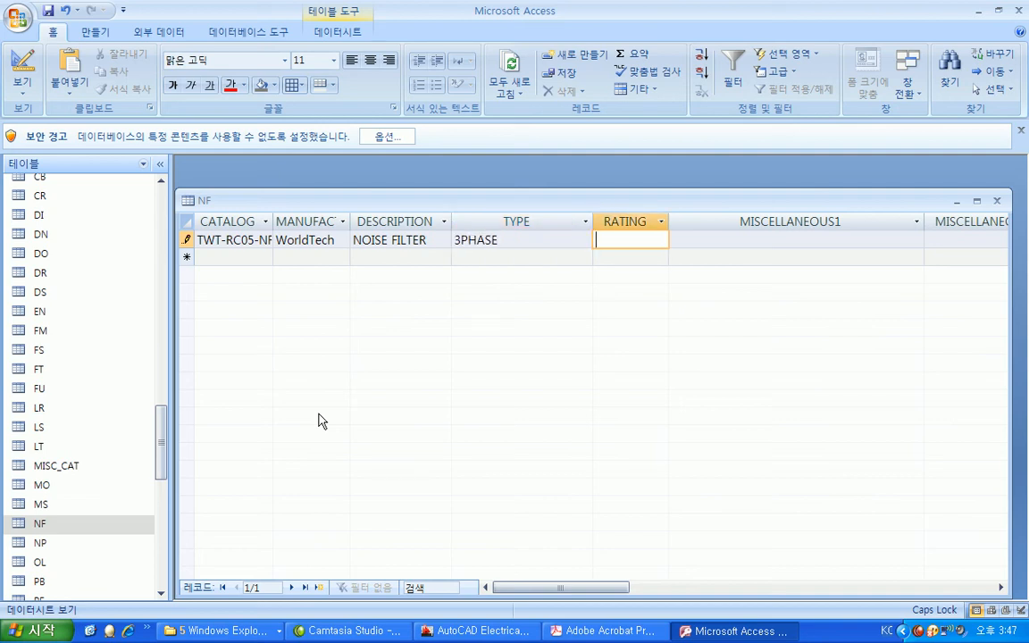
Set the first record's RATING to 5A and its MISCELLANEOUS1 value to 250VAC.
text(5A)
key(Tab)
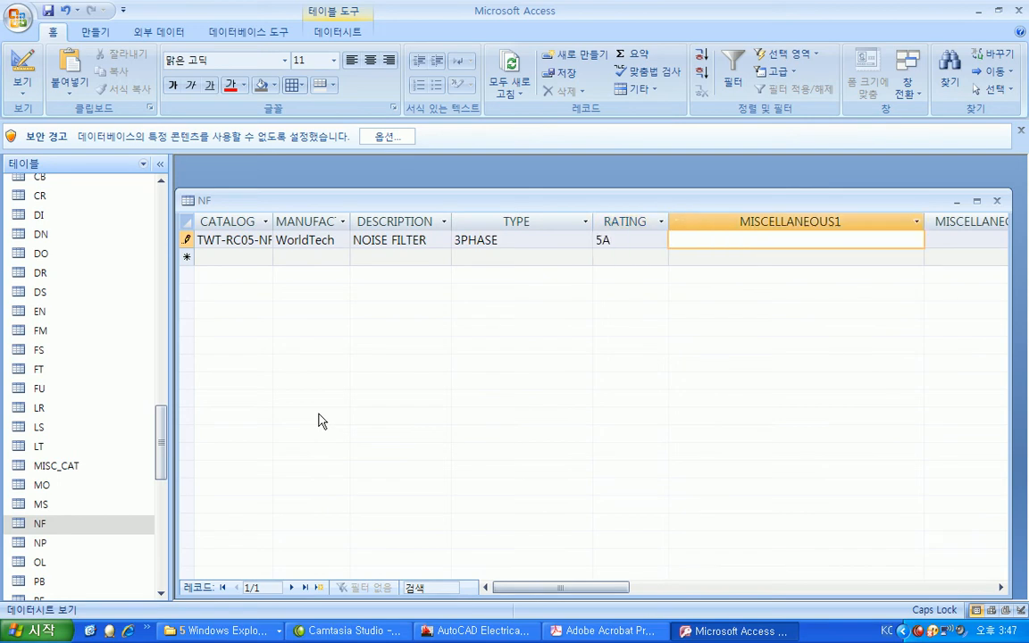
text(250VAC)
Enter RATING1=5A in the first record's TEXTVALUE field.
drag(528, 585, 712, 574)
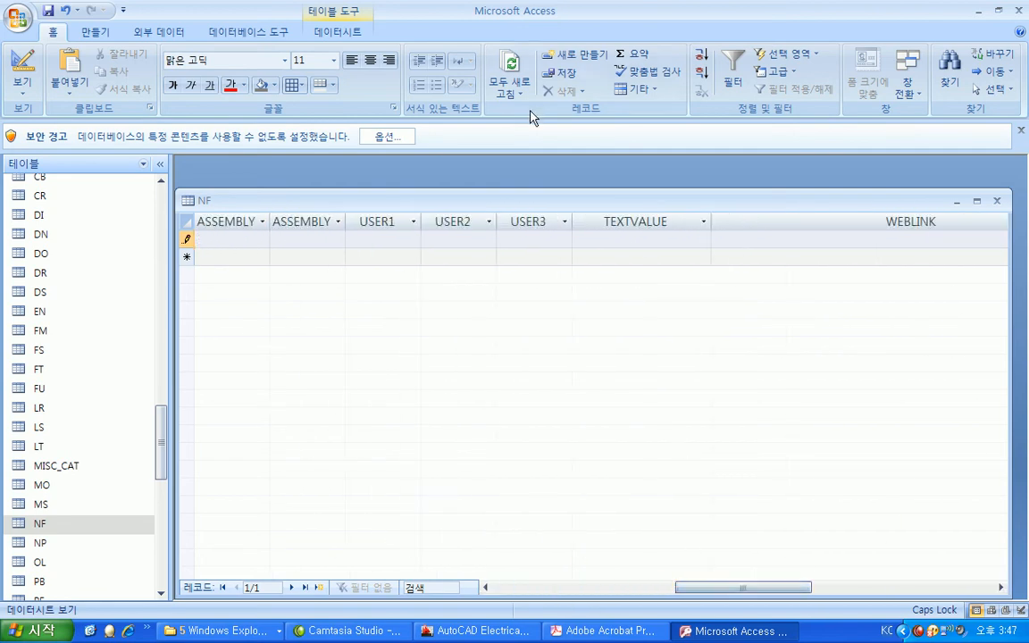
click(610, 238)
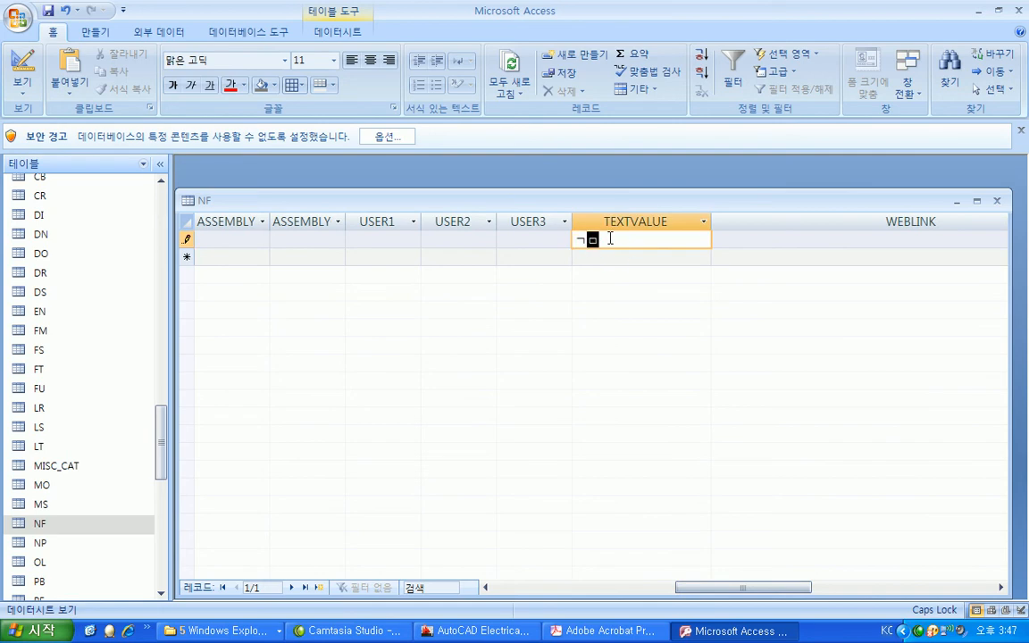
text(RATING1=)
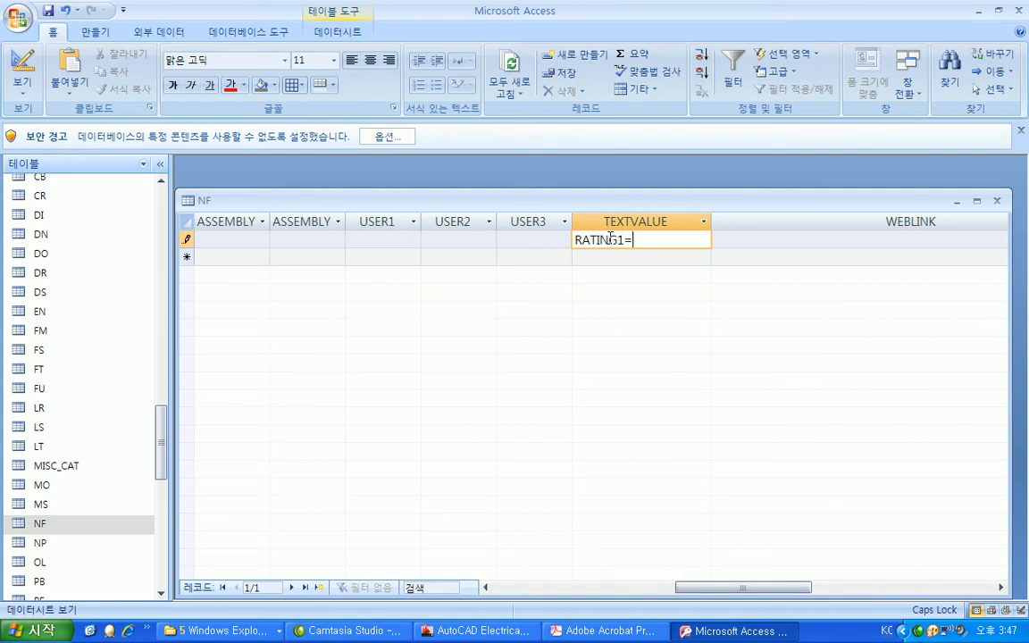
text(5A)
key(Tab)
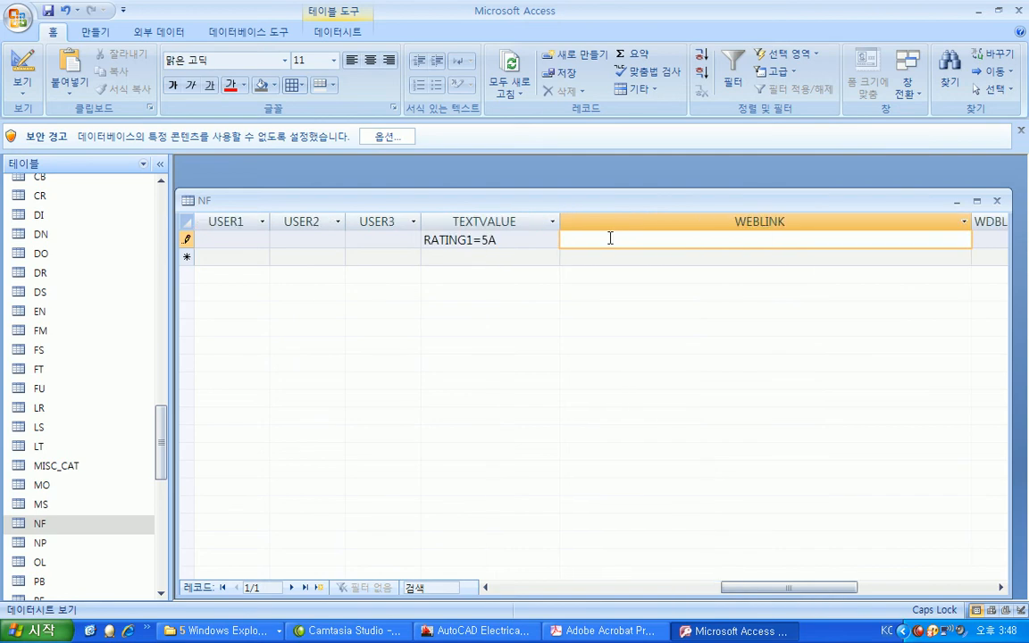
Copy the completed TWT-RC05-NF record and paste it as a second record in the NF table.
drag(829, 595, 596, 596)
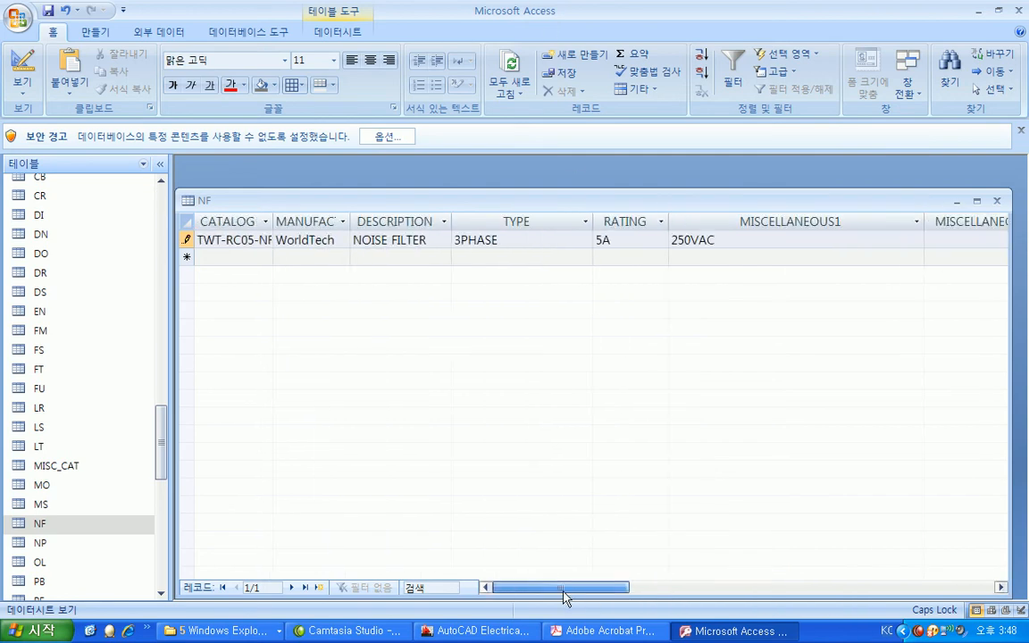
click(181, 240)
right_click(181, 239)
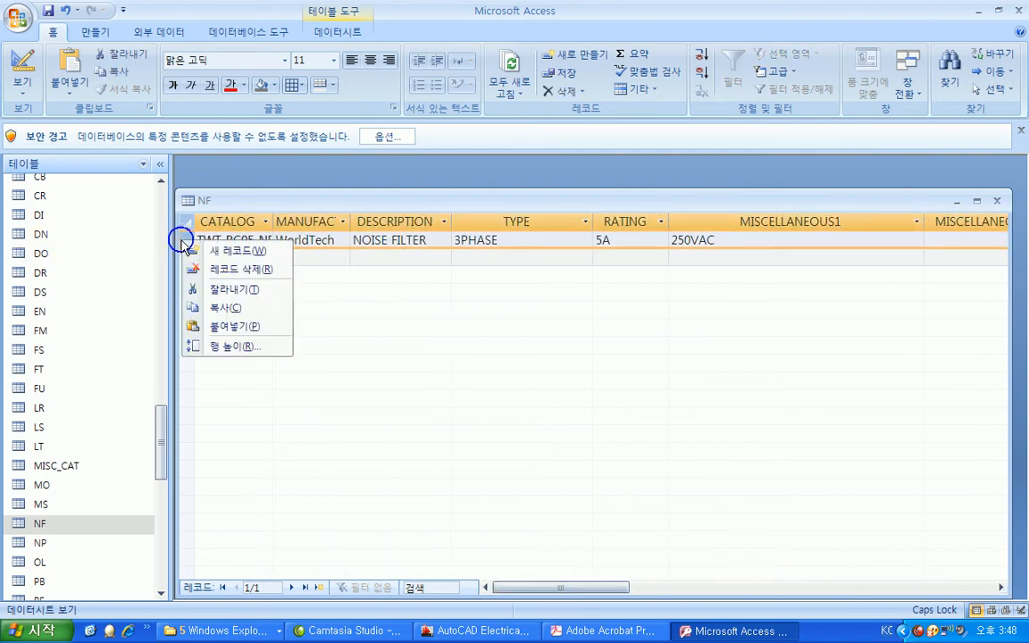
click(191, 305)
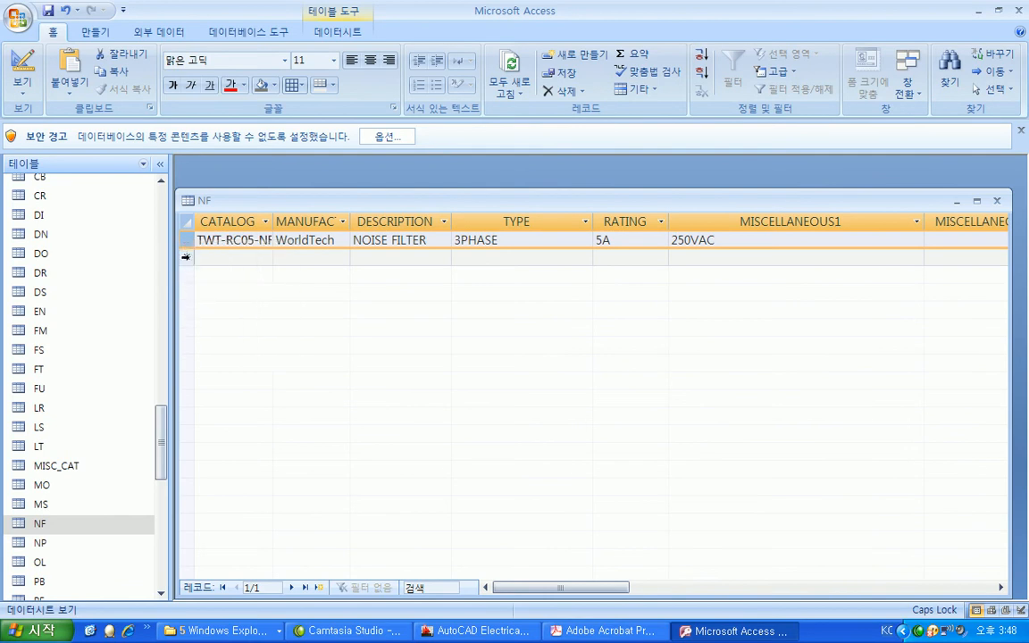
right_click(186, 256)
click(193, 344)
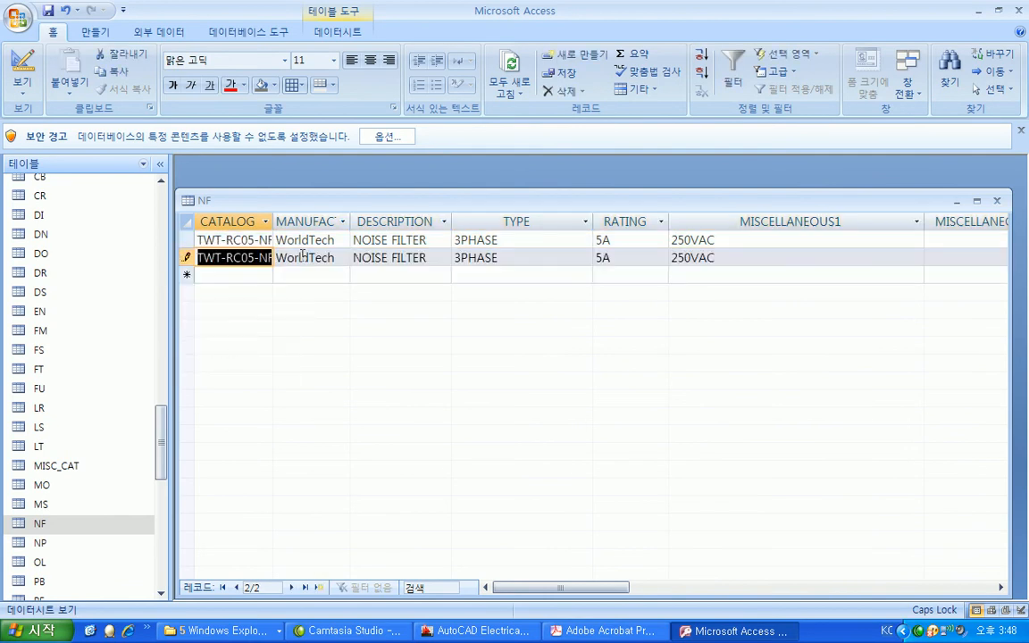
Change the second record's CATALOG value to TWT-RC10-NF and its RATING to 10A.
click(248, 257)
key(BackSpace)
key(BackSpace)
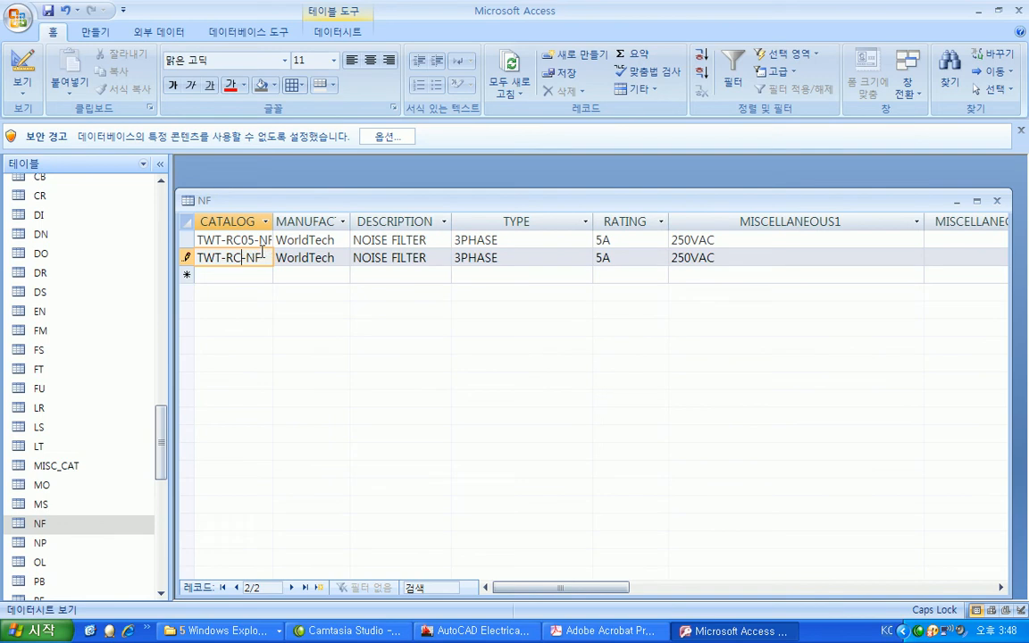
text(10)
click(623, 258)
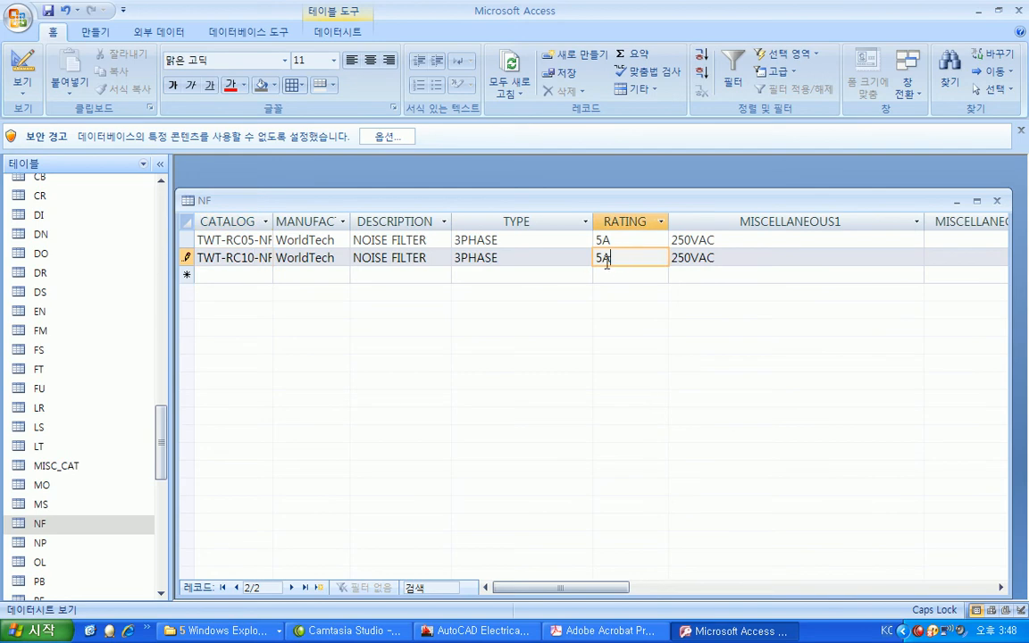
text(10)
Change the second record's TEXTVALUE entry to RATING1=10A in the NF table.
drag(589, 588, 746, 575)
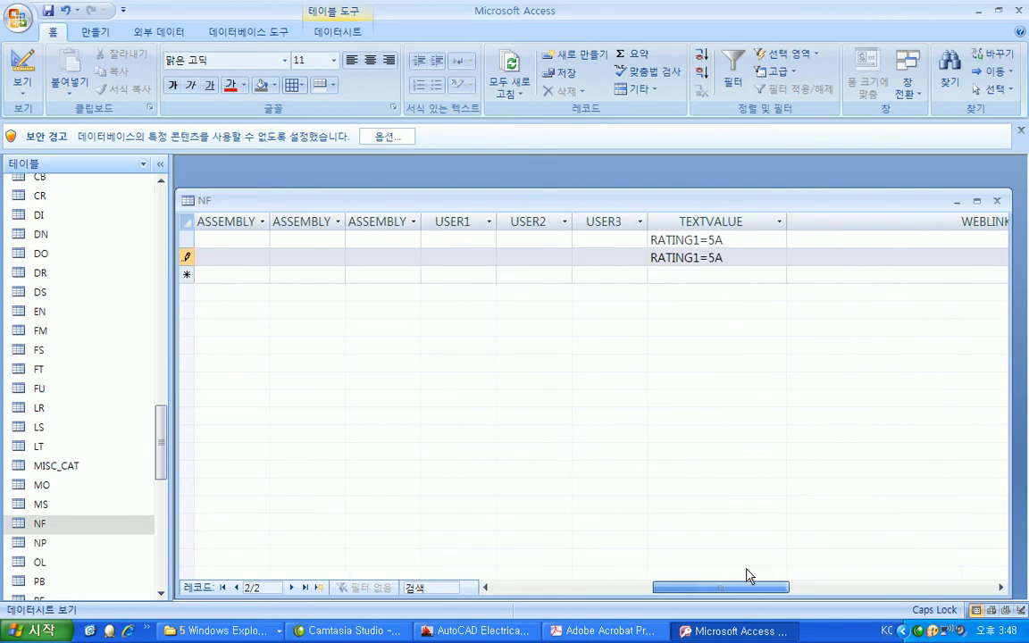
click(709, 258)
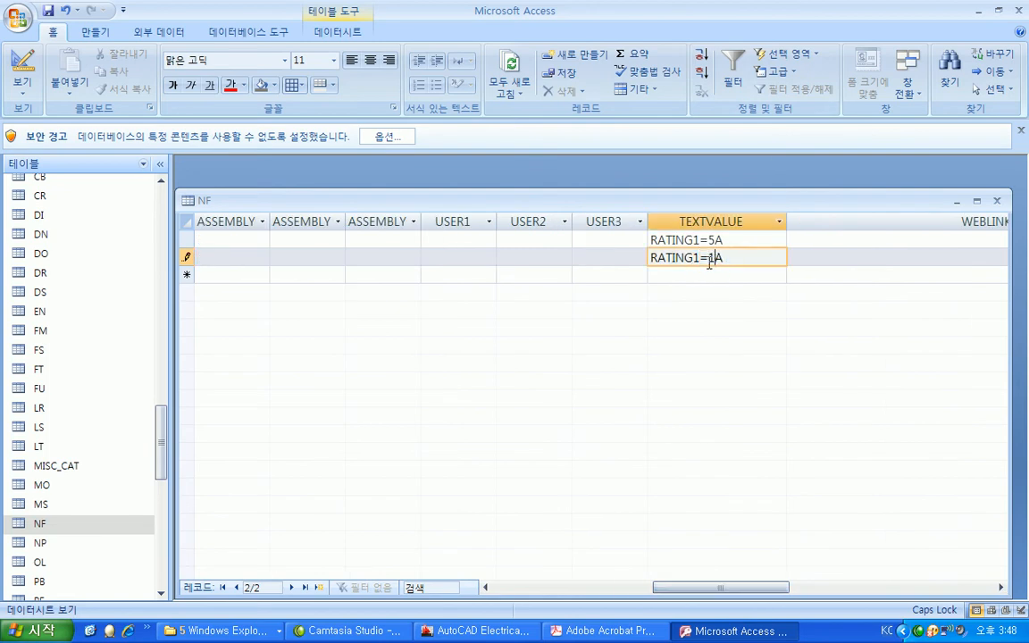
key(Tab)
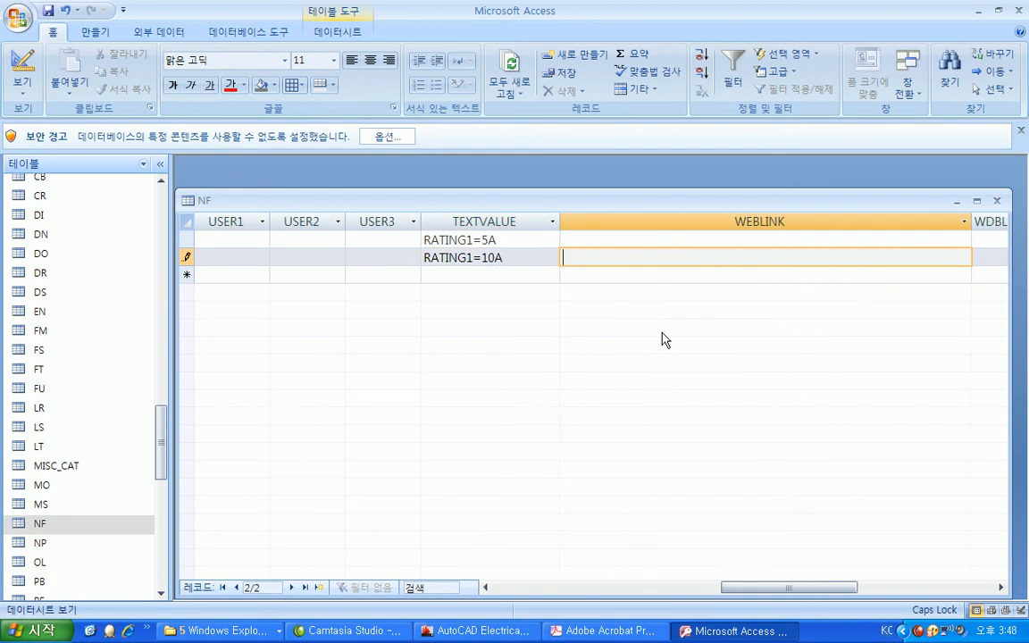
drag(740, 589, 500, 611)
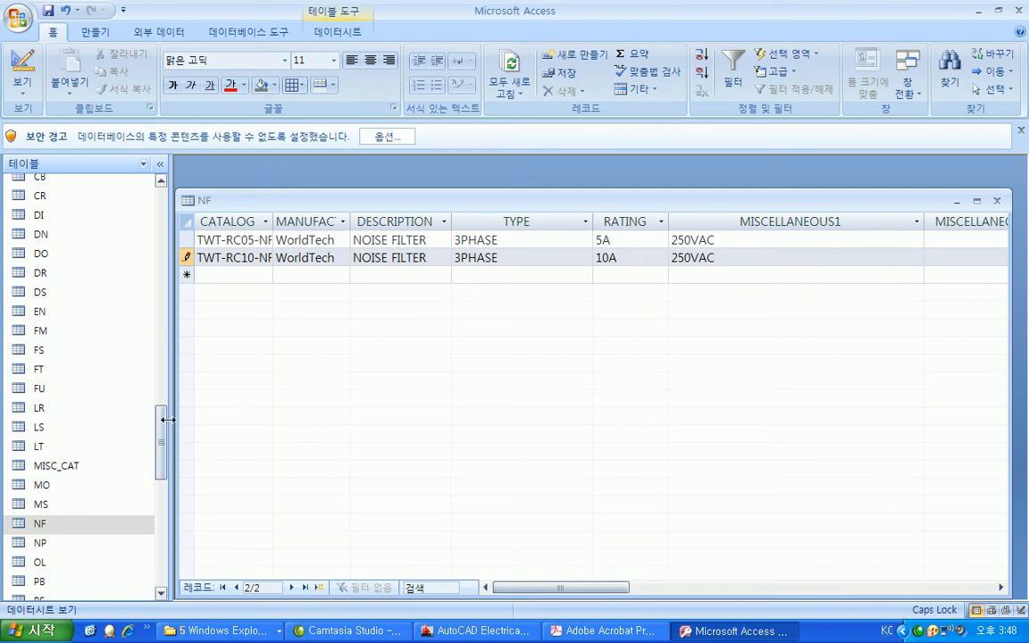
Open the _FAMILY_DESCRIPTION table from the list of database tables.
drag(158, 425, 157, 200)
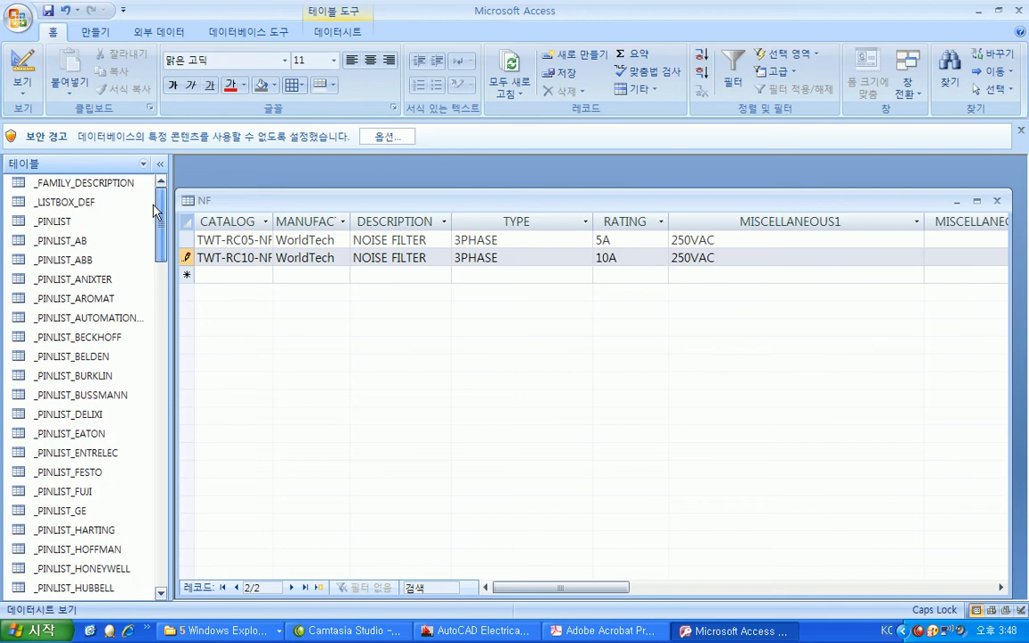
click(108, 186)
double_click(107, 186)
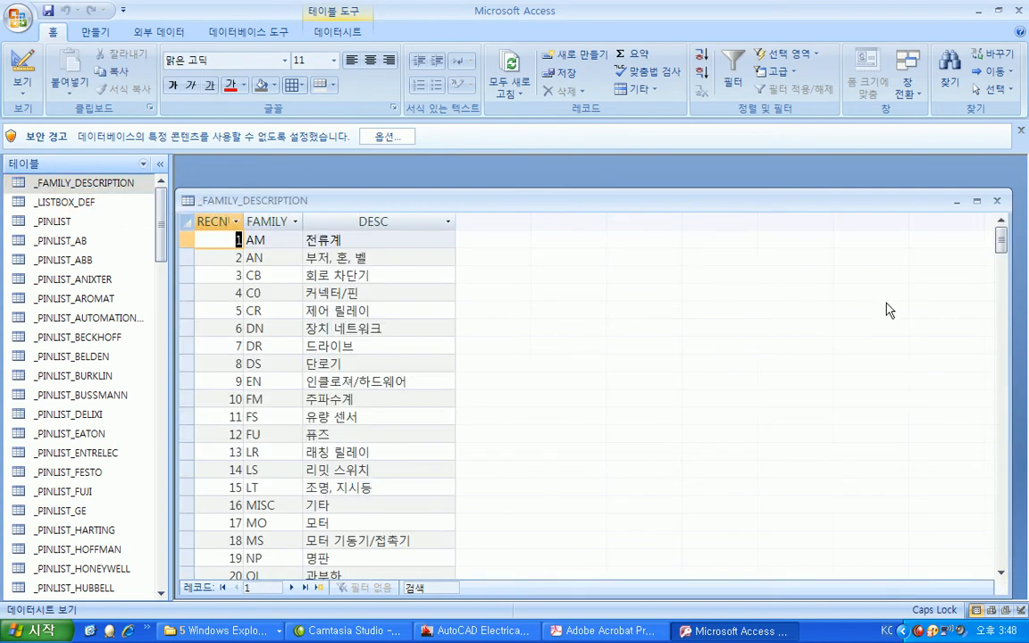
Add a new record with FAMILY NF and DESC 노이즈 필터 to the end of the table, and close the table.
drag(1001, 243, 978, 455)
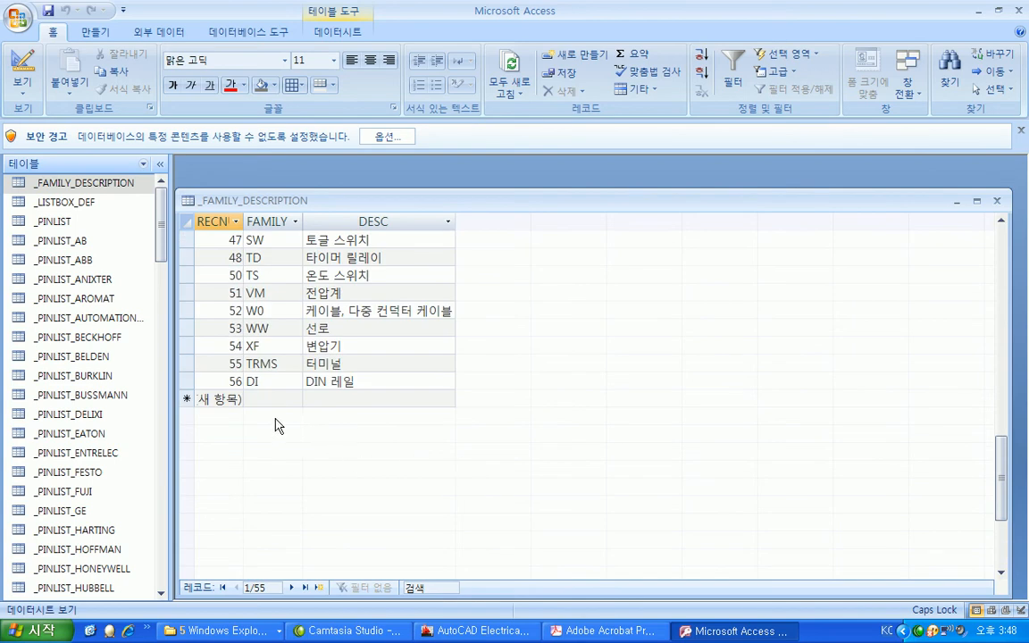
click(263, 397)
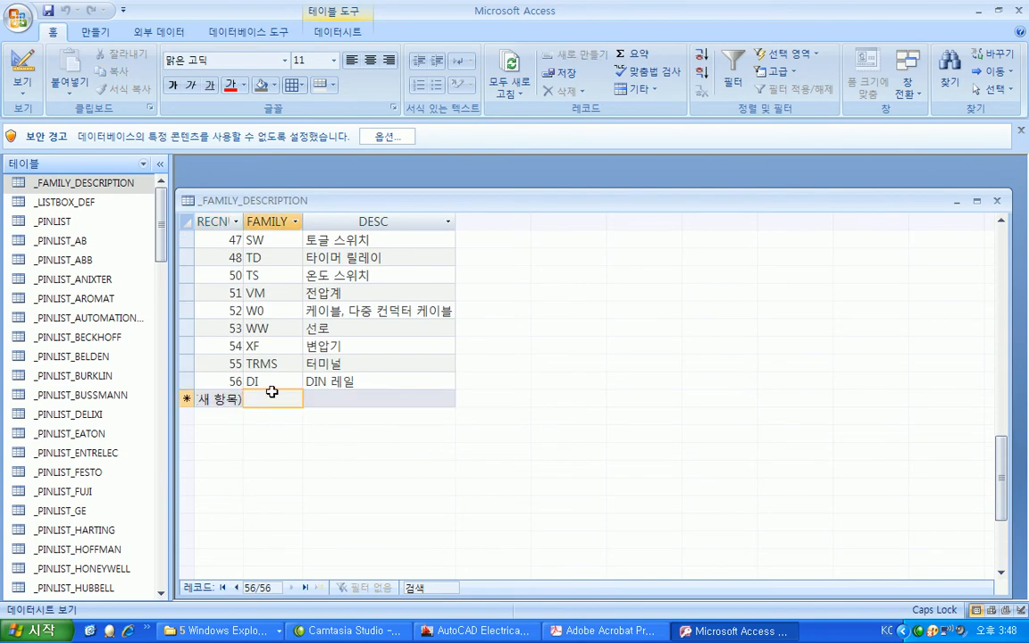
text(N)
key(BackSpace)
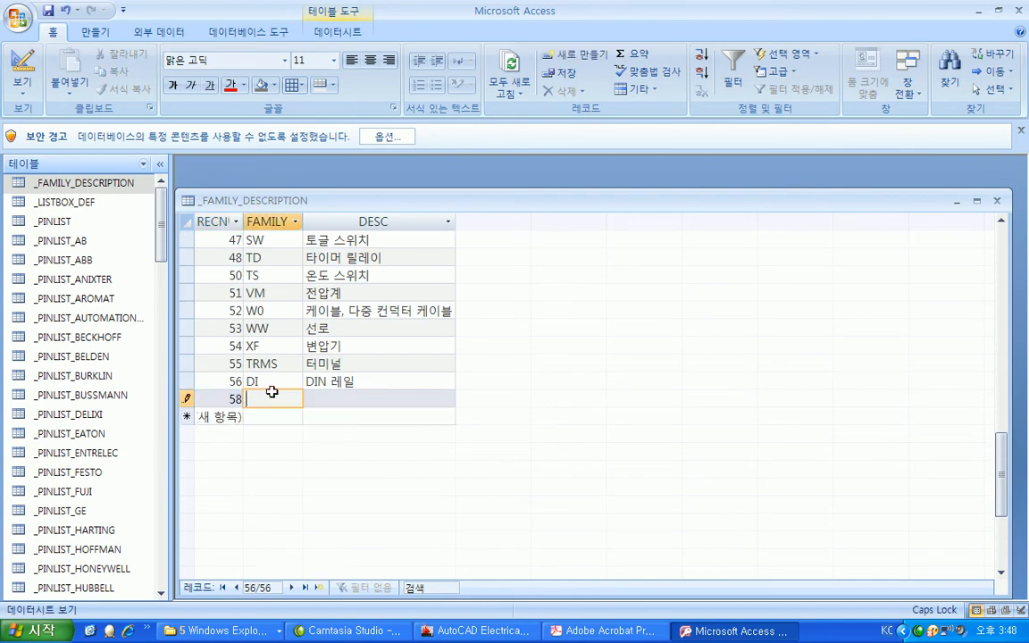
key(Tab)
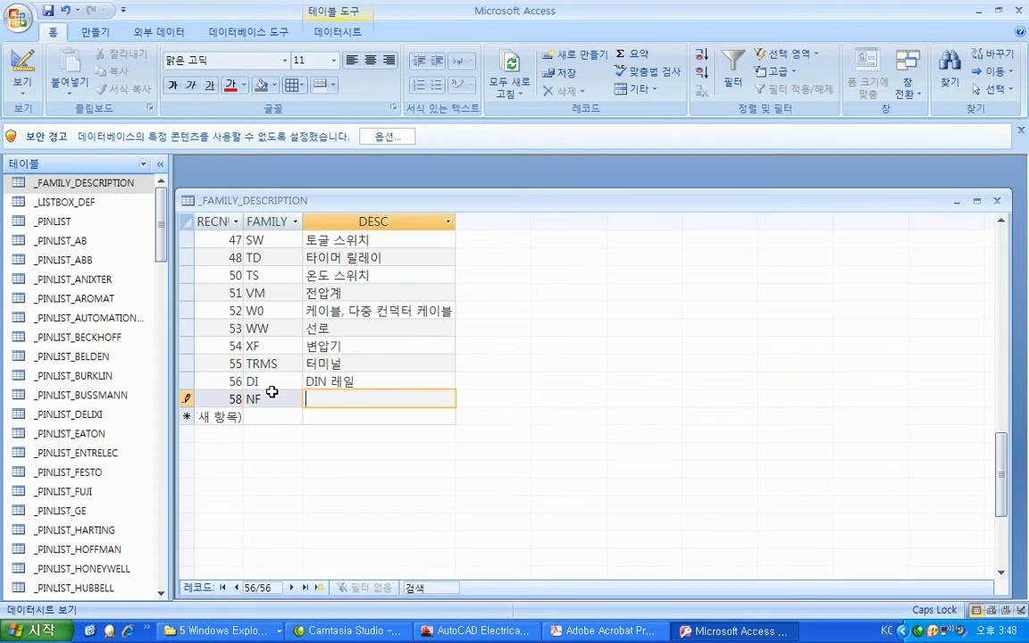
text(노이즈 필터)
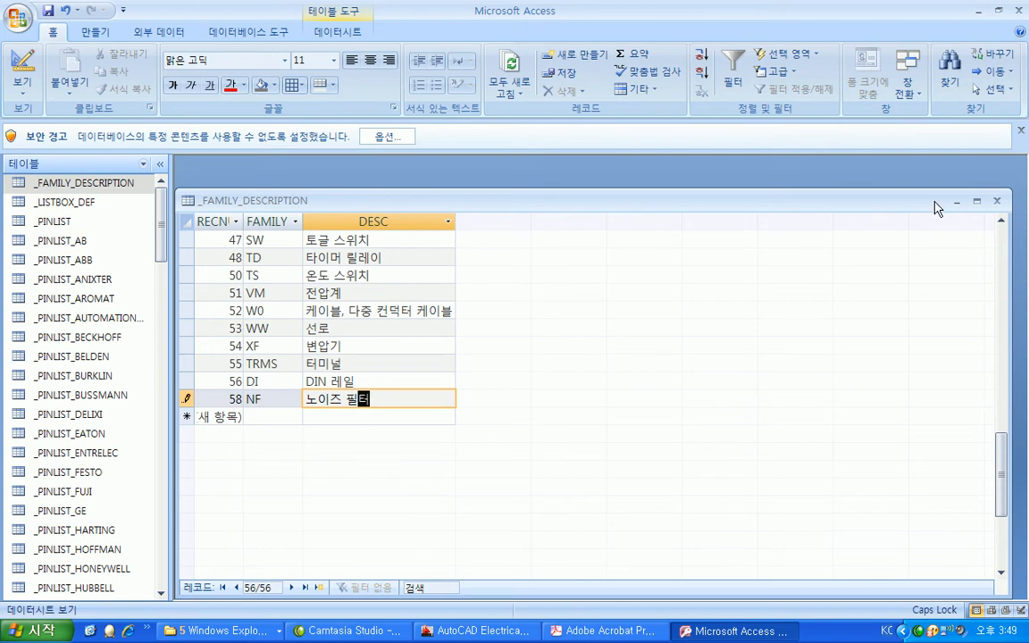
click(997, 205)
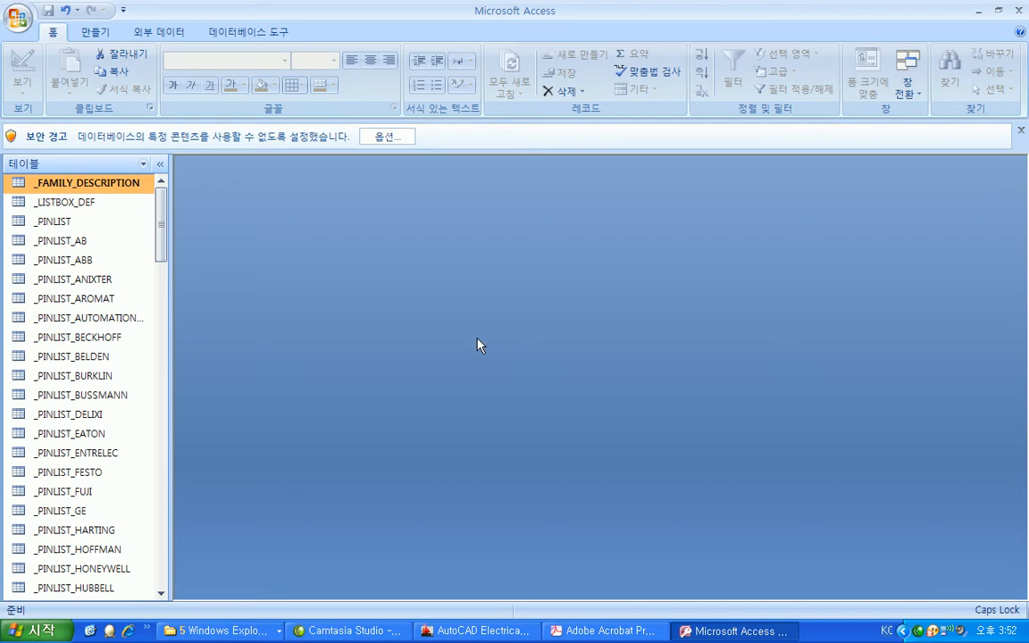
Switch to AutoCAD Electrical and open the drawing world-tech_up_3_nf1.dwg from the desktop.
click(476, 630)
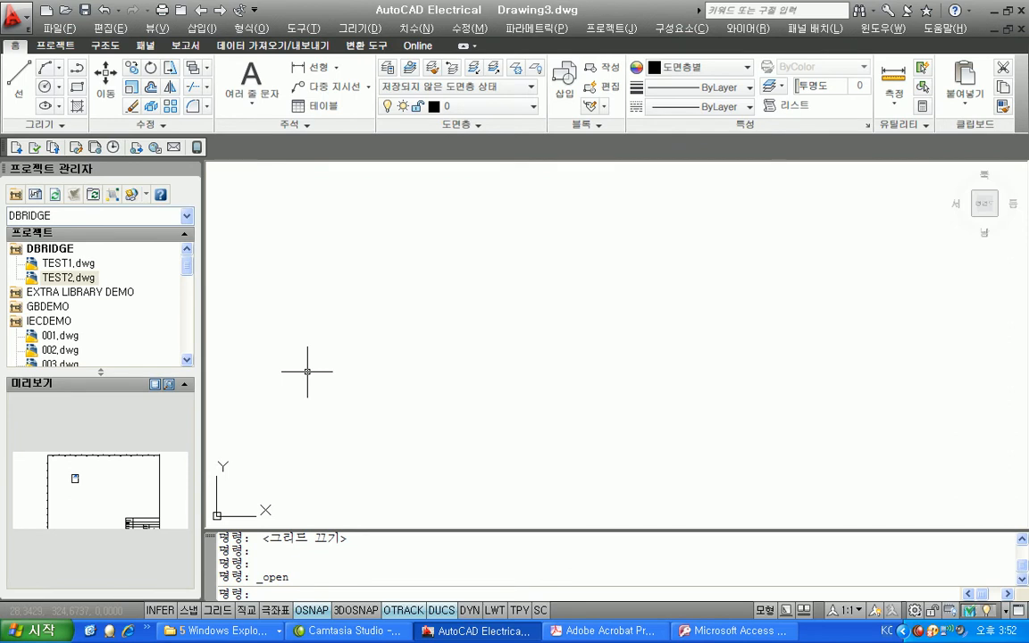
click(63, 11)
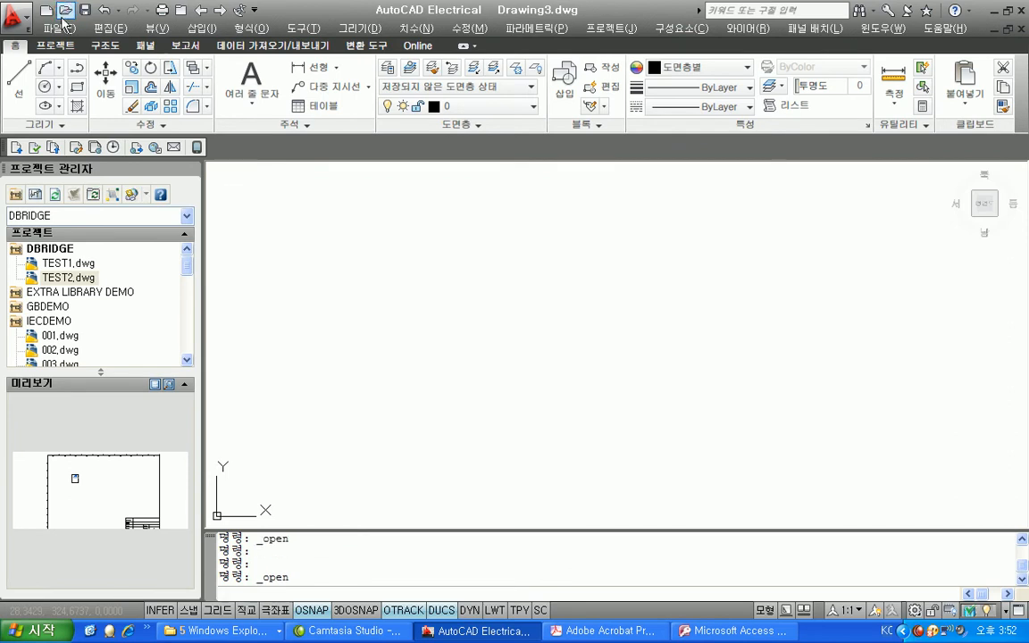
click(417, 323)
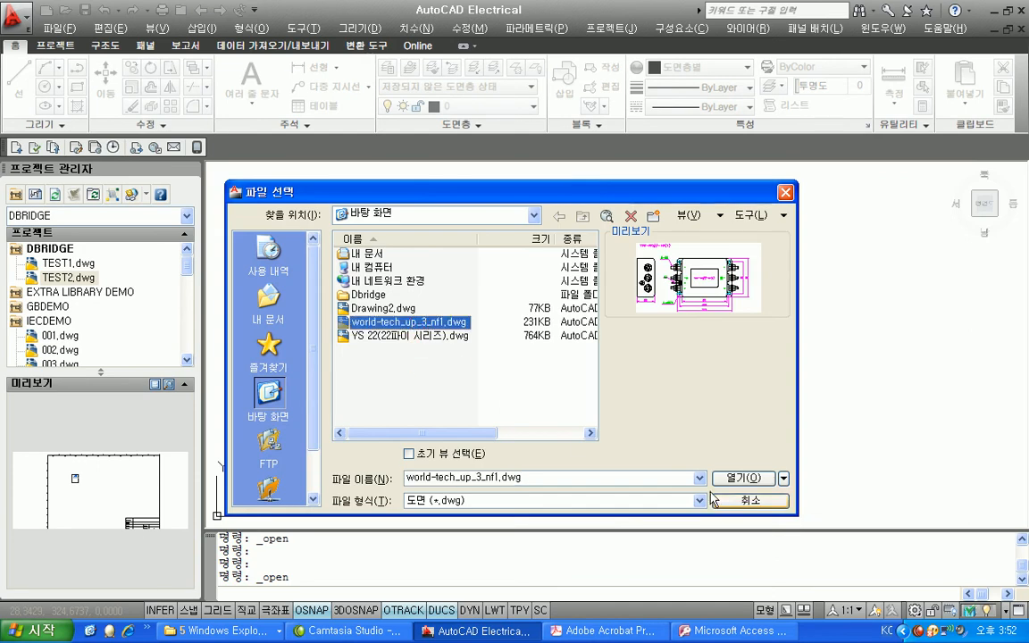
key(Return)
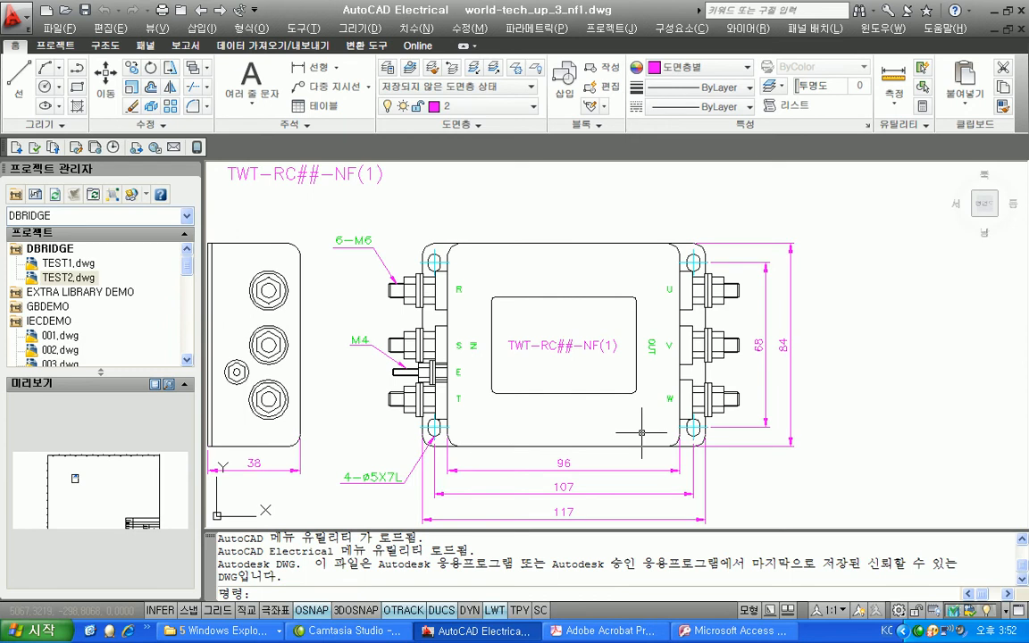
Erase the noise filter's side view together with its 38 dimension and the TWT-RC##-NF(1) title above it.
scroll(641, 432, down, 2)
middle_drag(616, 413, 643, 373)
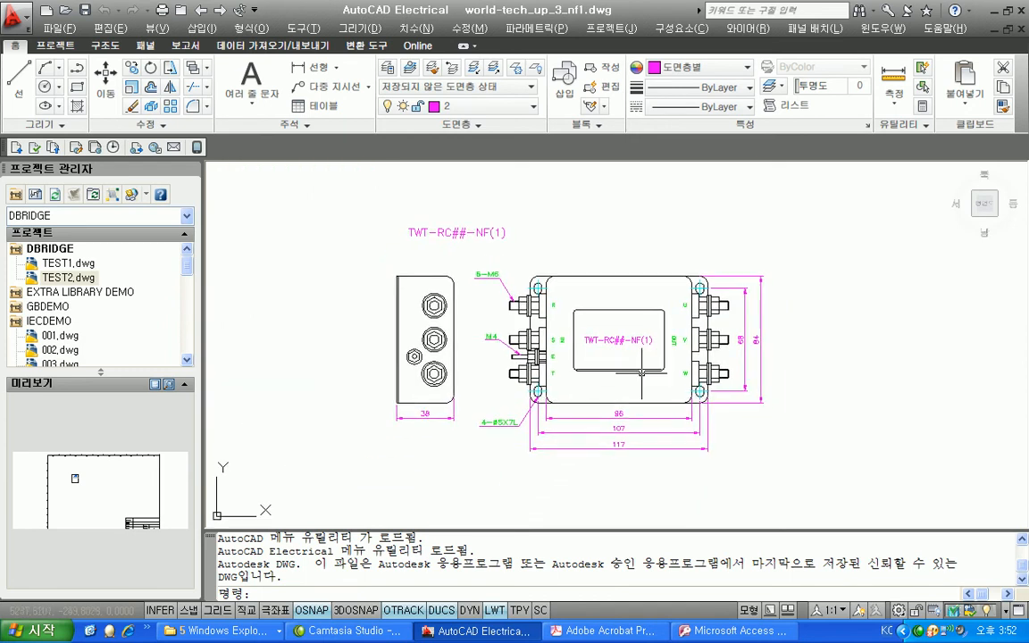
click(462, 451)
click(361, 224)
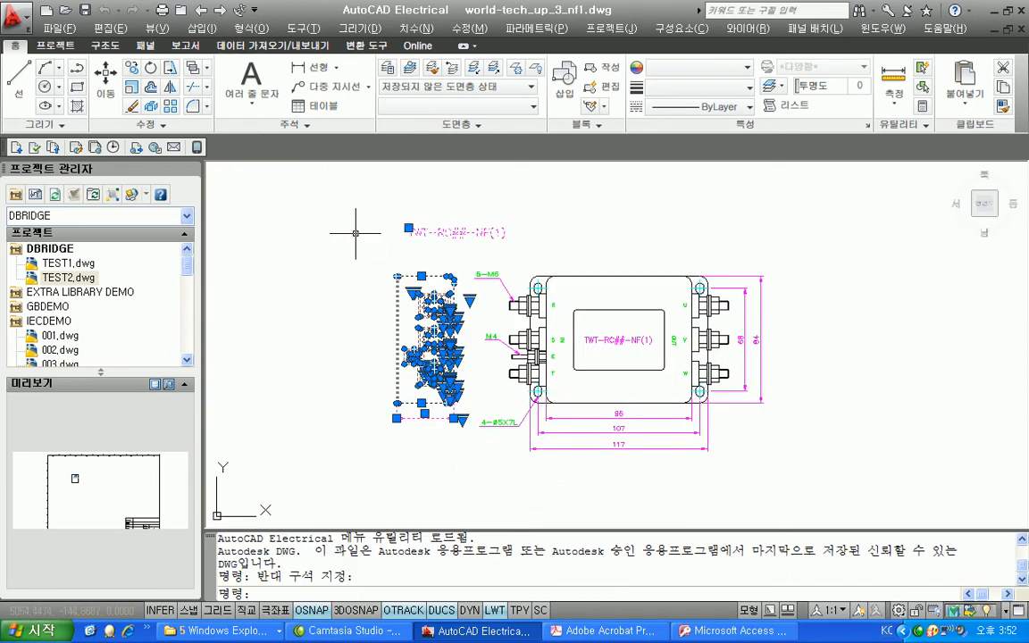
key(Delete)
Erase the horizontal dimensions and hole note below the front view and the vertical dimensions beside it.
click(704, 474)
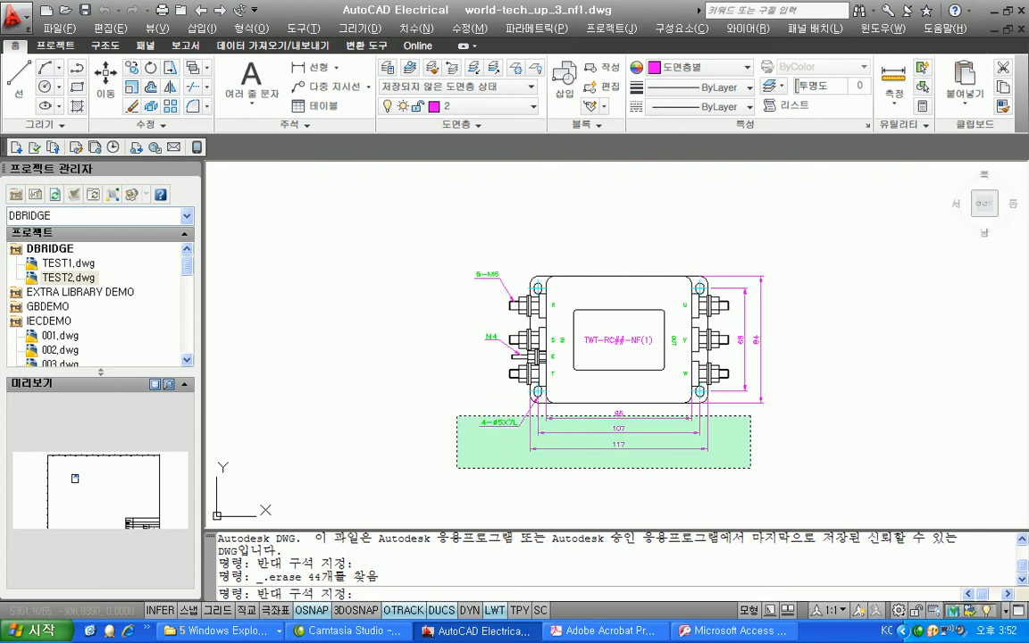
click(457, 413)
key(Delete)
click(803, 437)
click(739, 259)
key(Delete)
Erase the 6-M6 leader note and the part number text inside the front view's label plate.
click(482, 351)
click(450, 261)
key(Delete)
click(634, 344)
key(Delete)
scroll(461, 409, up, 2)
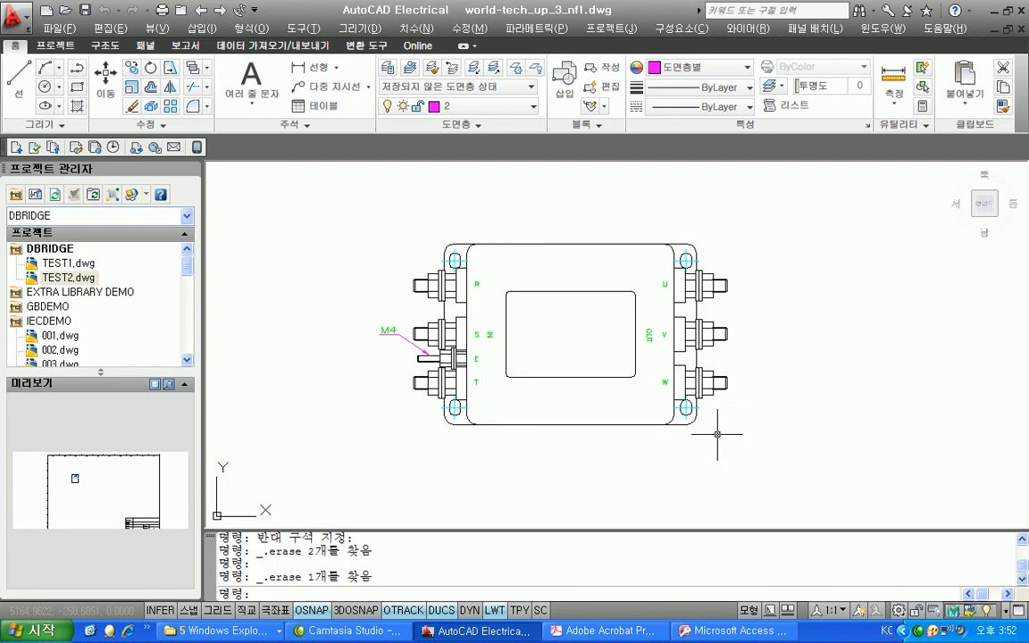
Move all remaining front-view objects to layer 0 through their properties, and clear the selection.
click(742, 449)
click(367, 234)
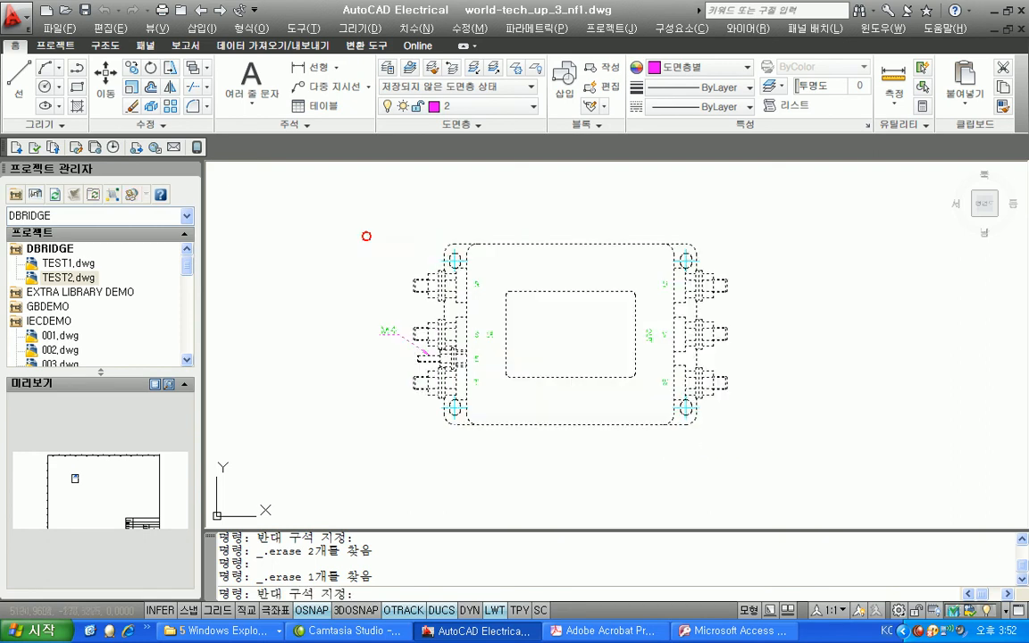
right_click(429, 284)
click(466, 548)
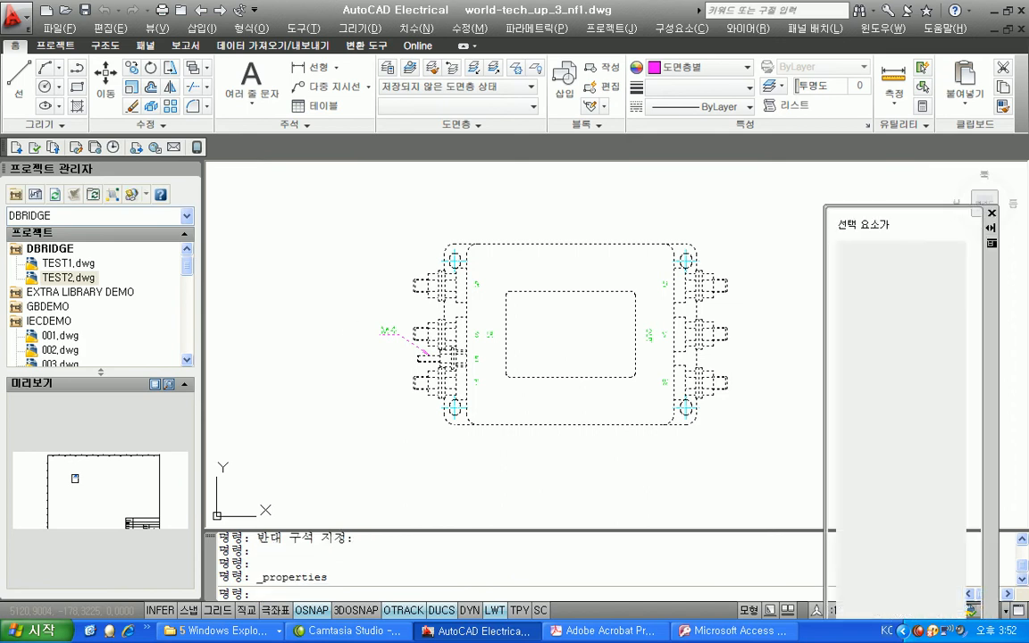
click(952, 263)
click(954, 277)
click(954, 281)
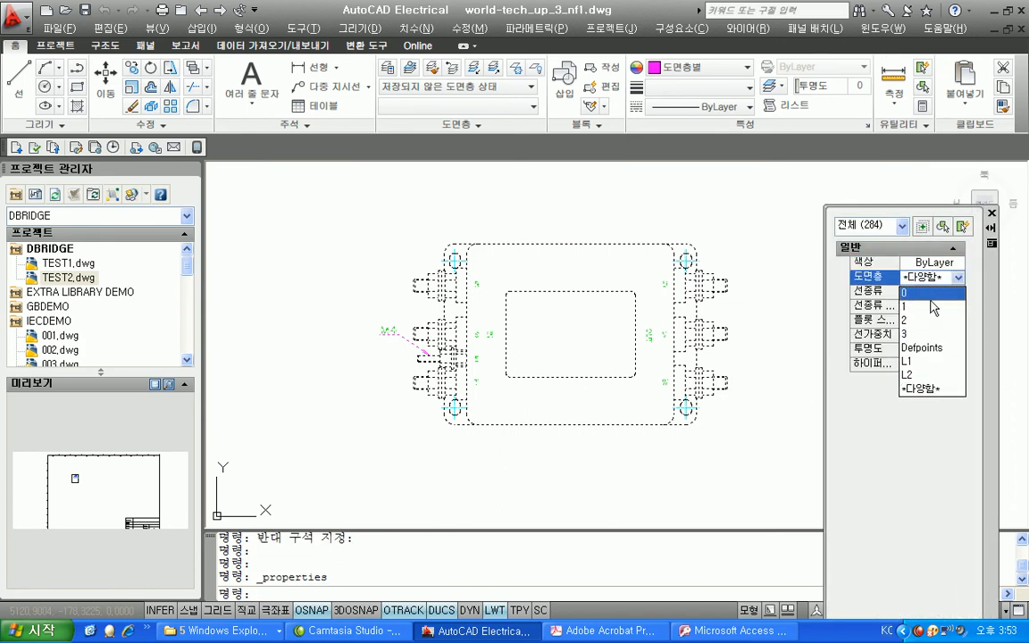
click(930, 294)
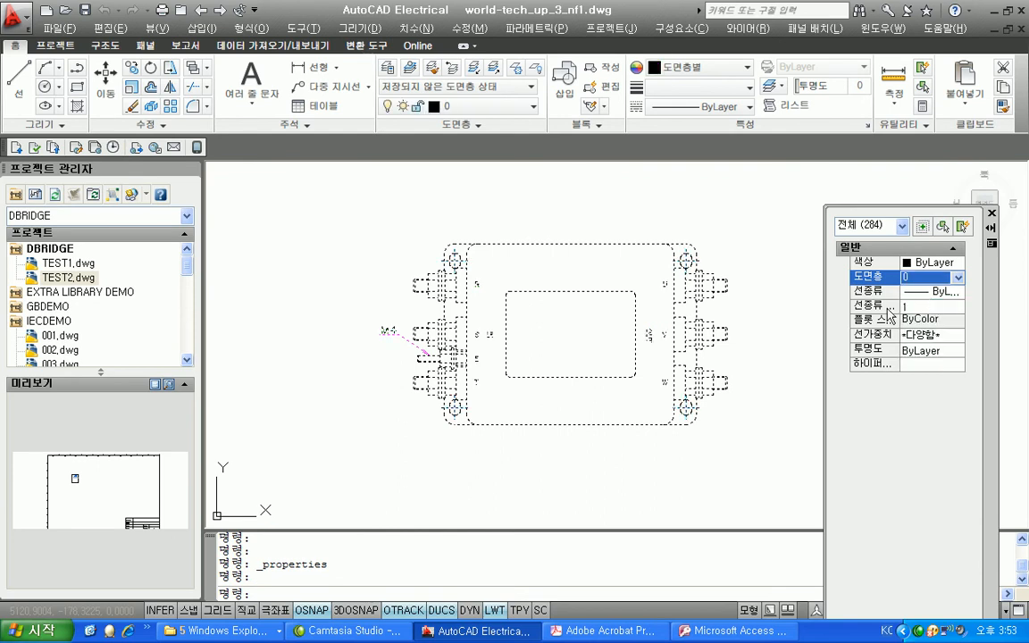
key(Escape)
key(Escape)
key(Escape)
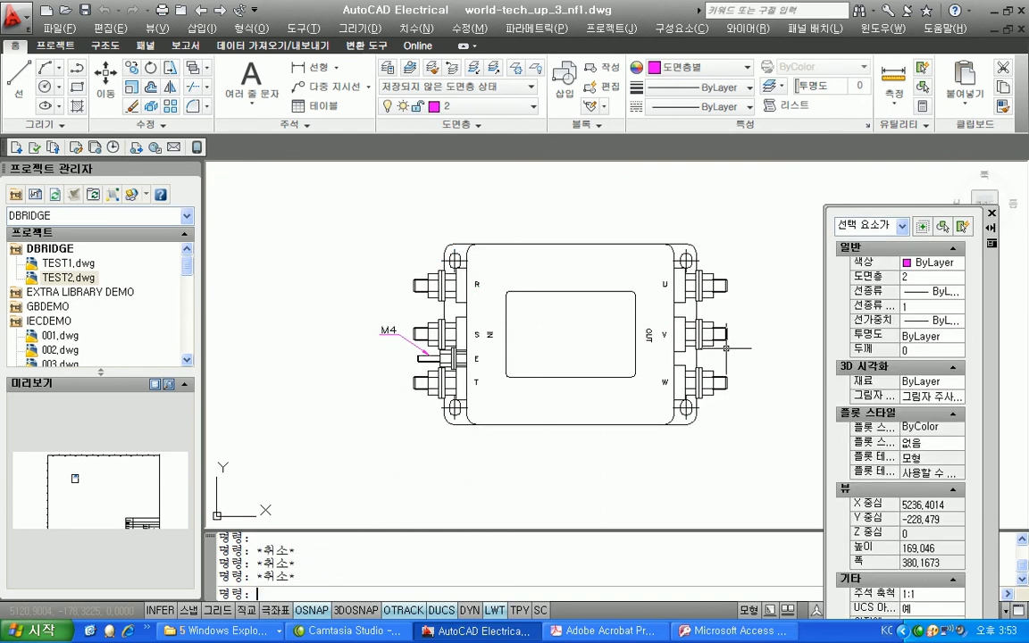
Reselect the whole front view to check its layer and colour properties, clear the selection, and close the properties.
click(765, 199)
click(705, 228)
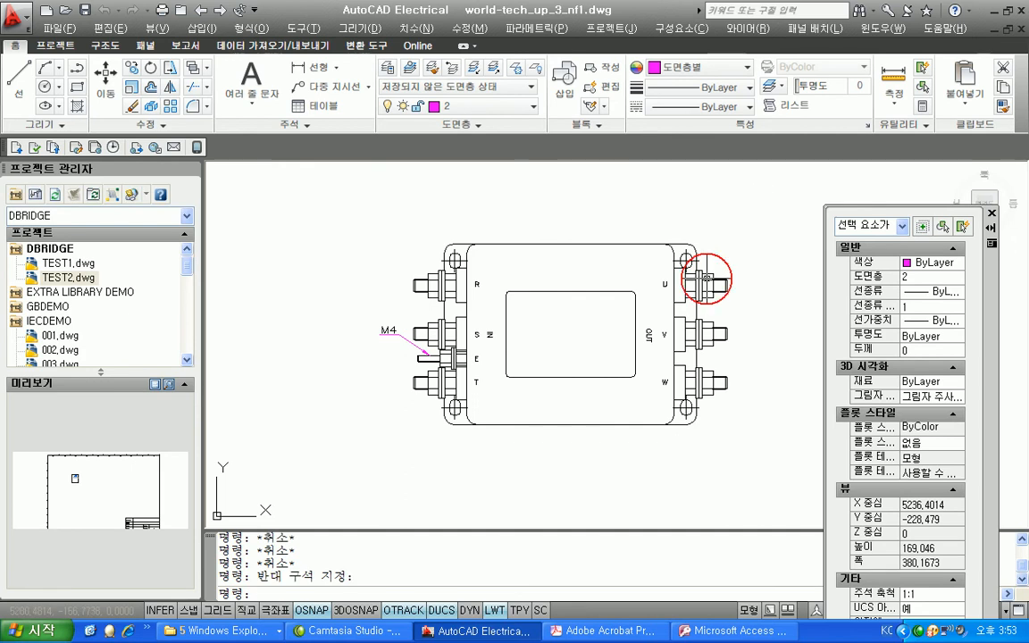
click(681, 399)
click(327, 234)
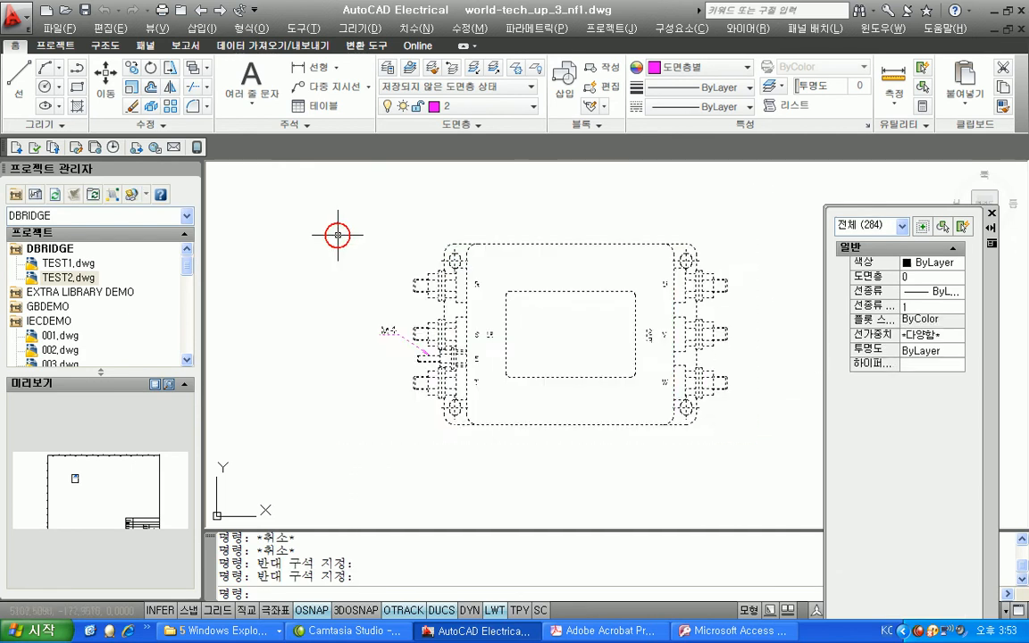
key(Escape)
key(Escape)
key(Escape)
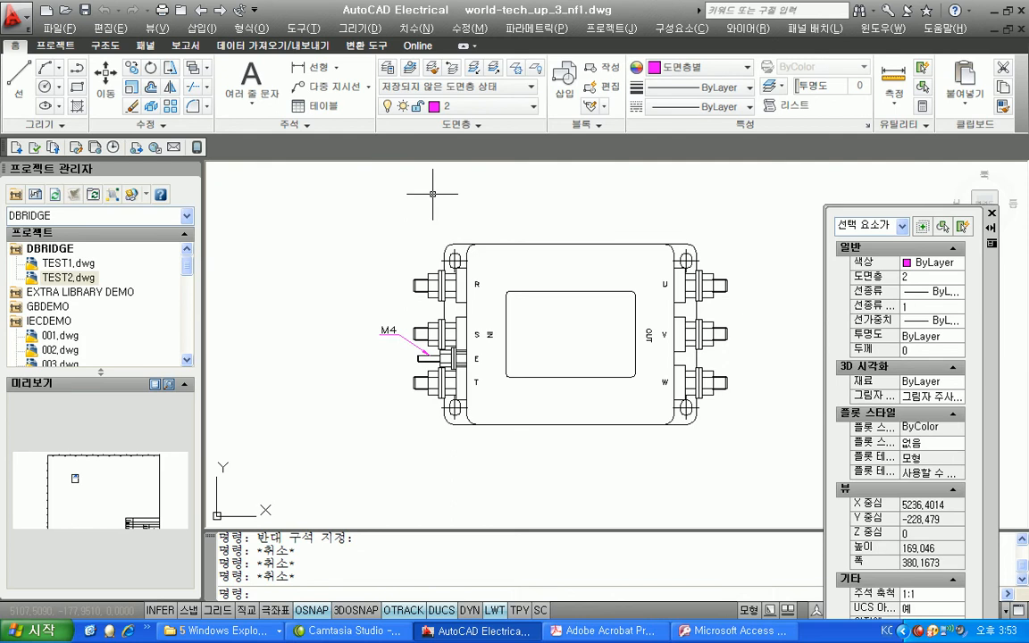
click(990, 214)
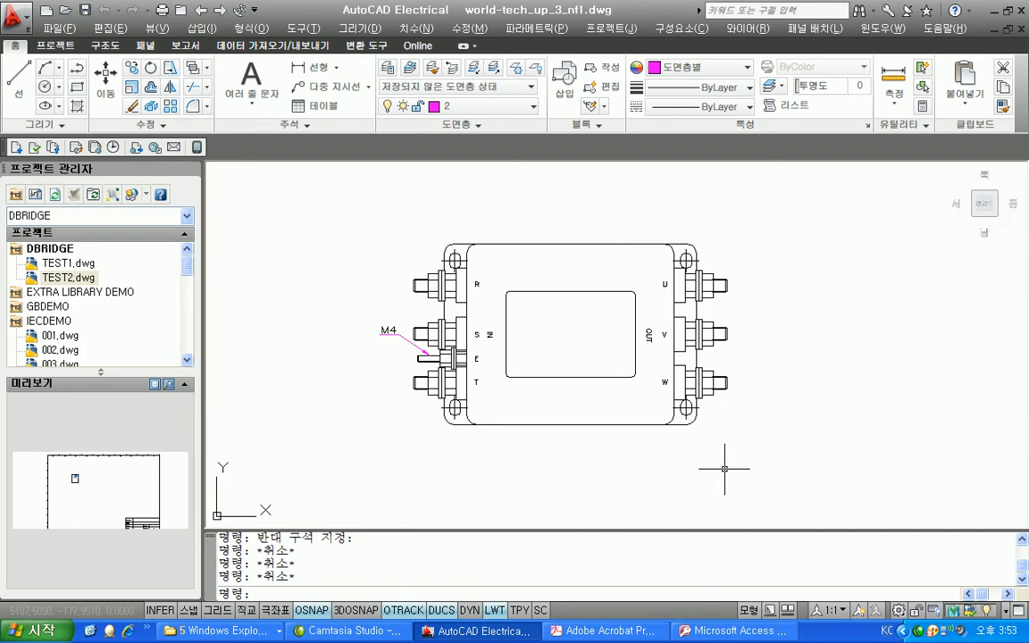
Define an attribute with tag P_TAG, choosing 중간 중심 justification, and place it just above the middle of the filter's upper edge.
text(TTDEF)
key(Return)
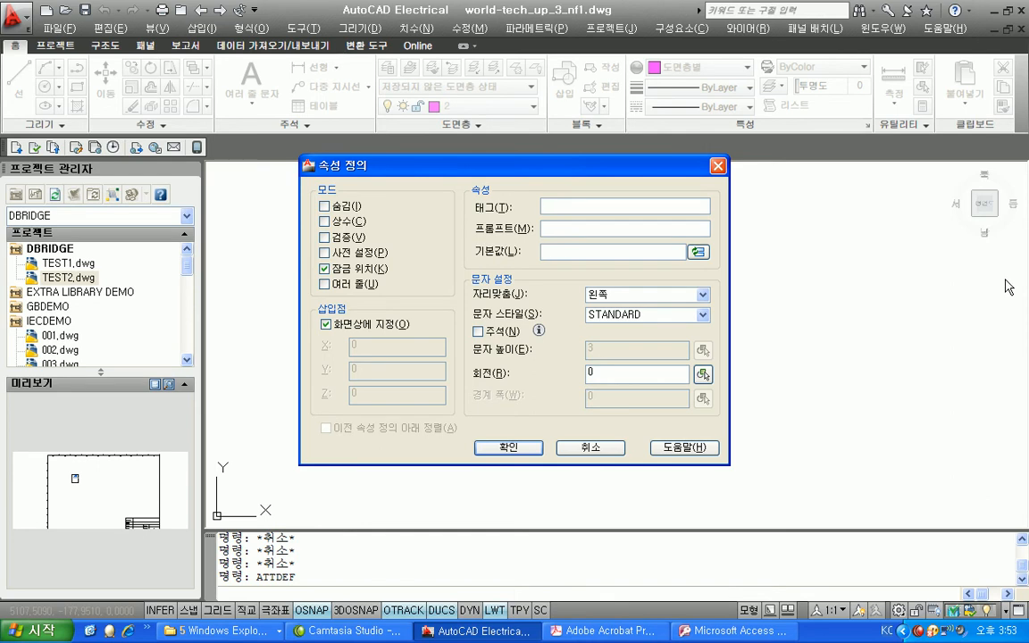
text(pl)
click(621, 295)
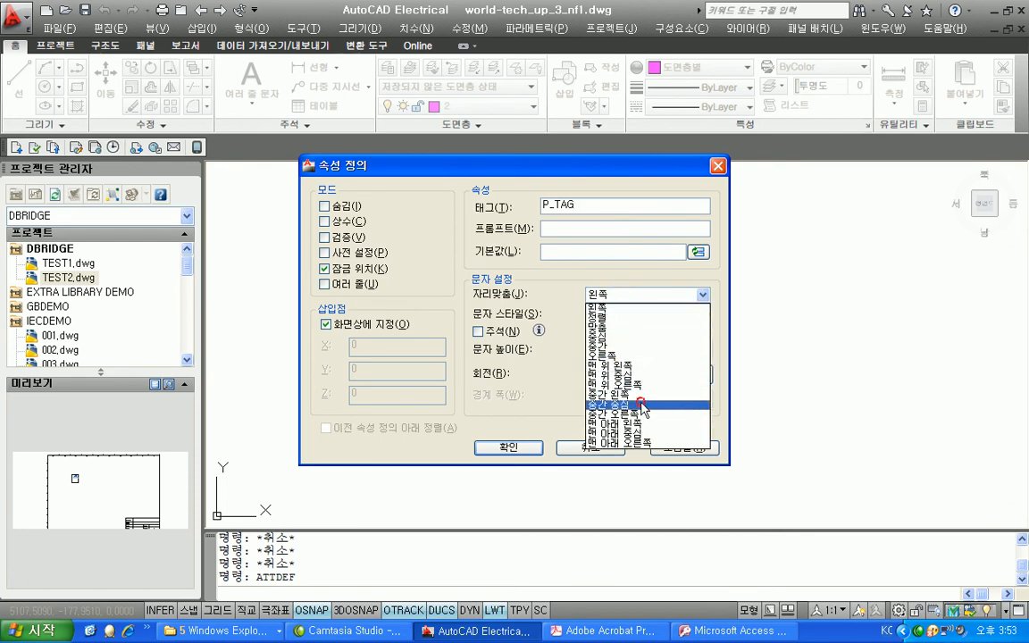
click(641, 404)
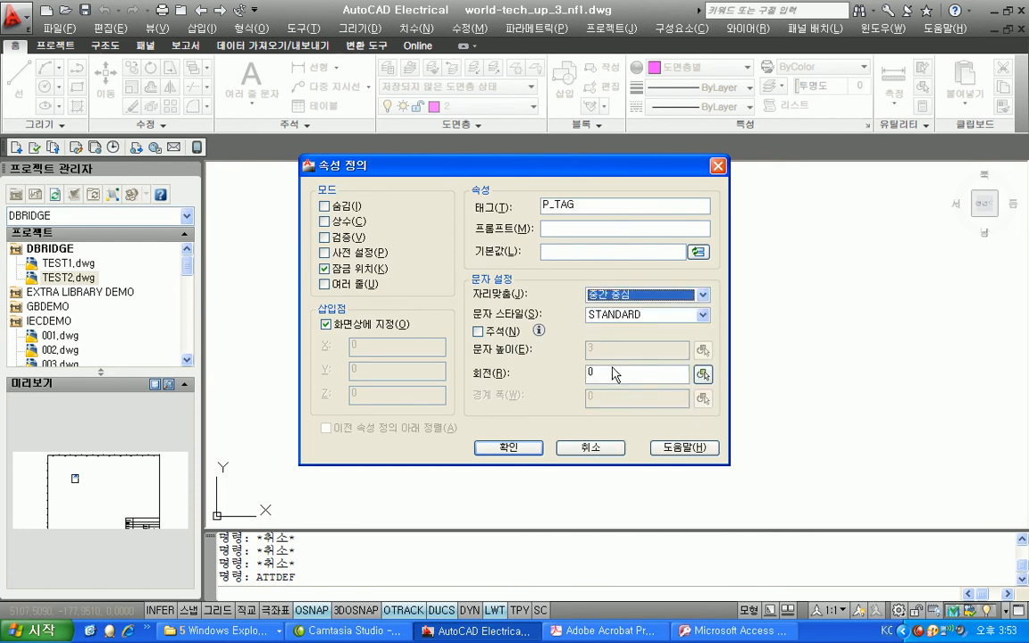
click(508, 448)
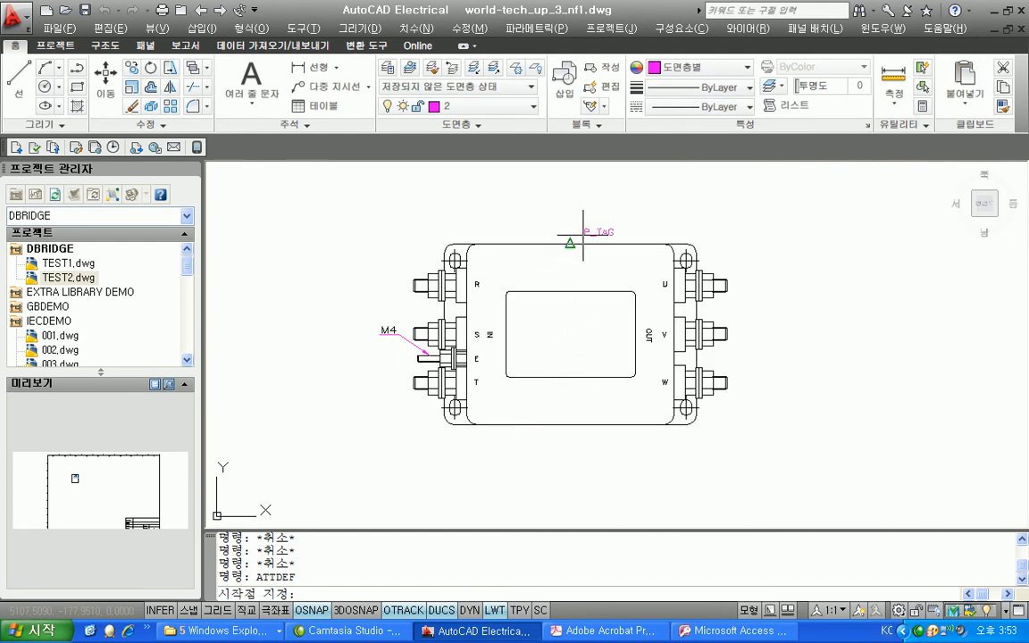
scroll(569, 232, up, 3)
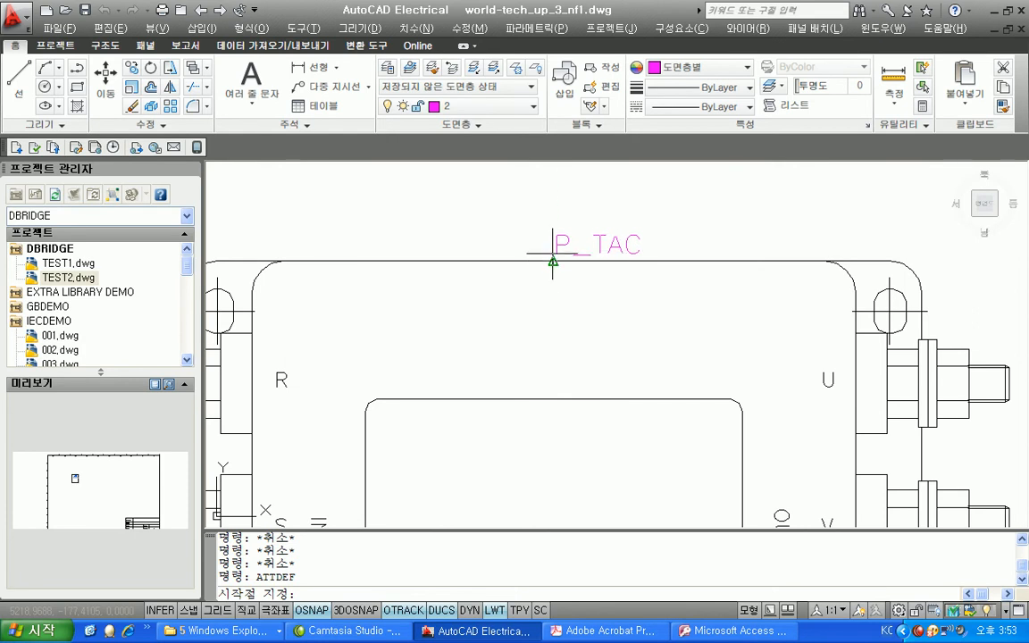
click(510, 255)
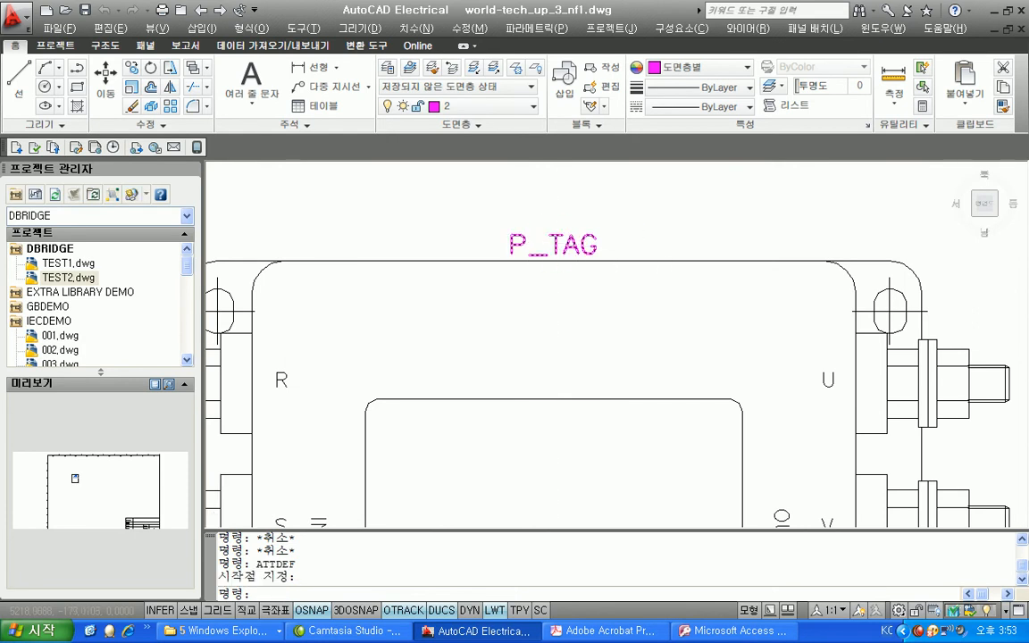
Define an attribute with tag CAT, choosing 중간 중심 justification, and place it at the centre of the label plate.
scroll(610, 246, down, 4)
key(Return)
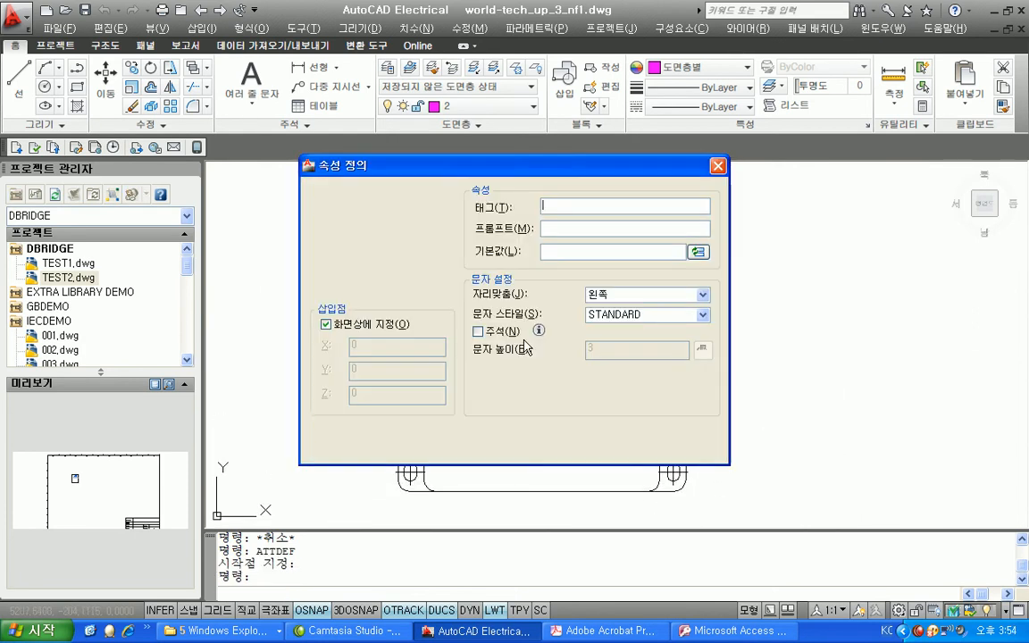
text(CAT)
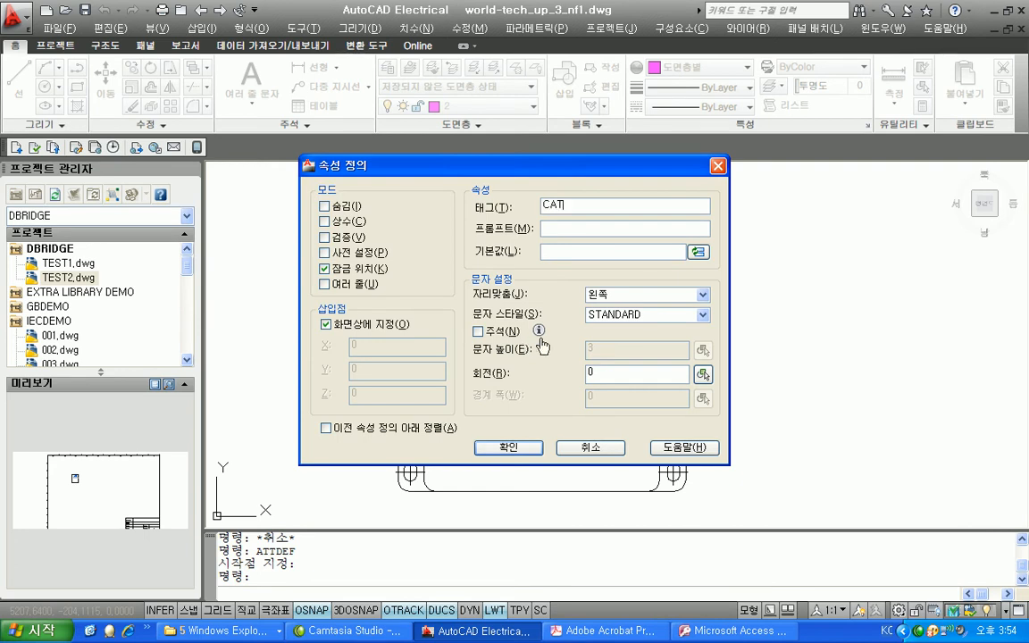
click(655, 314)
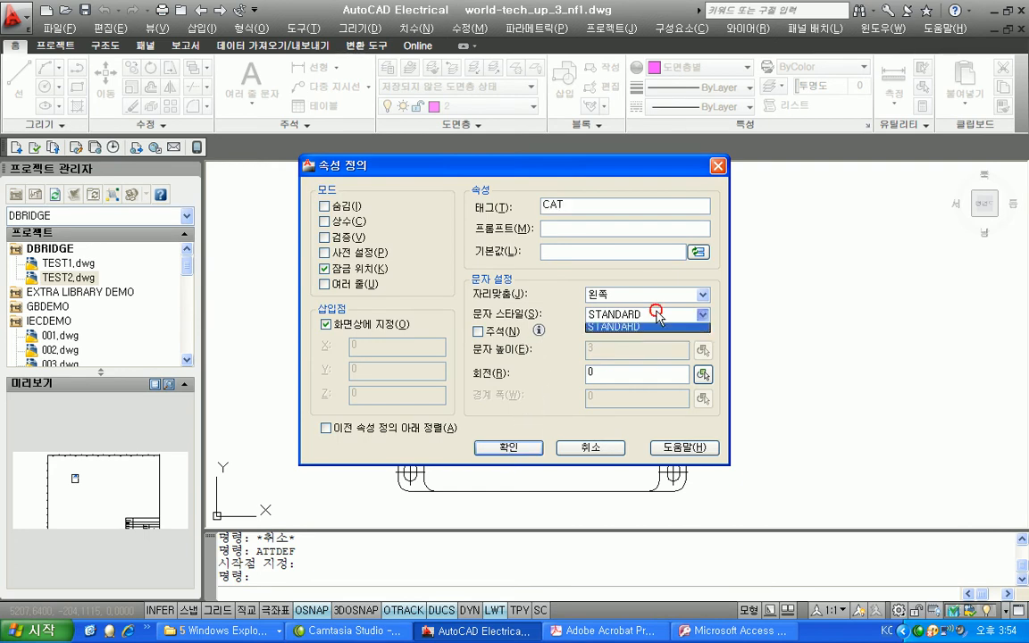
click(636, 293)
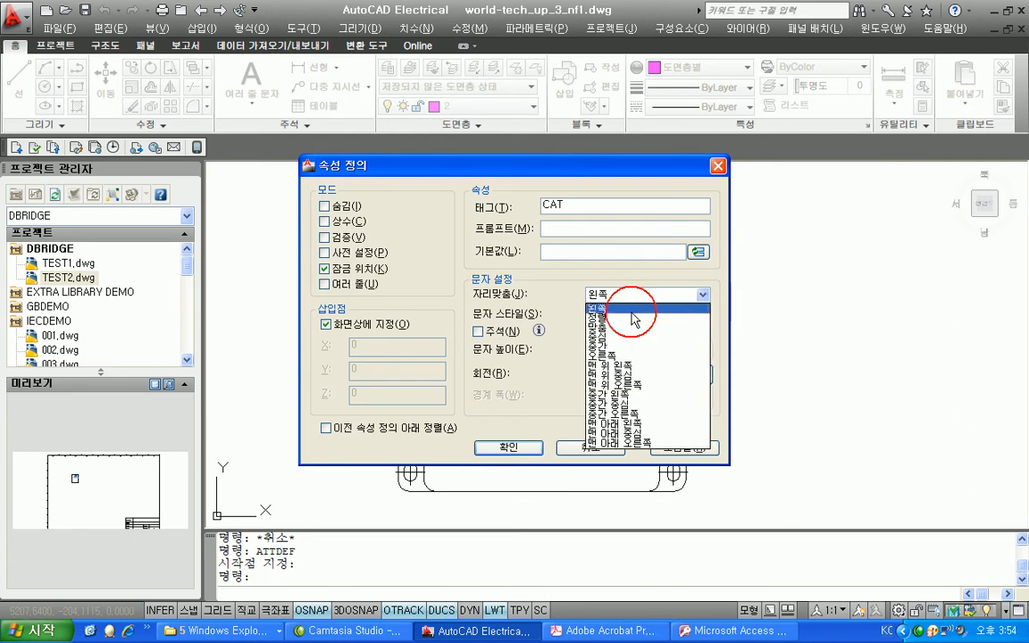
click(616, 404)
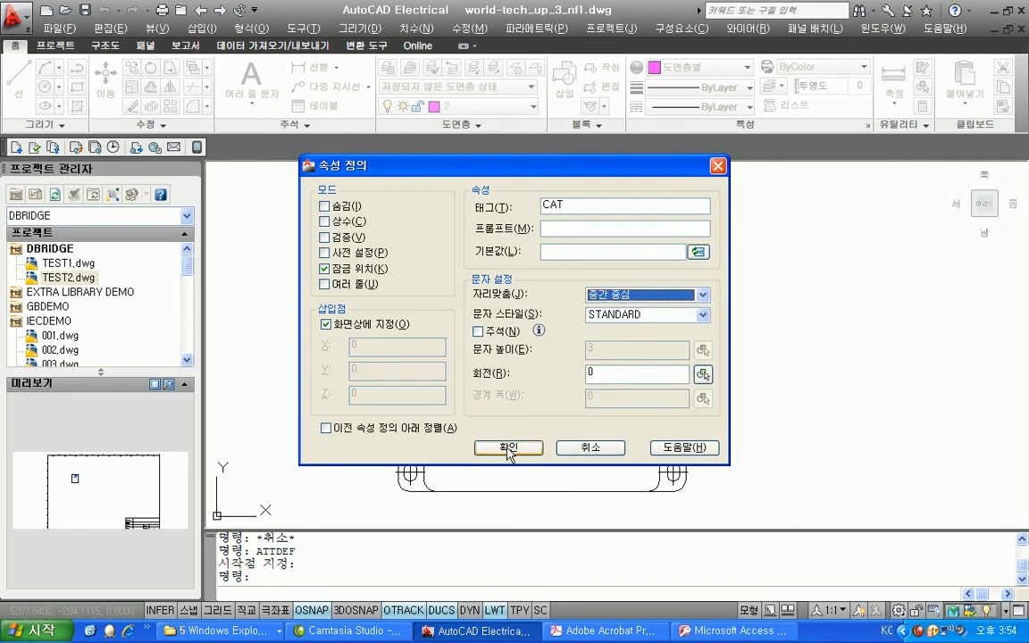
key(Return)
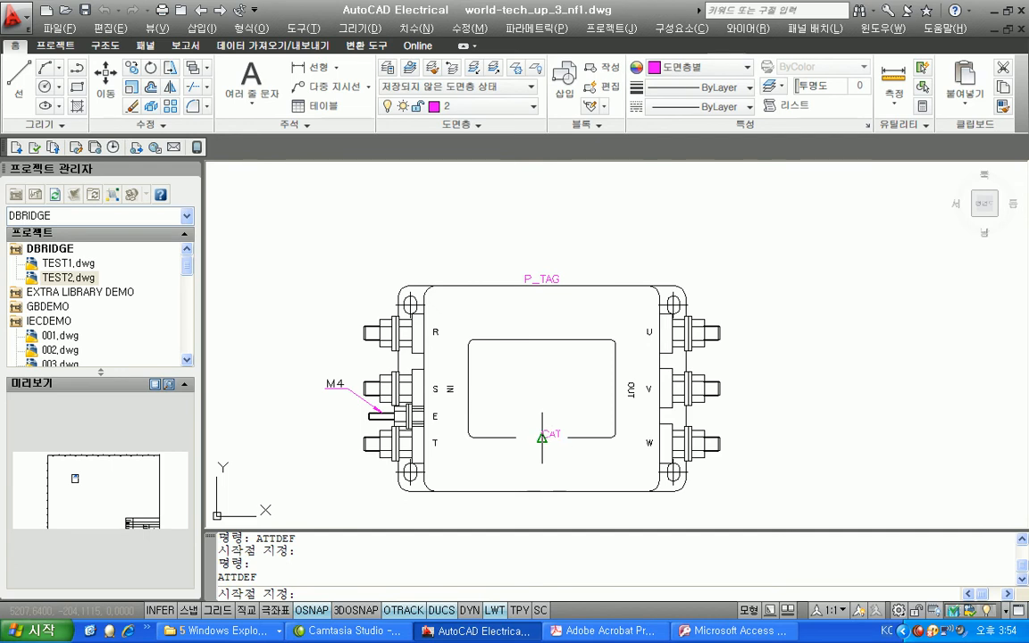
click(541, 386)
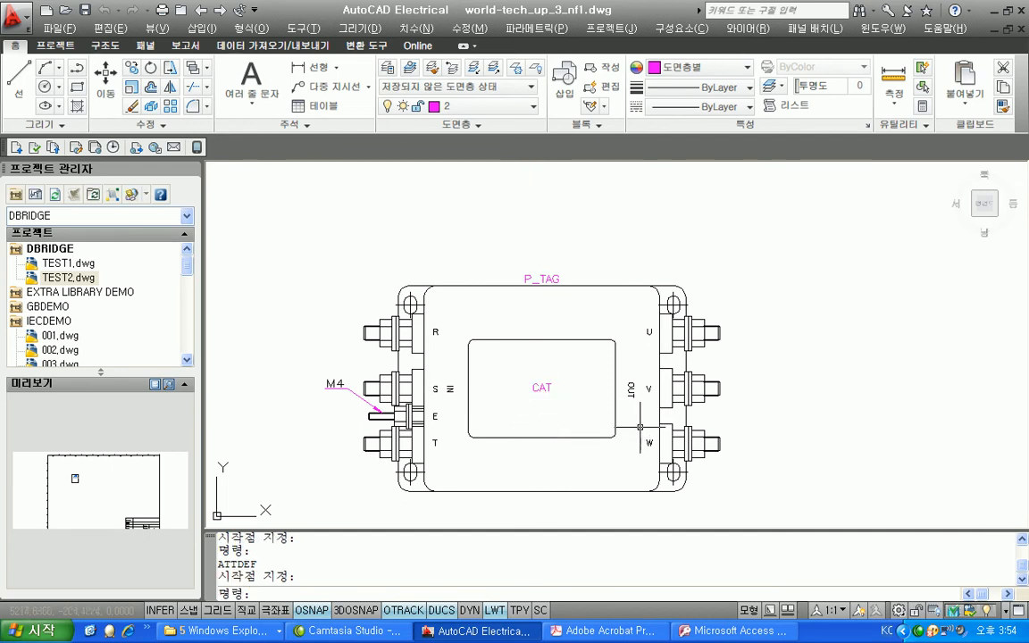
Move the P_TAG and CAT attributes to layer 0 and clear the selection.
scroll(568, 354, down, 2)
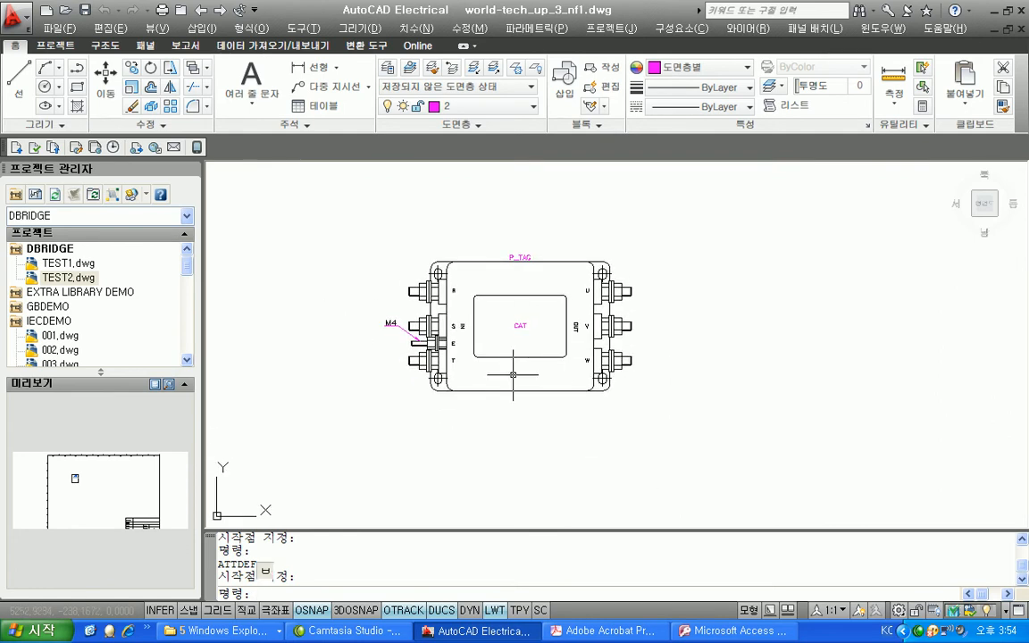
key(Escape)
text(ㅂ)
key(Escape)
scroll(514, 326, up, 3)
middle_drag(506, 291, 503, 337)
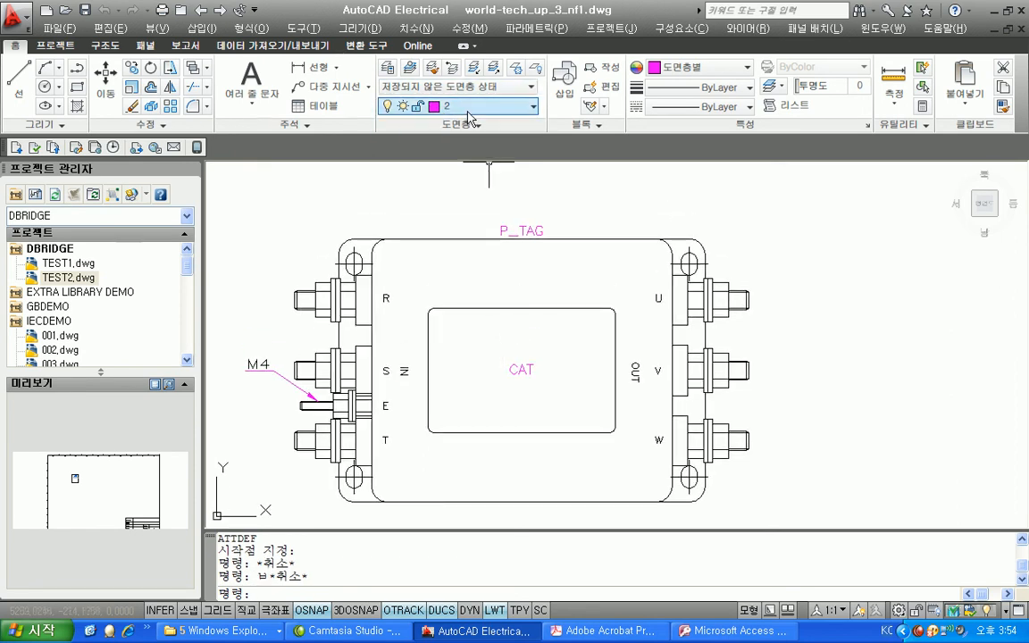
click(523, 230)
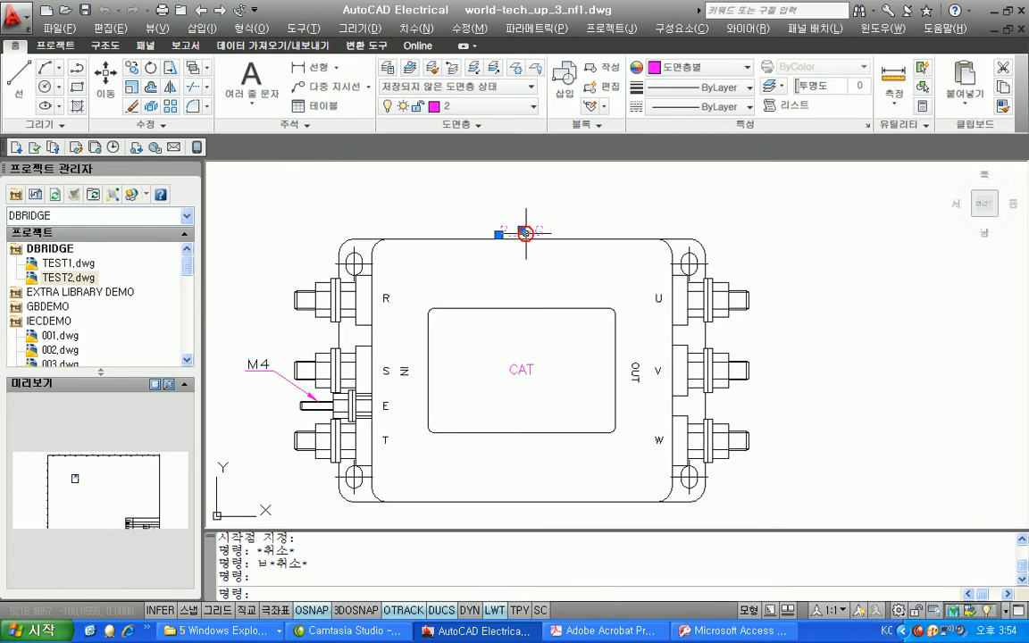
click(521, 368)
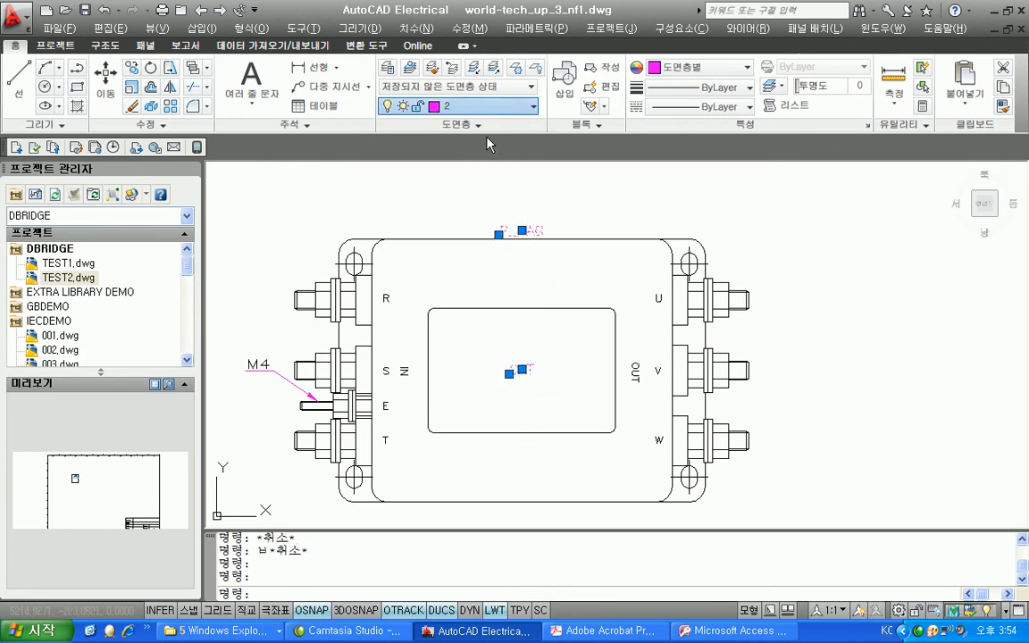
click(450, 127)
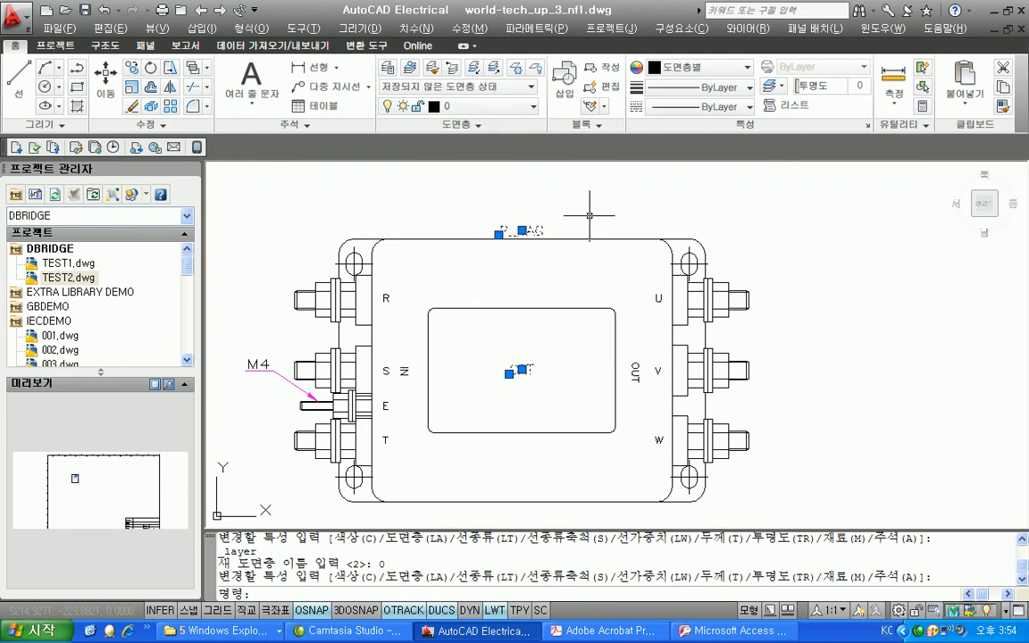
key(Escape)
key(Escape)
key(Escape)
scroll(539, 304, down, 7)
scroll(539, 303, up, 4)
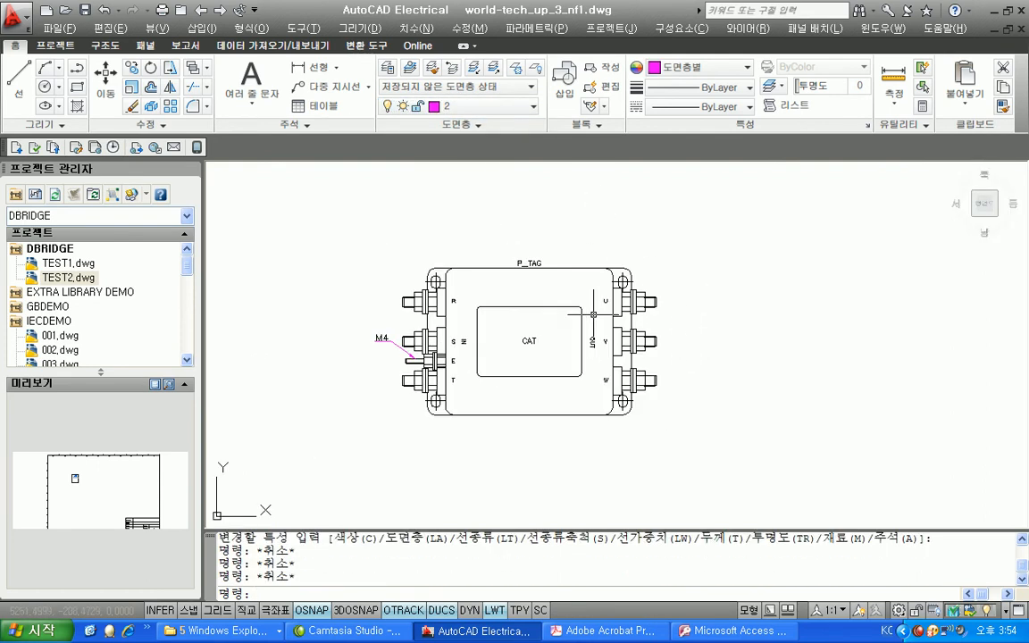
Start the WBLOCK command and pick the centre of the label plate as the block's insertion base point.
text(주1내차)
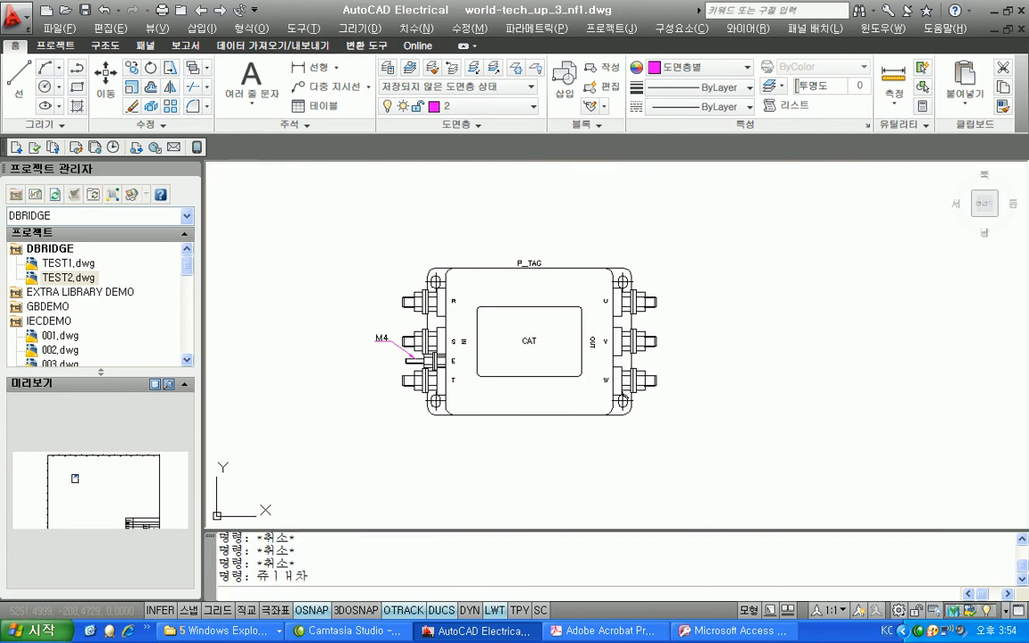
key(Return)
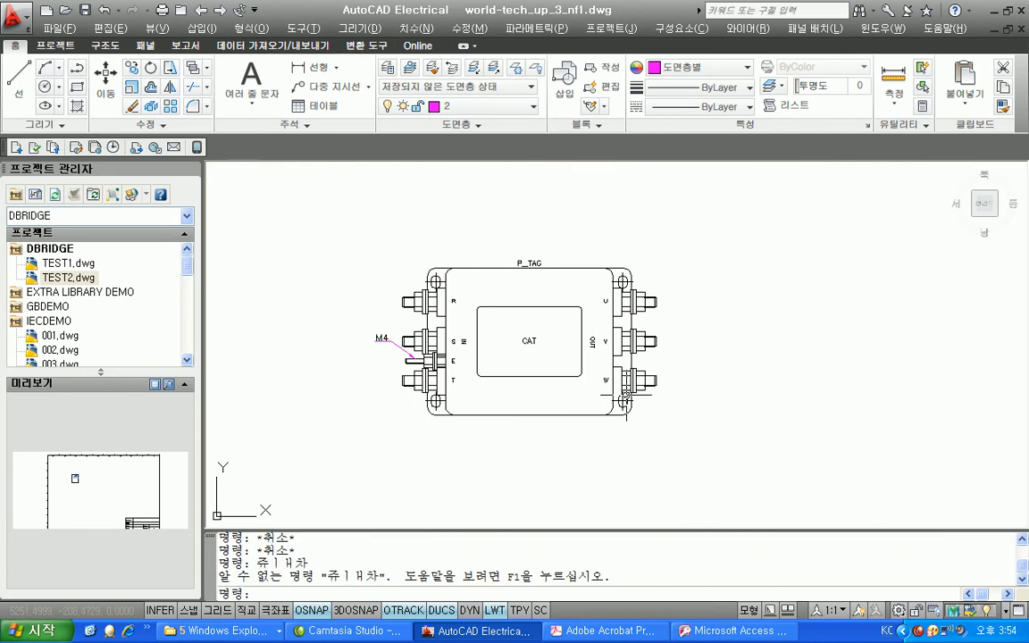
text(WBLOCK)
key(Return)
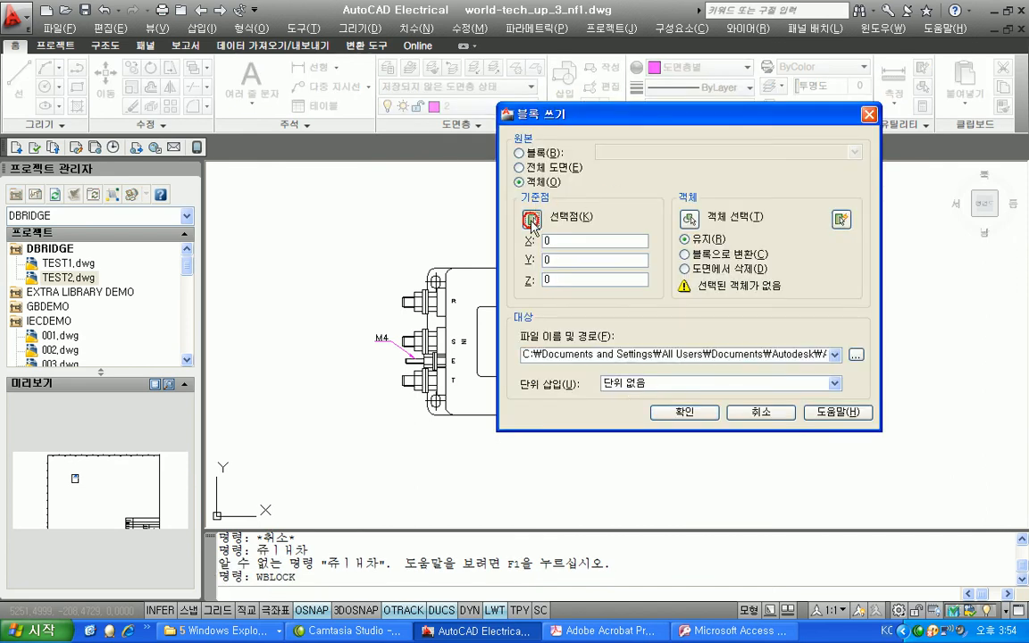
click(532, 219)
click(345, 216)
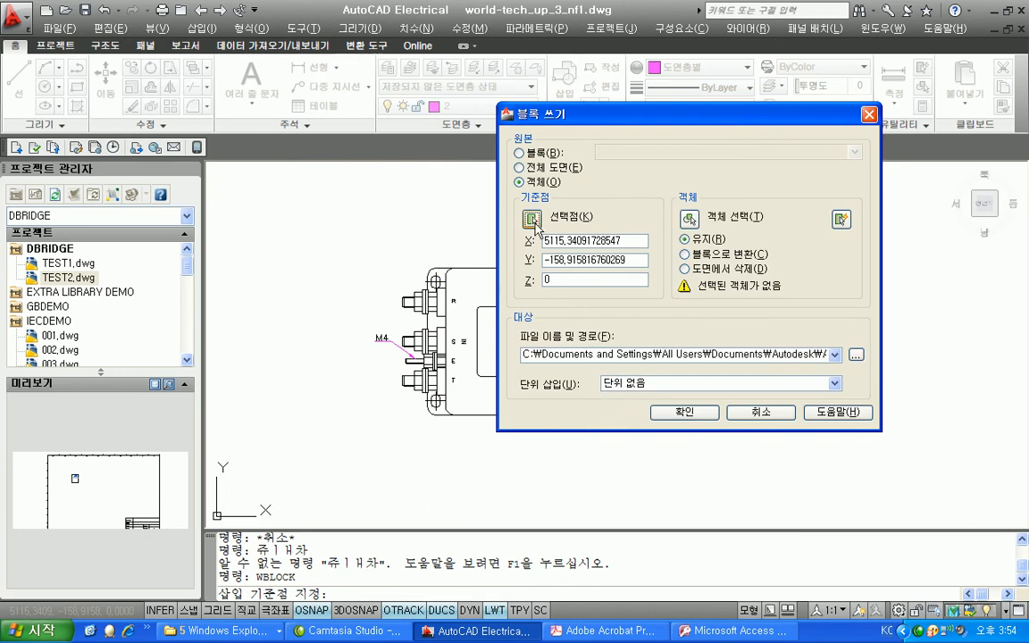
click(531, 219)
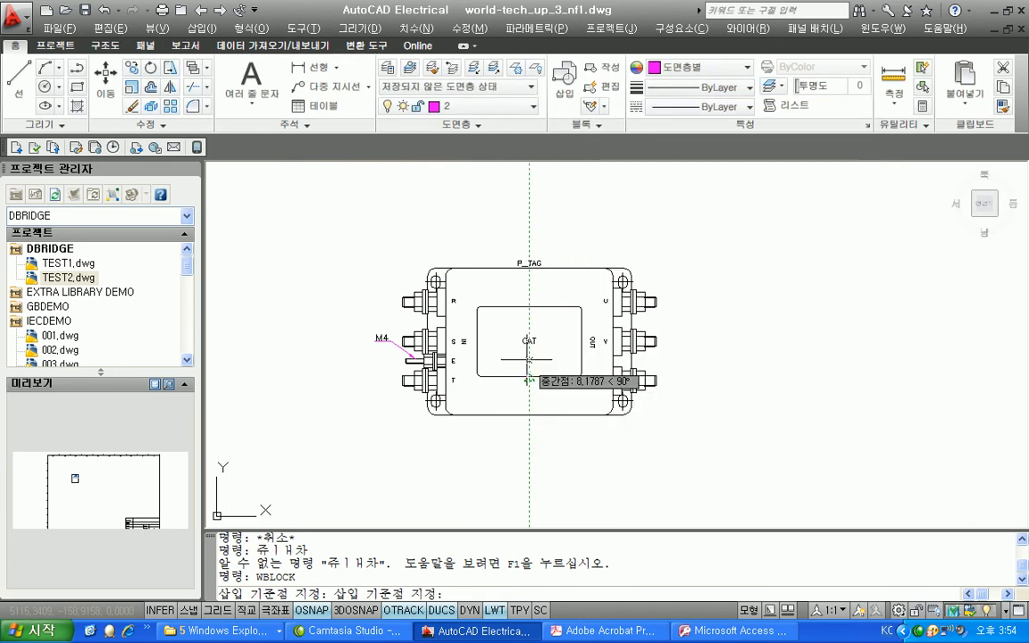
click(529, 340)
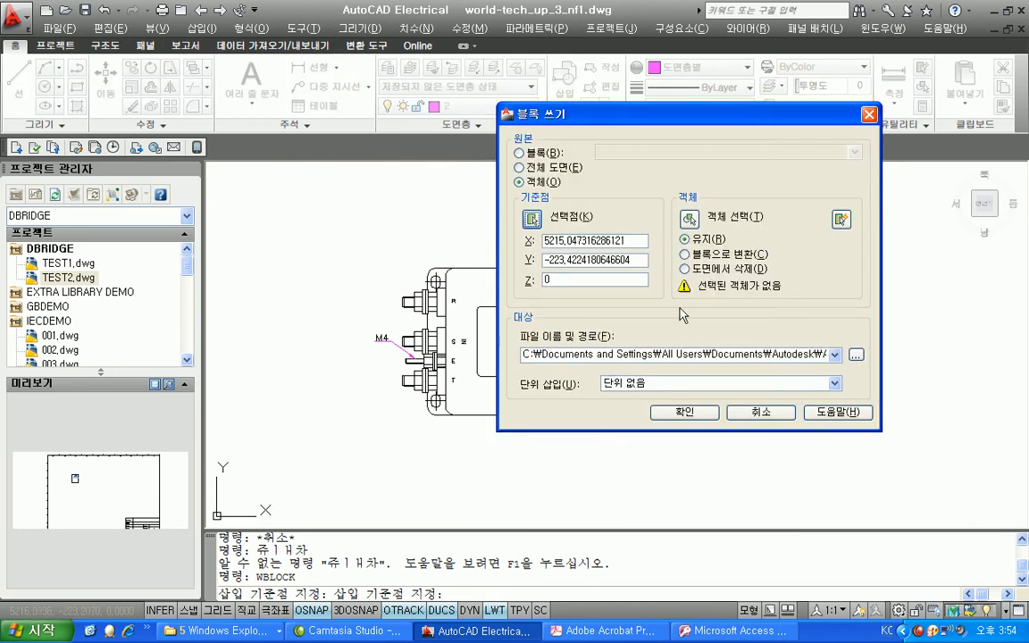
Select the whole filter front view, including both attributes and the M4 leader, as the objects to write out.
click(688, 220)
click(326, 246)
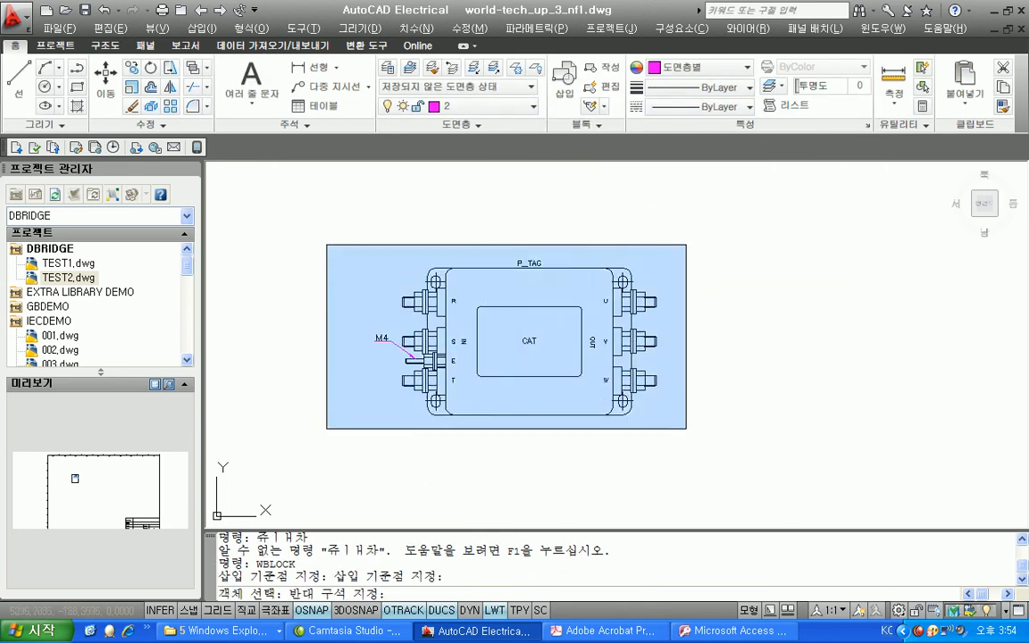
click(695, 436)
key(Return)
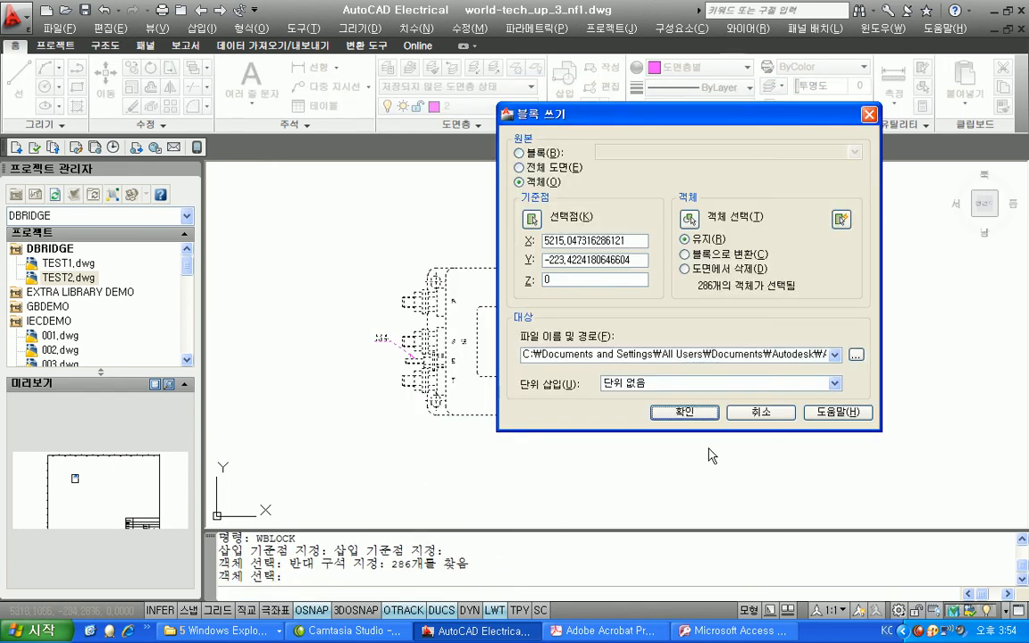
Browse for the block's destination and create a folder named WorldTech inside the Panel symbol folder.
click(855, 352)
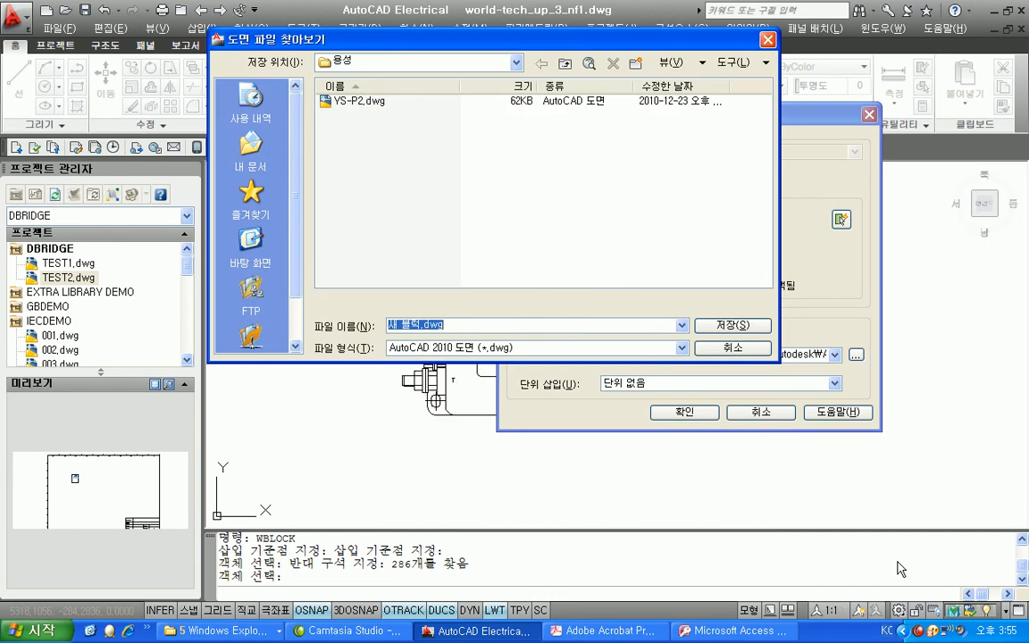
click(565, 63)
drag(765, 116, 664, 92)
click(635, 63)
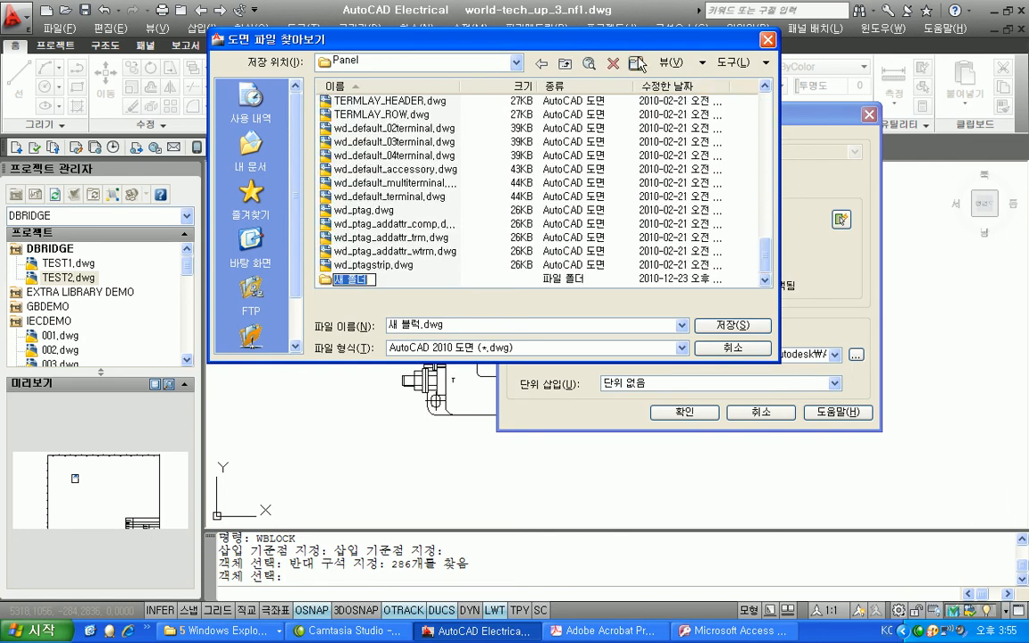
text(wOR)
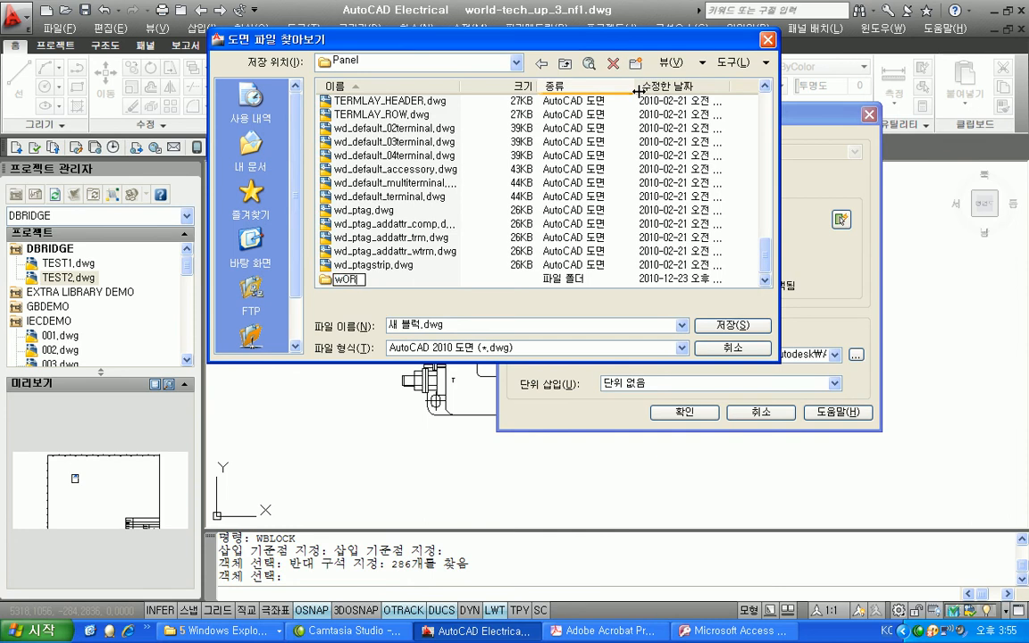
text(LDtECH)
key(BackSpace)
key(BackSpace)
key(BackSpace)
key(BackSpace)
key(BackSpace)
key(BackSpace)
key(BackSpace)
key(BackSpace)
key(BackSpace)
text(WorldTech)
key(Return)
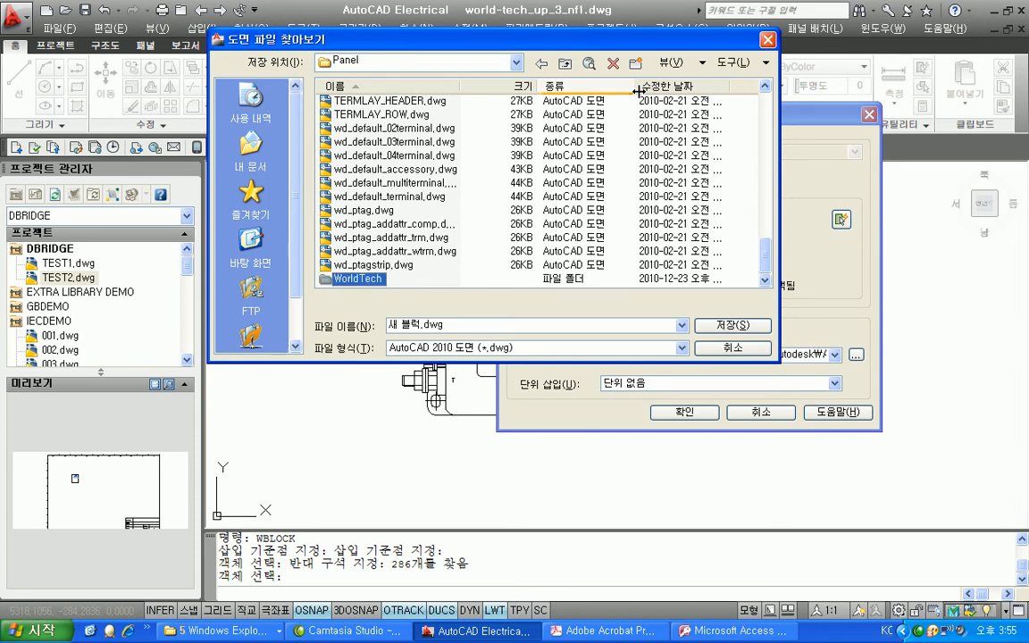
Name the block file TWT-RCxx-NF1 in the WorldTech folder and write the block out.
double_click(326, 279)
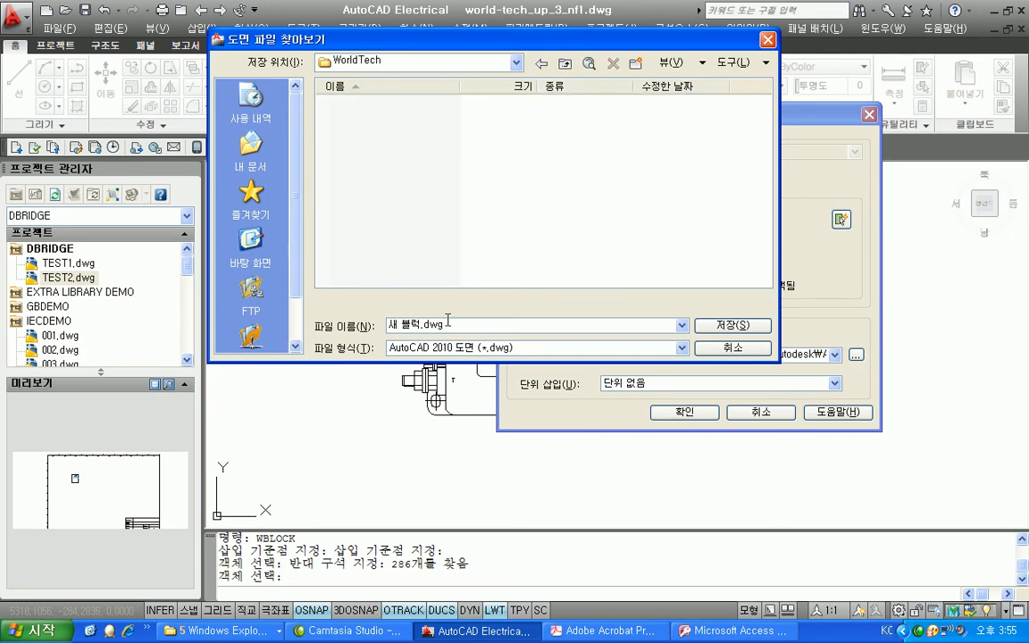
drag(450, 324, 365, 327)
text(t)
key(BackSpace)
text(TWT-RCxx-NF1)
key(Return)
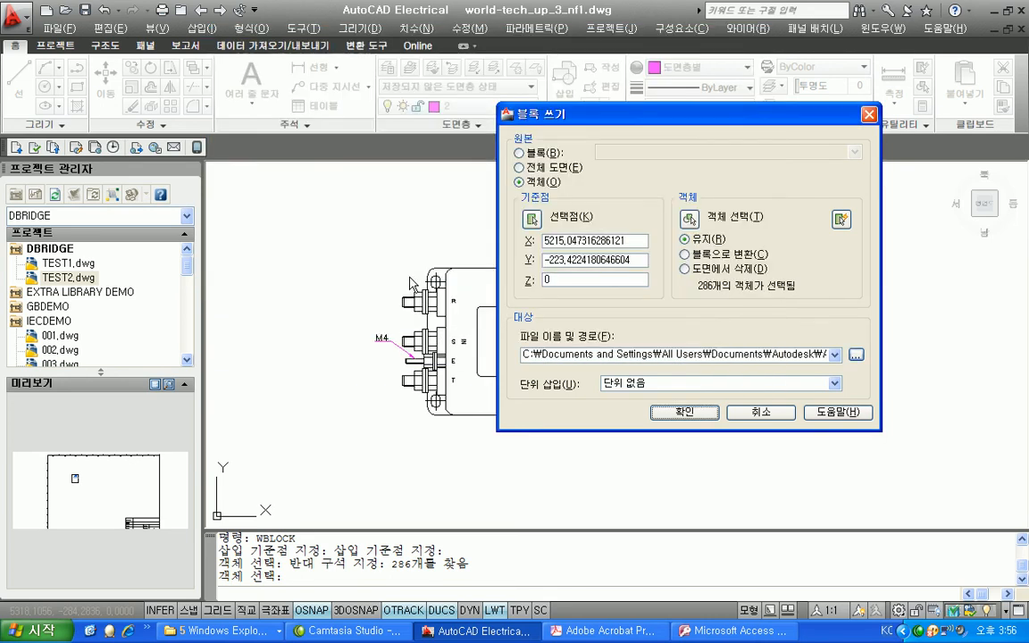
key(Return)
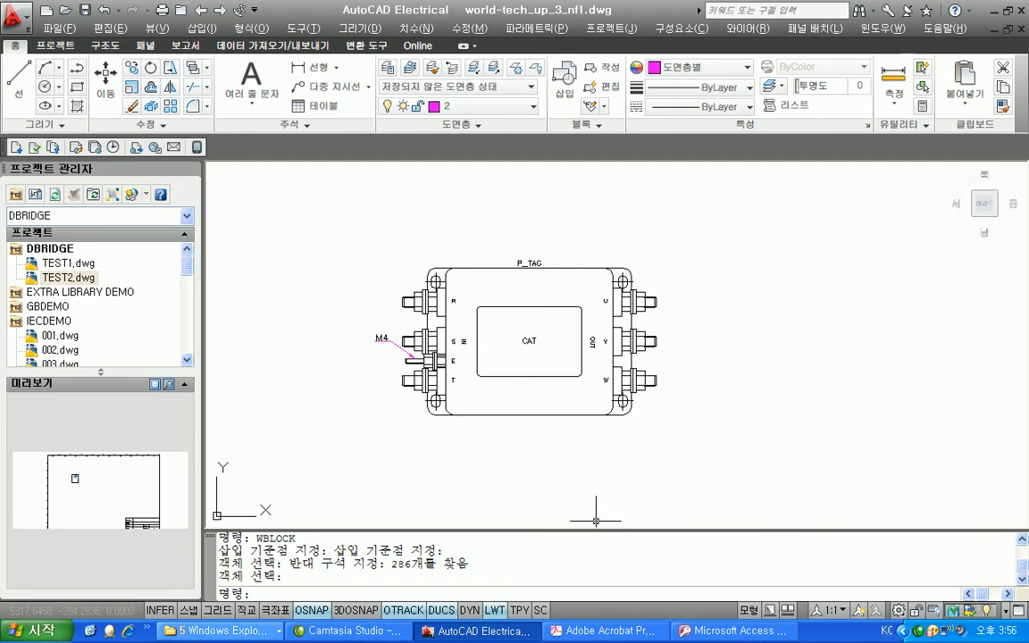
Switch to the Catalogs folder in Windows Explorer and open footprint_lookup.mdb in Access.
click(255, 634)
click(204, 586)
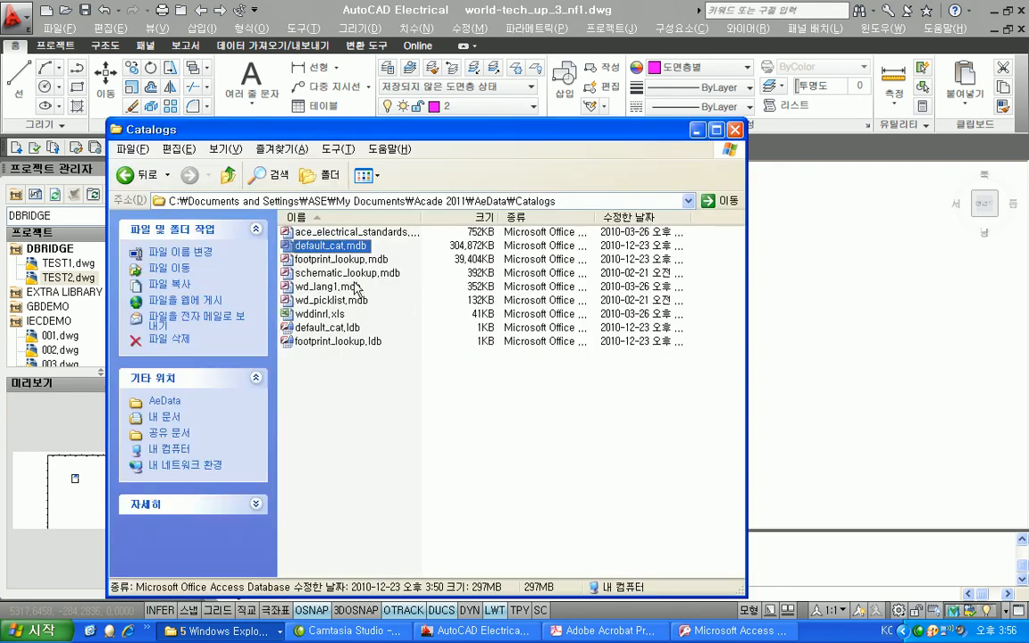
double_click(339, 260)
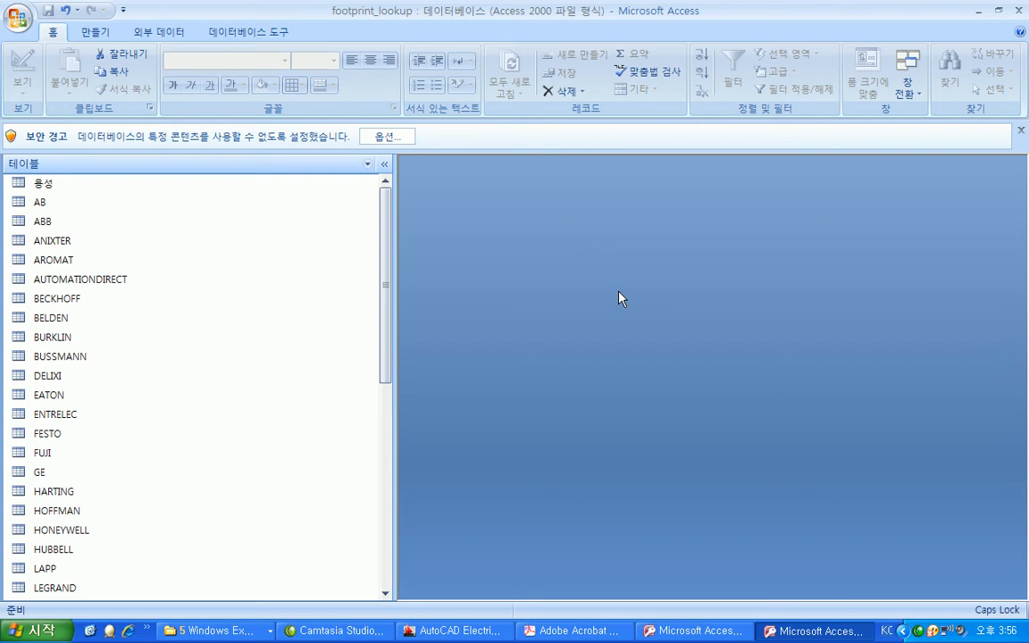
Copy the 용성 table and paste it as a new table named WorldTech with structure only (구조만).
right_click(53, 185)
click(157, 372)
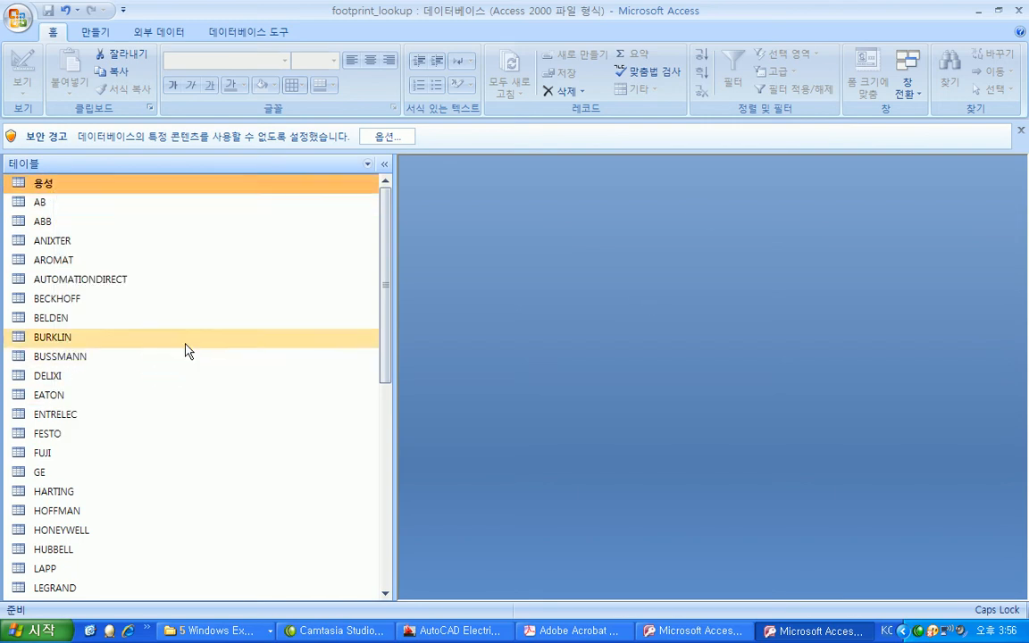
right_click(200, 320)
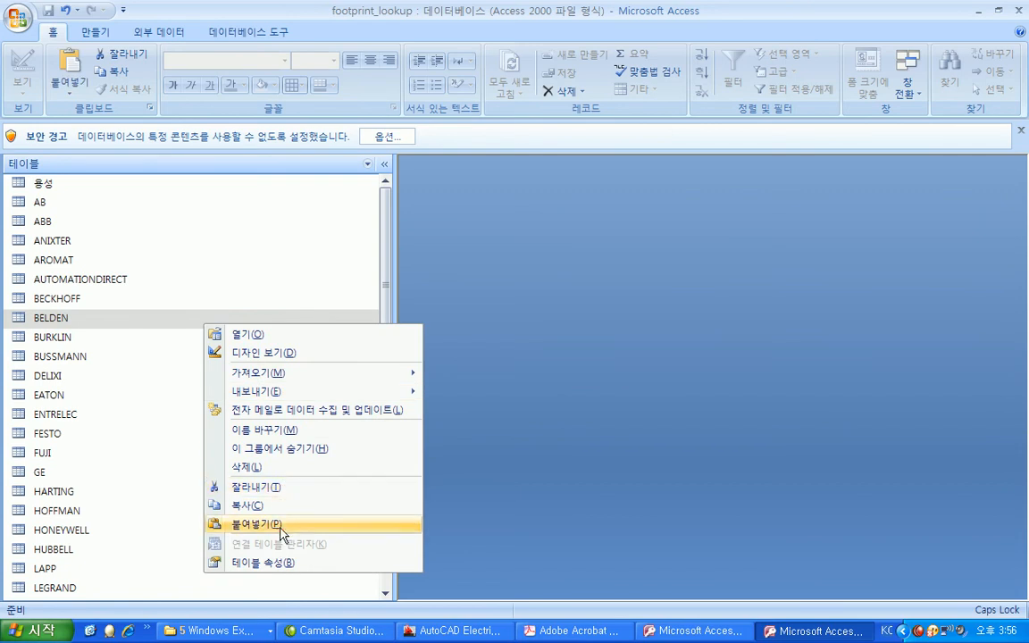
click(282, 525)
text(w)
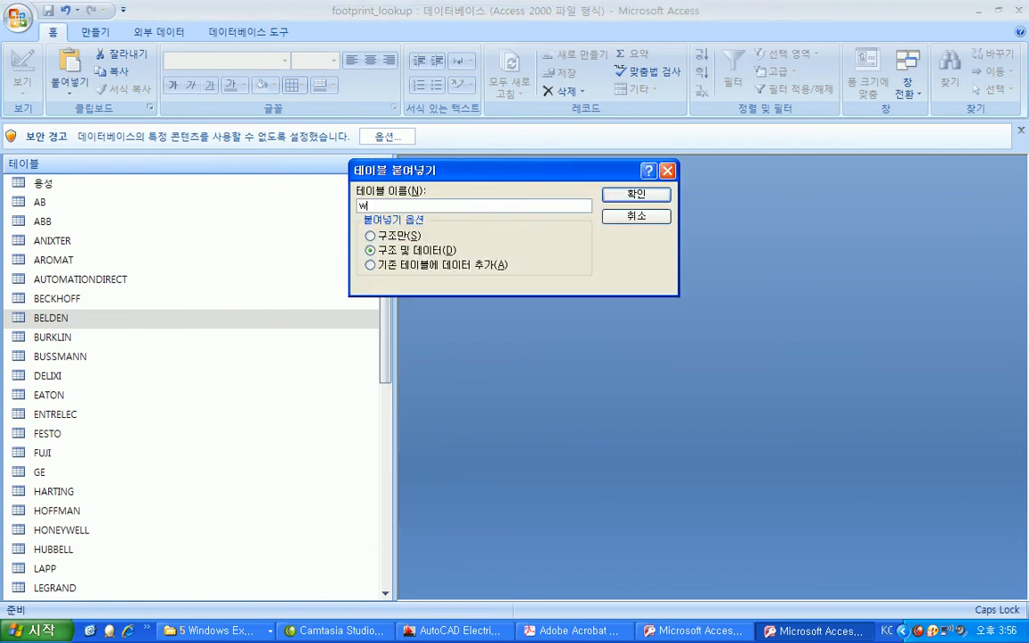
key(BackSpace)
text(WorldTecg)
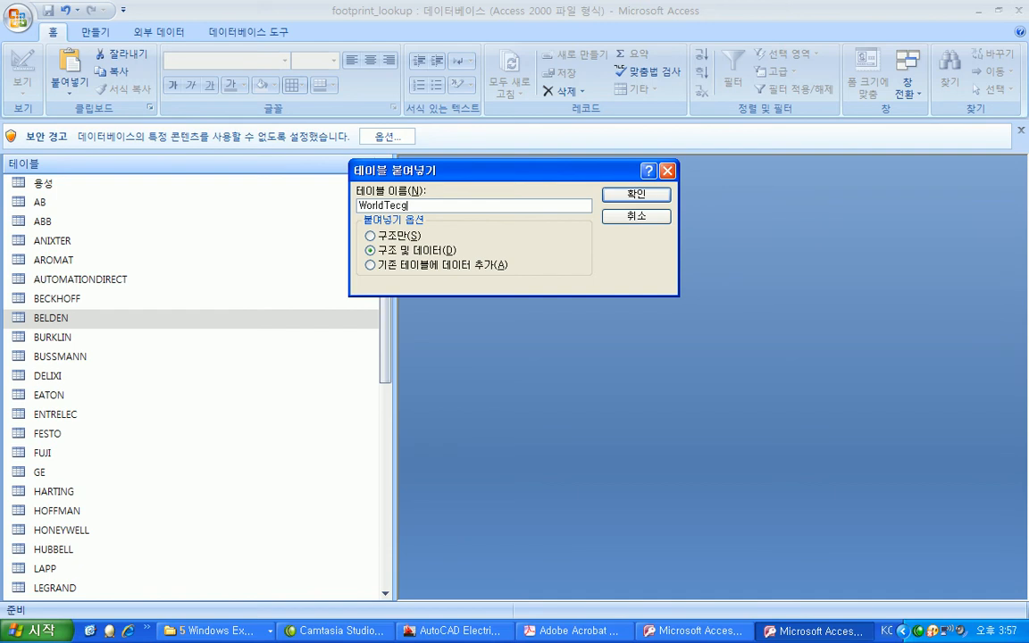
key(BackSpace)
text(h)
click(369, 235)
click(629, 194)
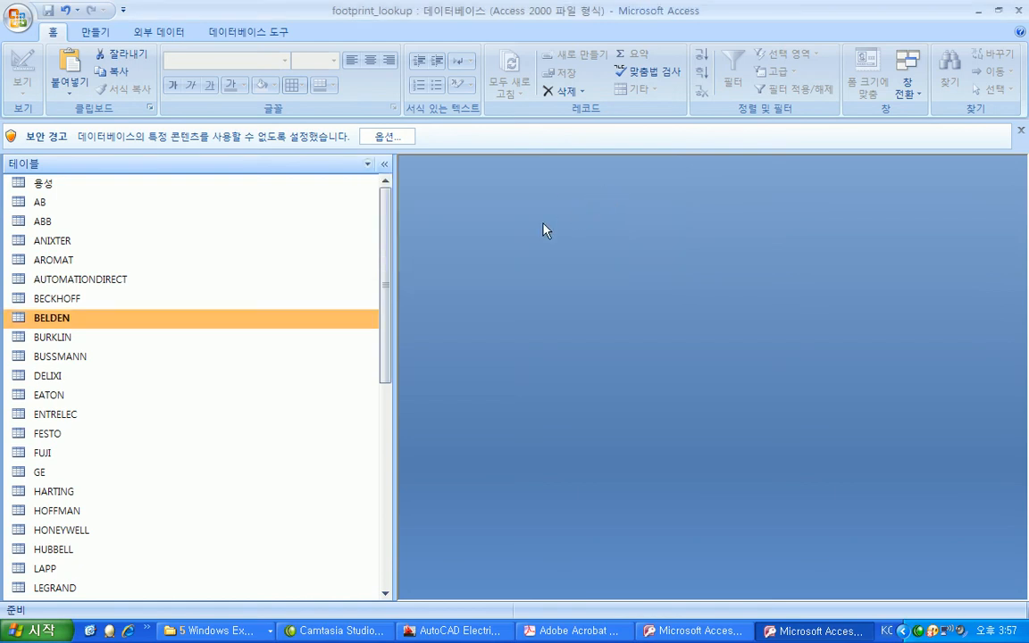
Open the new WorldTech table from the end of the table list.
drag(386, 358, 386, 571)
click(46, 591)
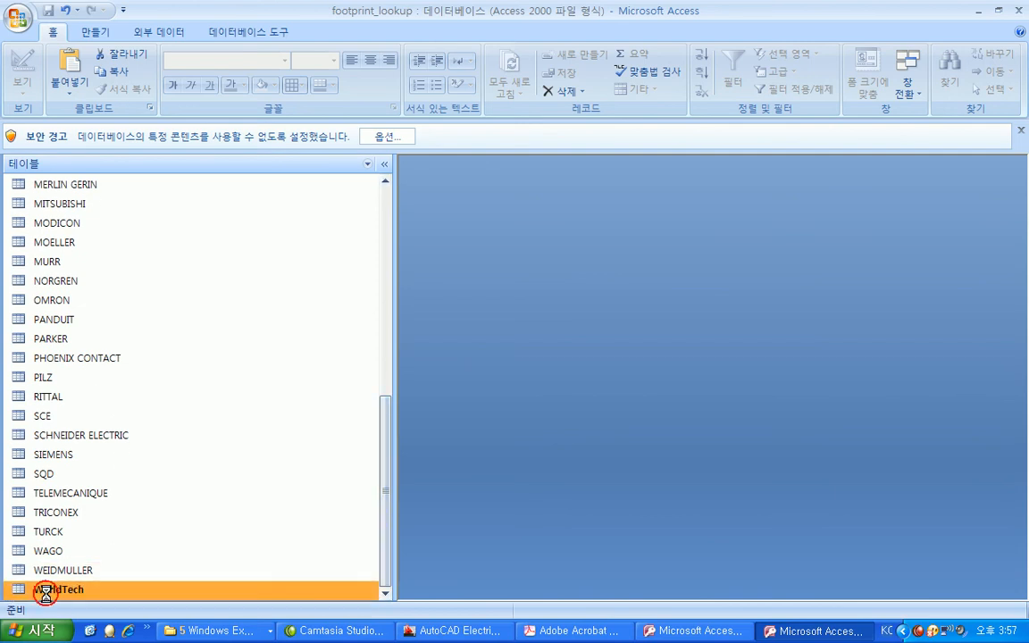
double_click(47, 591)
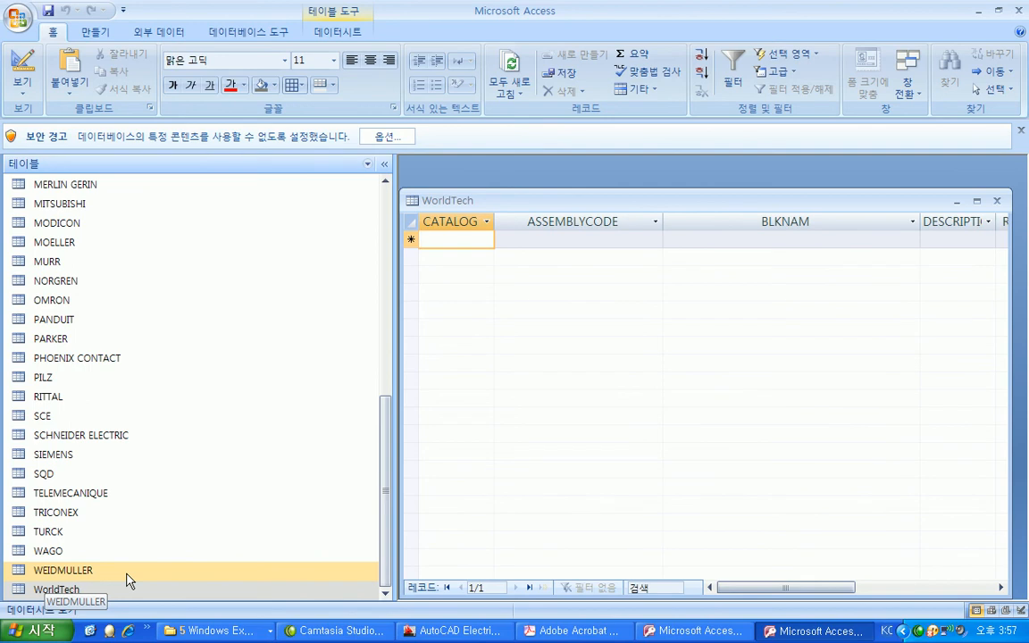
text(t)
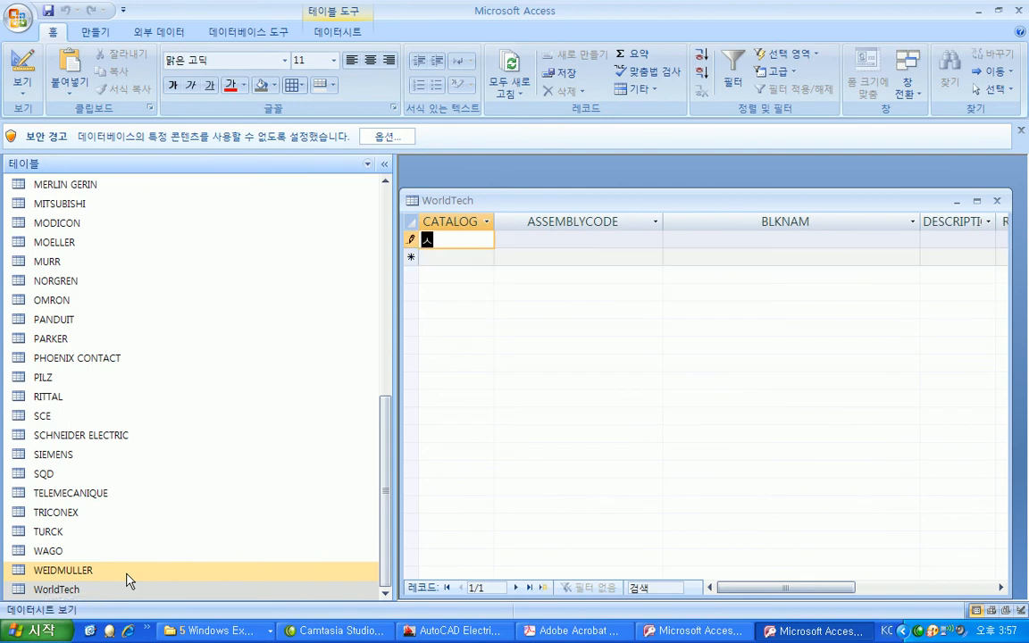
text(est)
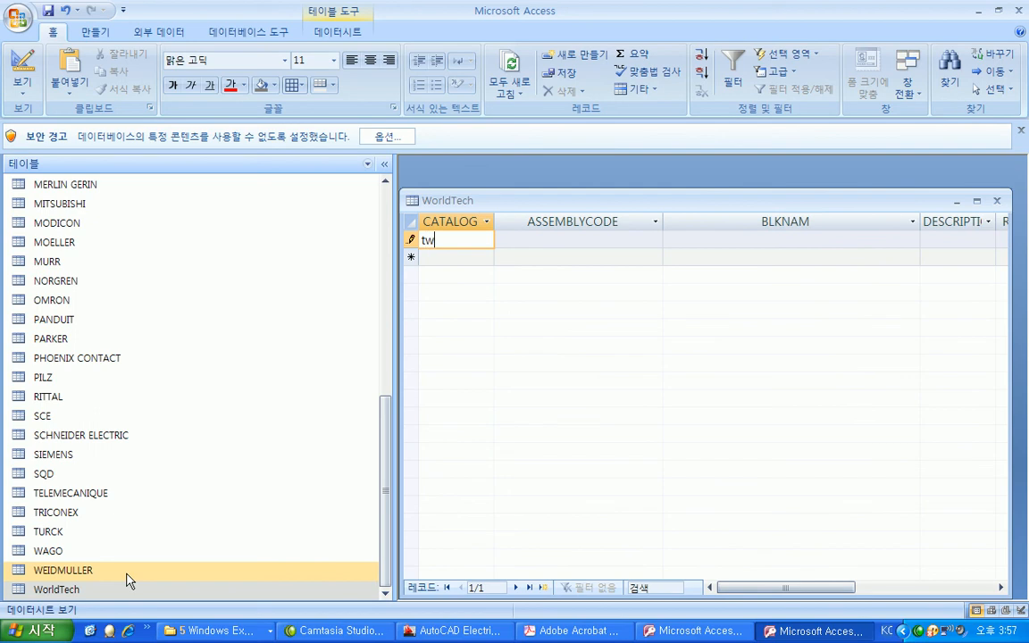
key(BackSpace)
key(BackSpace)
key(BackSpace)
key(BackSpace)
Enter TWT-RC##-NF as the CATALOG value of the first record and leave ASSEMBLYCODE empty.
key(Caps_Lock)
text(TWT-RC)
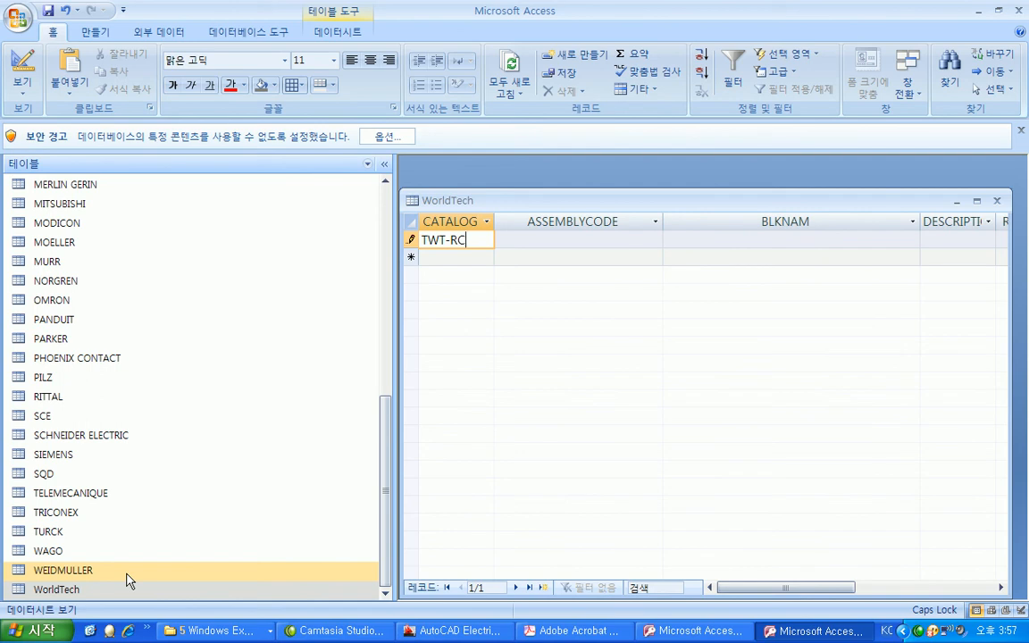
text(##-NF)
key(Tab)
key(Tab)
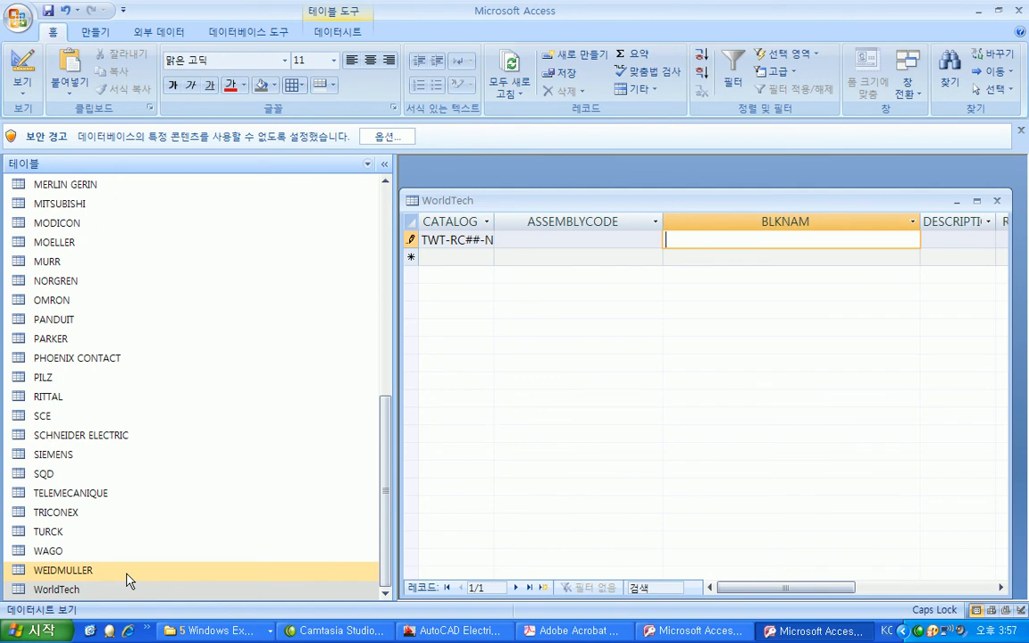
text(wORLDtECH)
key(BackSpace)
key(BackSpace)
key(BackSpace)
key(BackSpace)
key(BackSpace)
key(BackSpace)
key(BackSpace)
key(BackSpace)
key(BackSpace)
Enter WorldRech/TWT-RCxx-NF1 as the record's BLKNAM value.
text(WorldRexh)
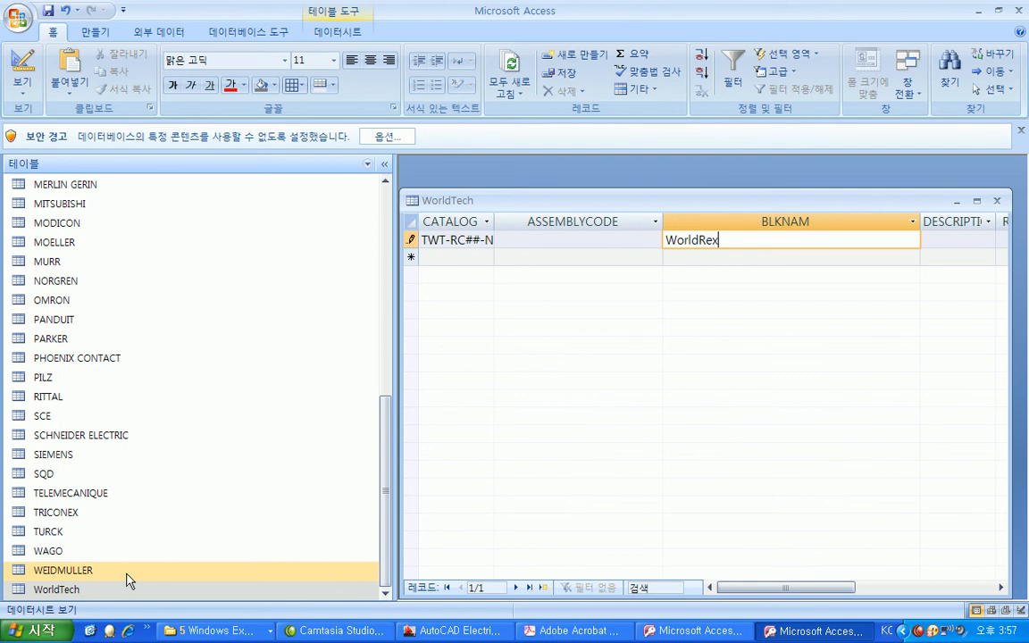
key(BackSpace)
key(BackSpace)
text(ch/)
key(Caps_Lock)
text(TWT-)
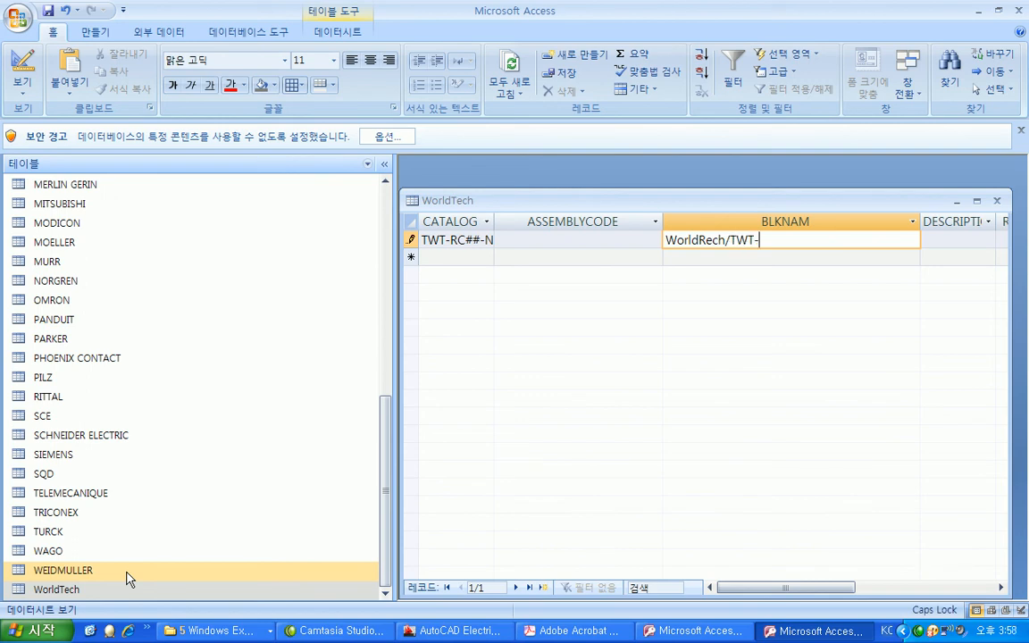
text(RCxx-NF1)
key(Tab)
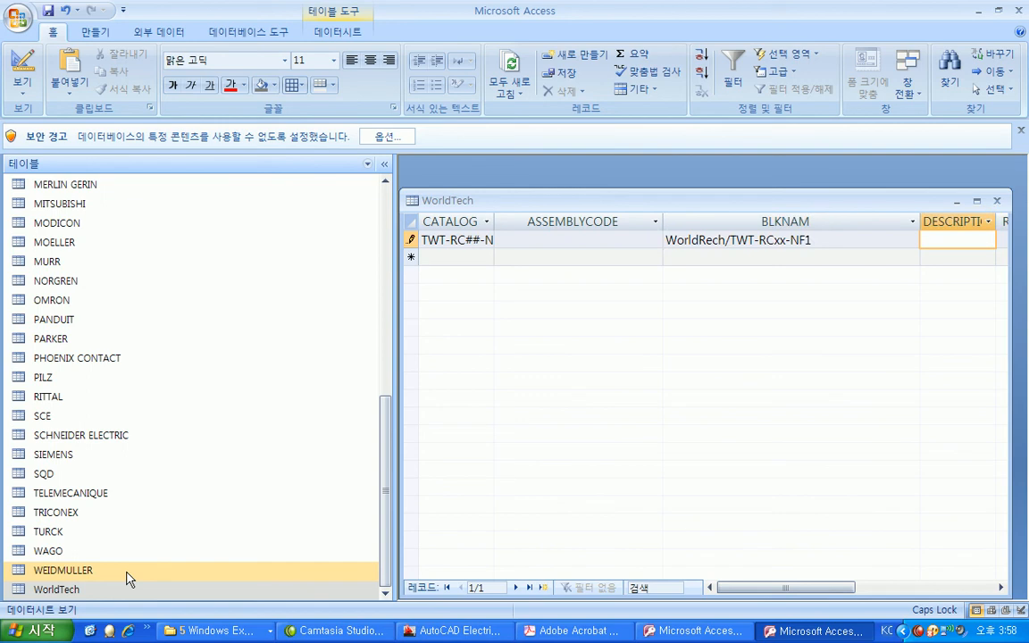
text(ㅜㅐㅑㄴㄷ)
key(BackSpace)
key(BackSpace)
key(BackSpace)
key(BackSpace)
key(BackSpace)
key(BackSpace)
Enter Noise Filter as the record's description.
text(Noise Filter)
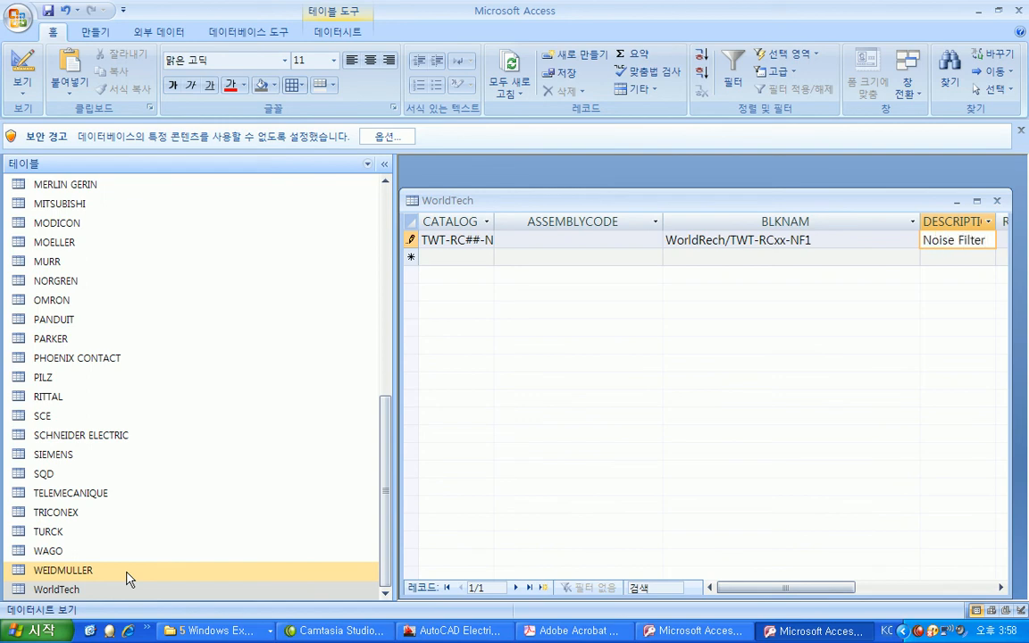
key(Tab)
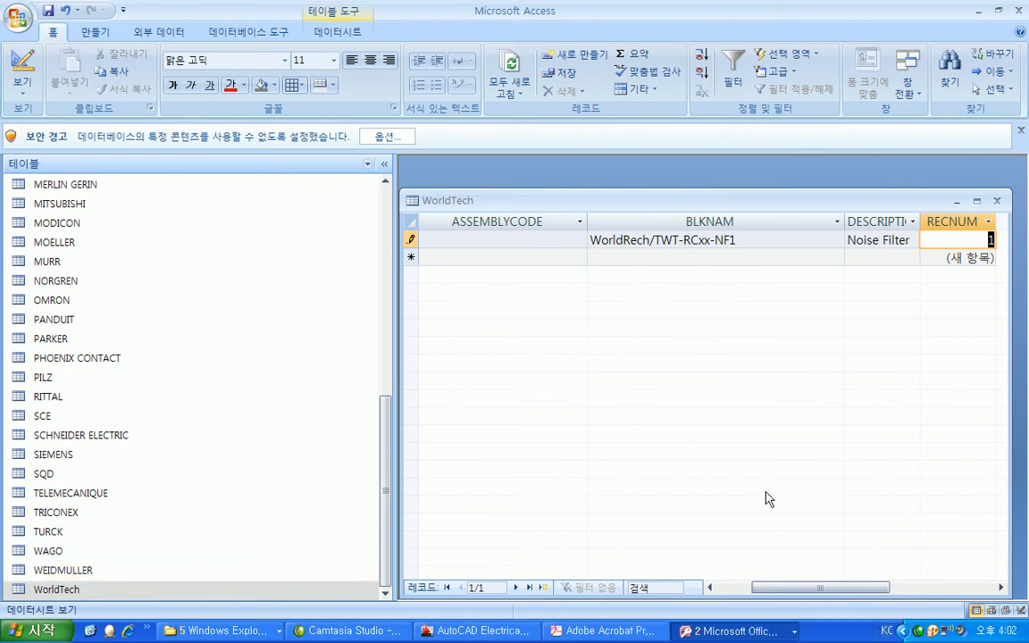
Switch to AutoCAD Electrical, view the panel symbols in the footprint insertion menu (외곽설정 삽입) and close it without inserting anything.
click(530, 630)
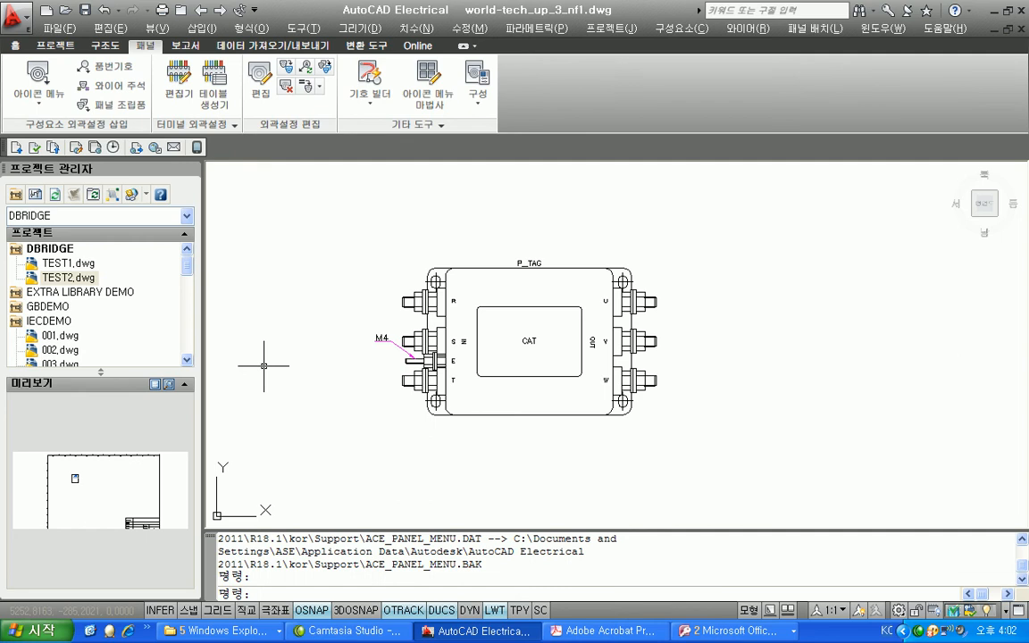
click(36, 74)
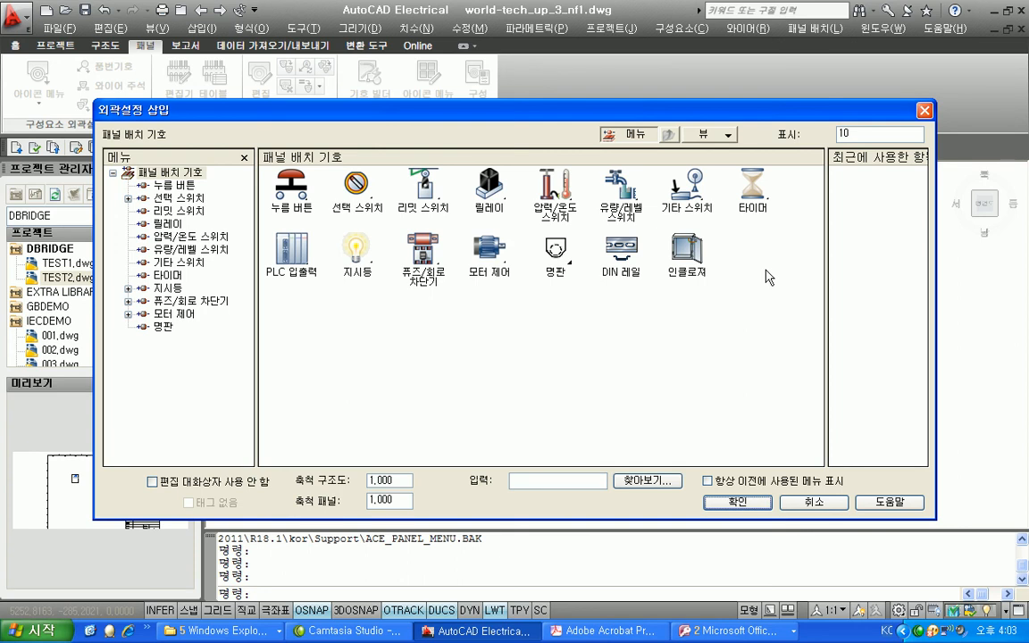
click(812, 502)
Launch the OpenCapture screen capture program from the desktop and dismiss its hotkey notice.
click(625, 631)
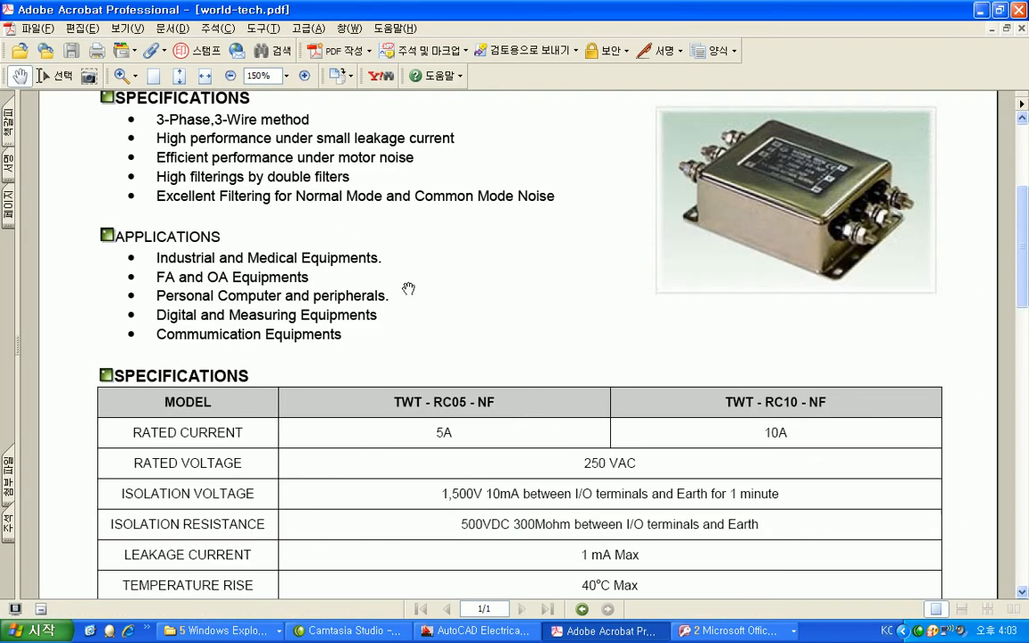
click(89, 630)
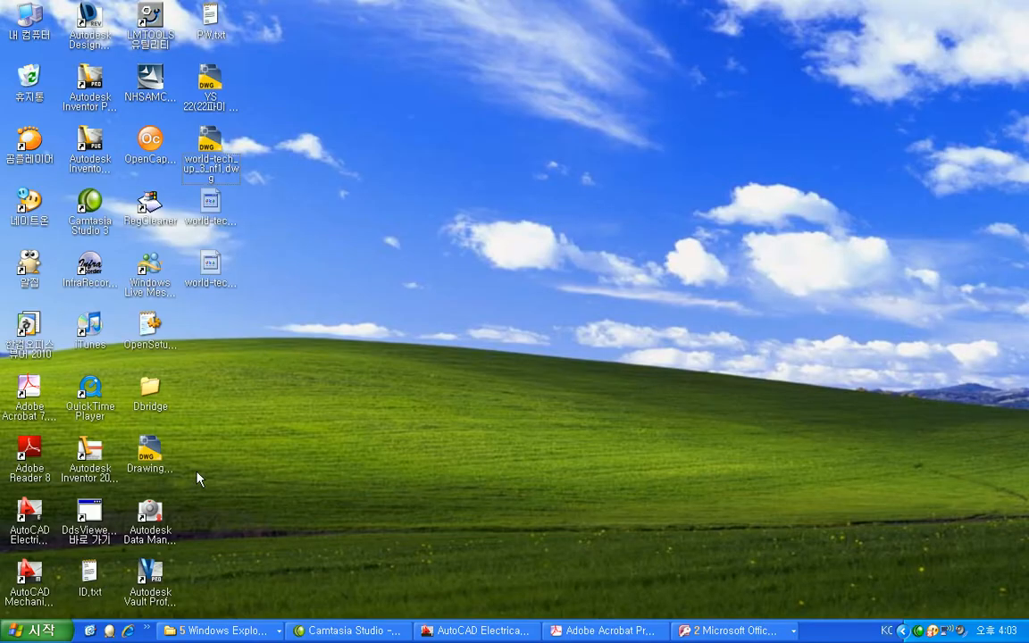
double_click(147, 139)
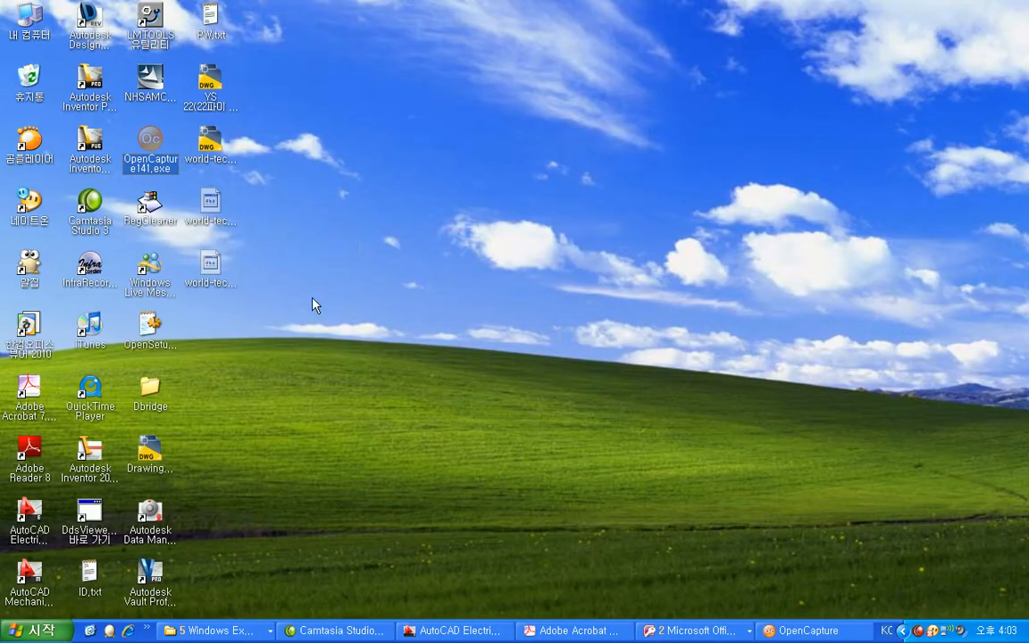
click(817, 630)
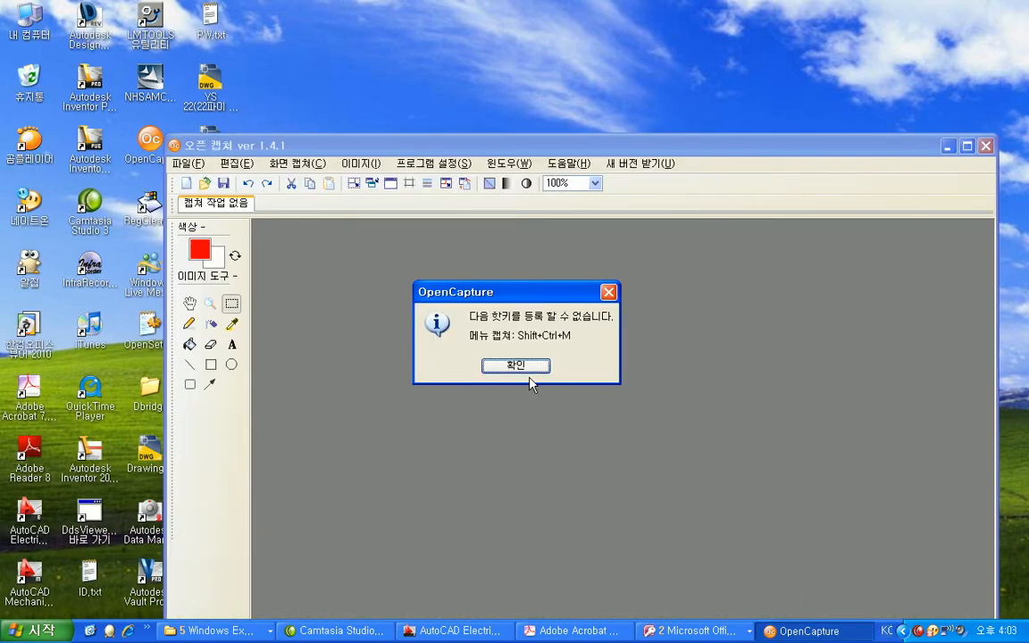
click(505, 363)
Capture a small rectangle of the desktop with the user-defined area capture.
click(298, 165)
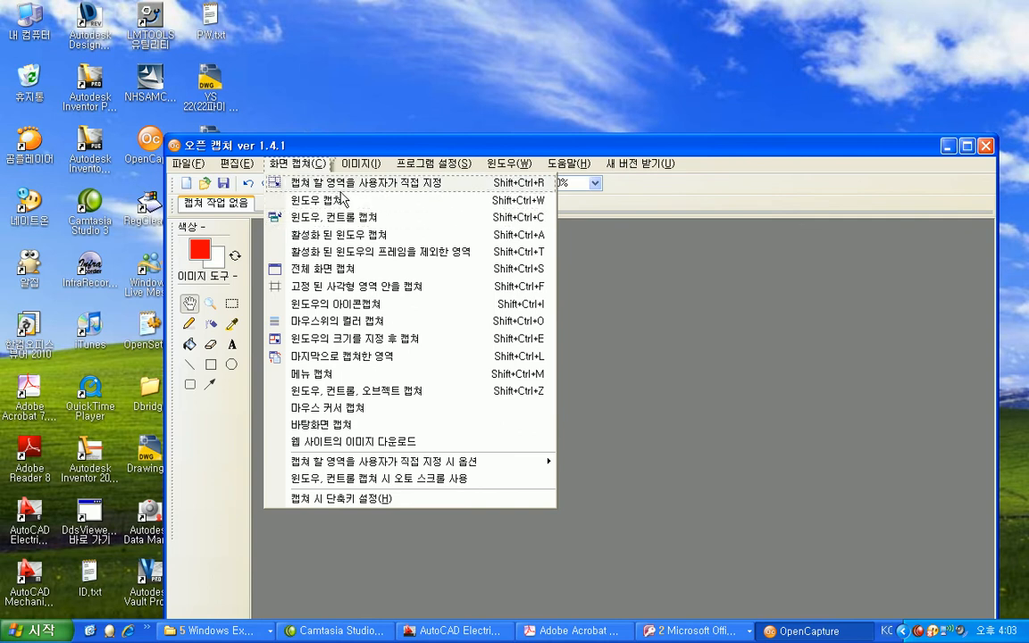
click(308, 182)
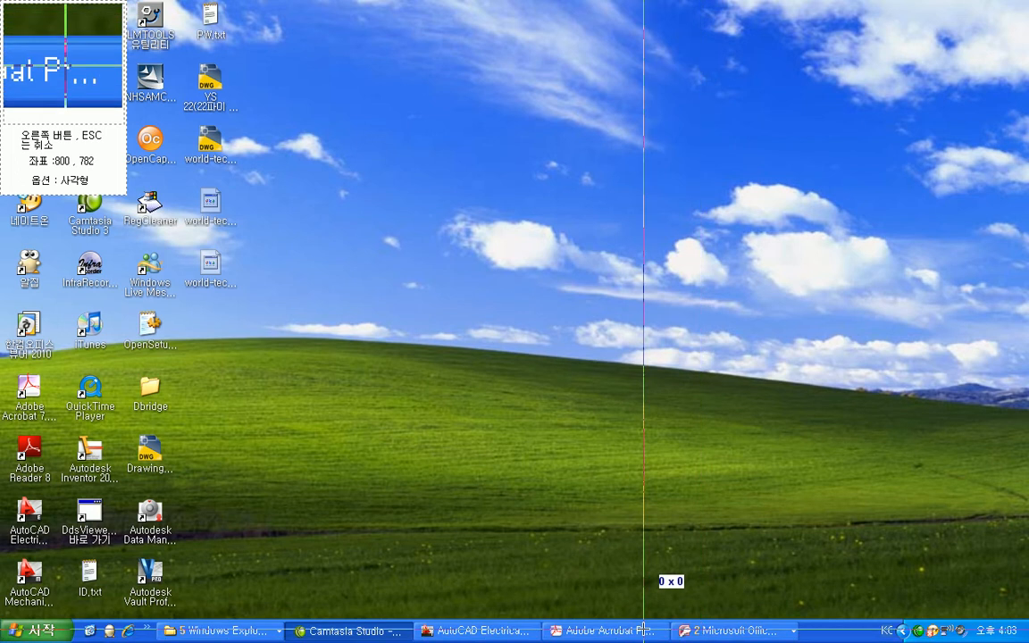
drag(497, 379, 577, 416)
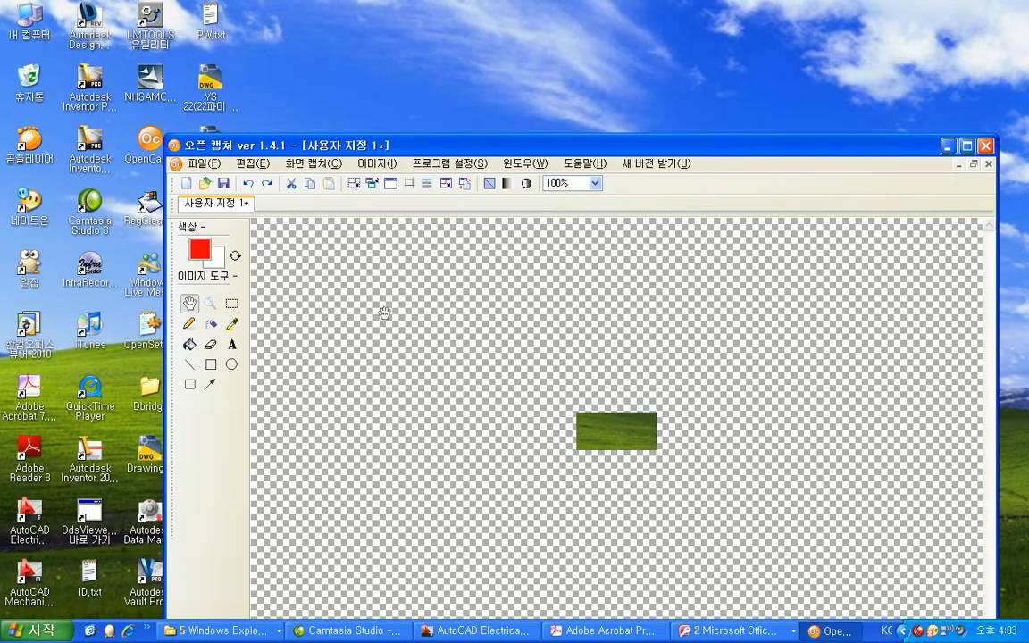
Switch to world-tech.pdf in Acrobat and capture the rectangular area around the noise filter photo.
click(571, 631)
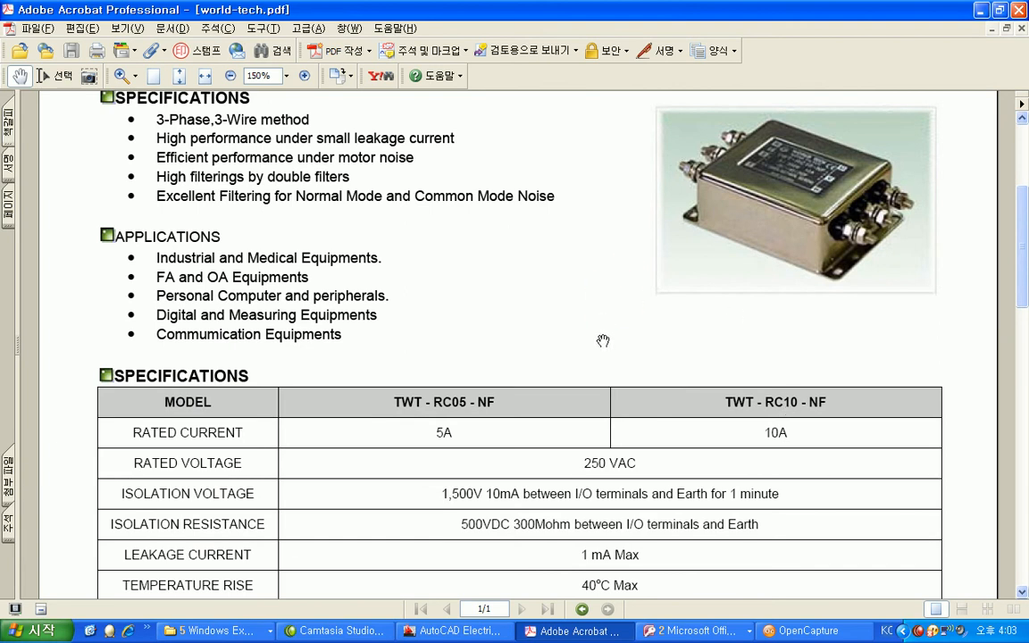
key(Print)
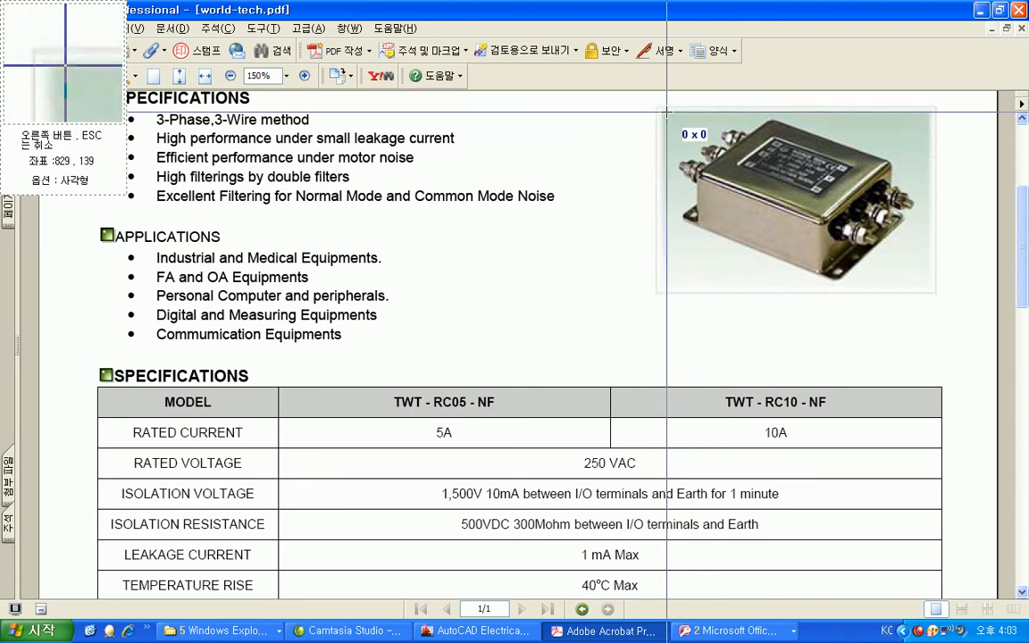
drag(662, 109, 928, 294)
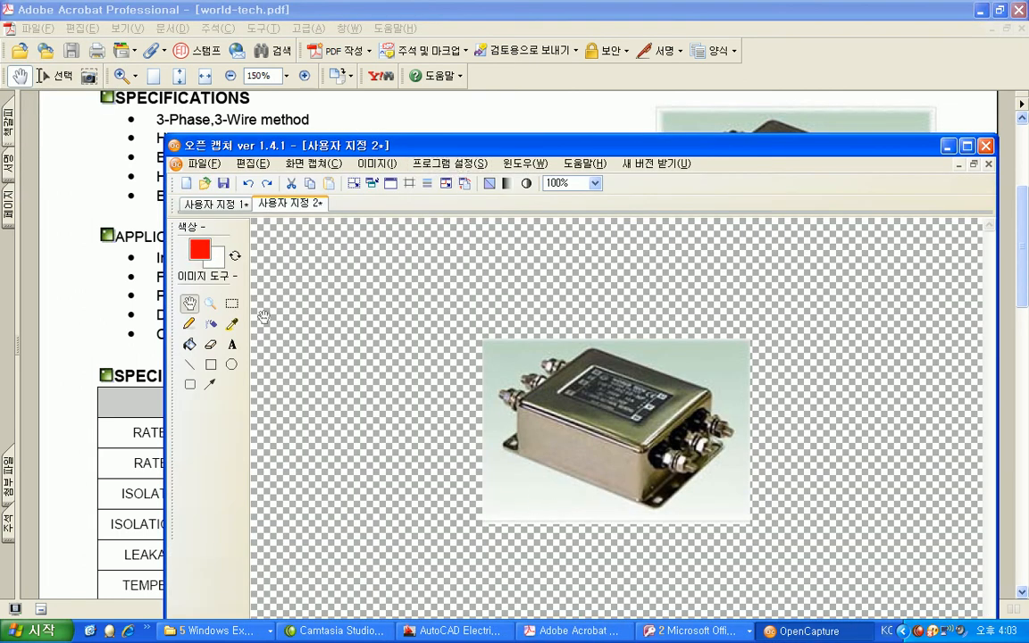
Start saving the captured noise filter photo to a file in Portable network graphic (*.png) format.
click(202, 164)
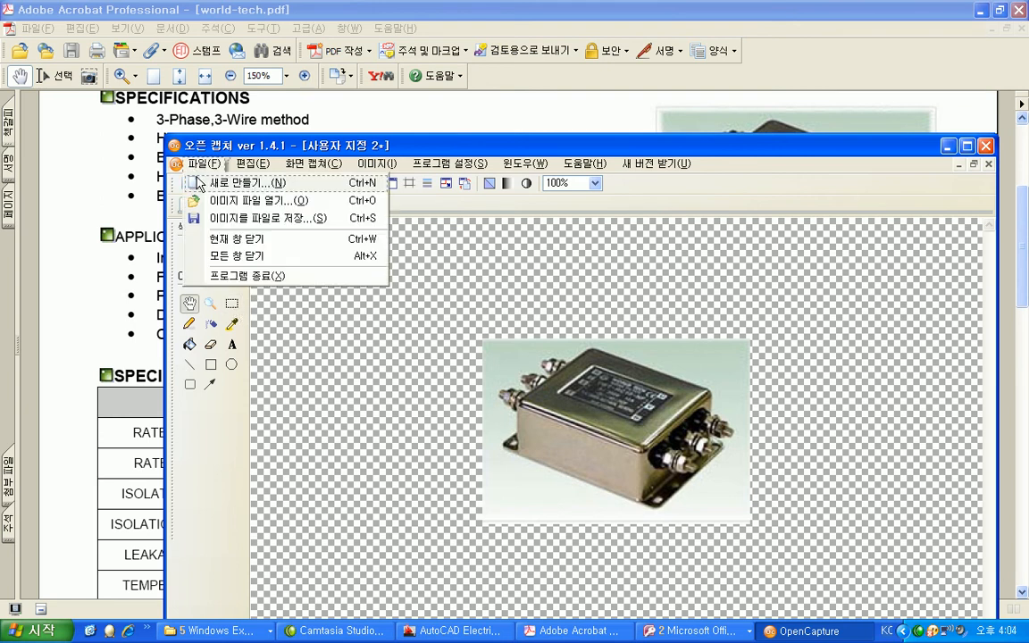
click(237, 222)
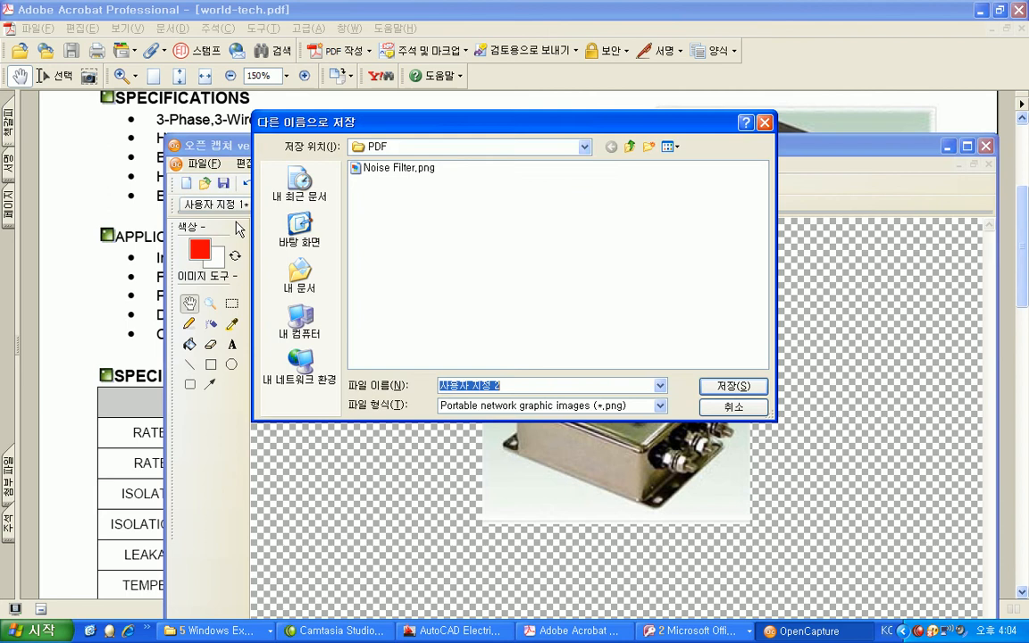
click(482, 406)
click(454, 404)
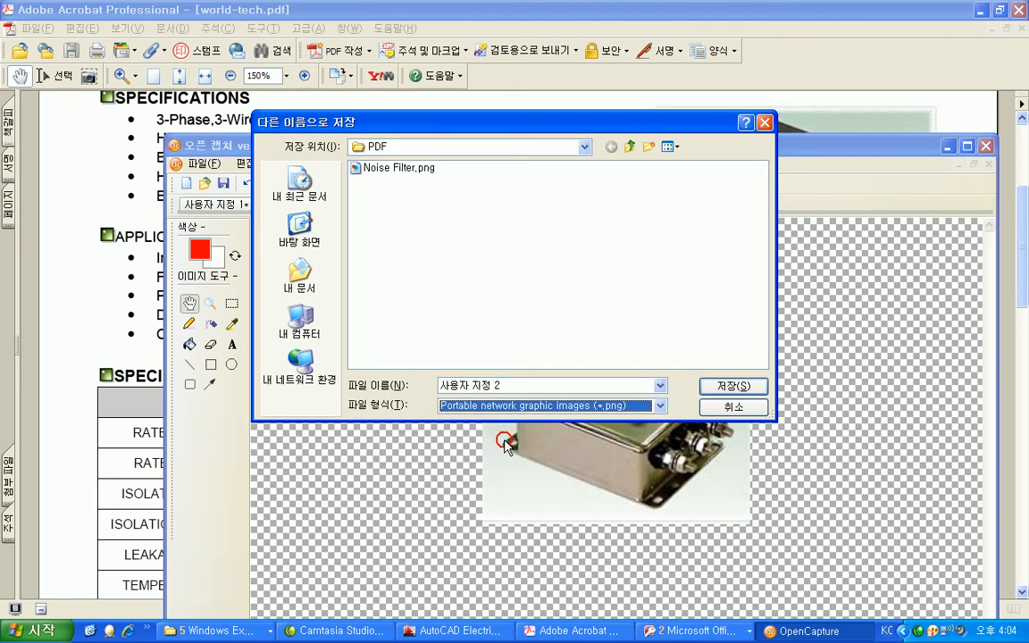
Set the save location to the Autodesk folder in the user profile's Application Data, under Documents and Settings on drive C.
click(585, 147)
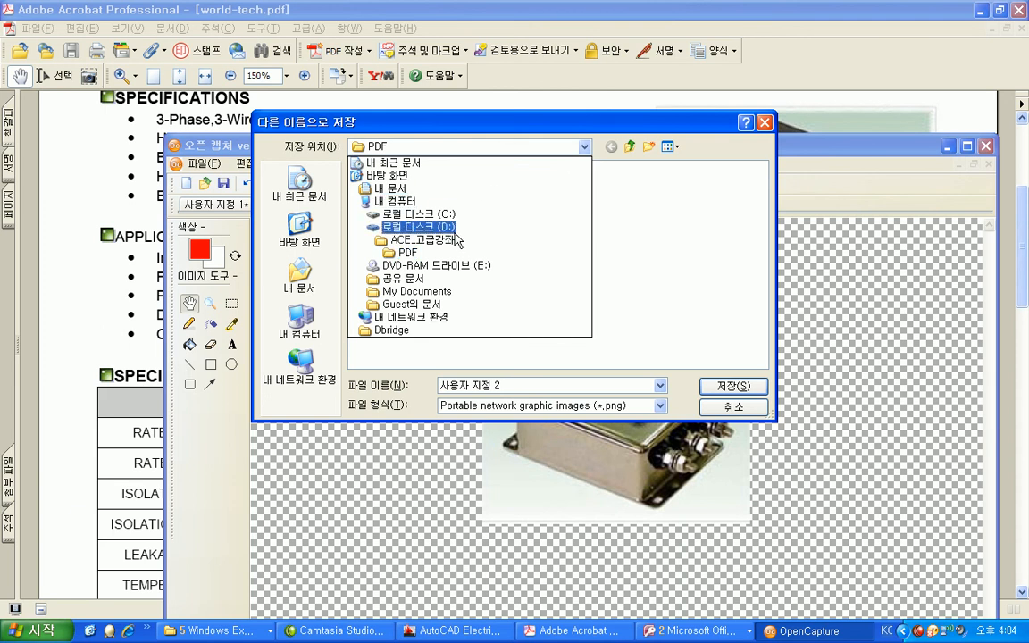
click(418, 214)
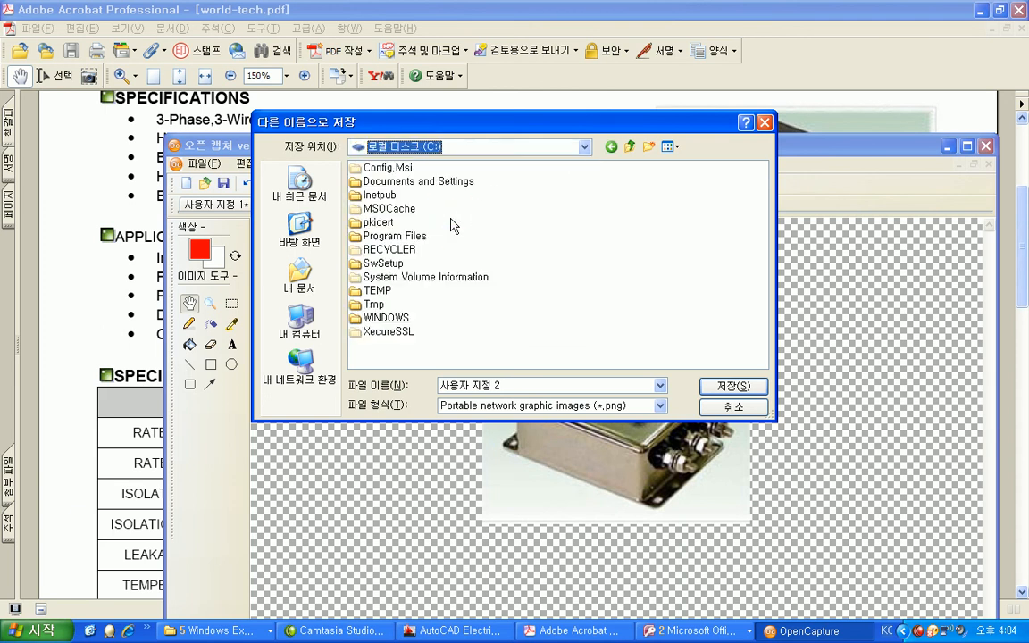
double_click(443, 182)
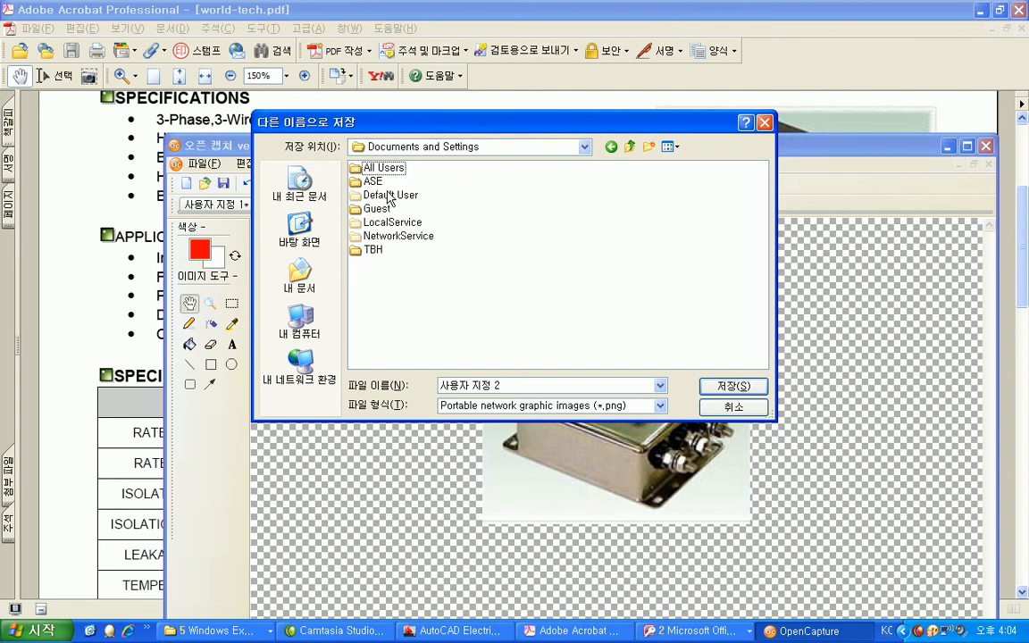
double_click(374, 183)
click(408, 223)
double_click(408, 223)
double_click(375, 249)
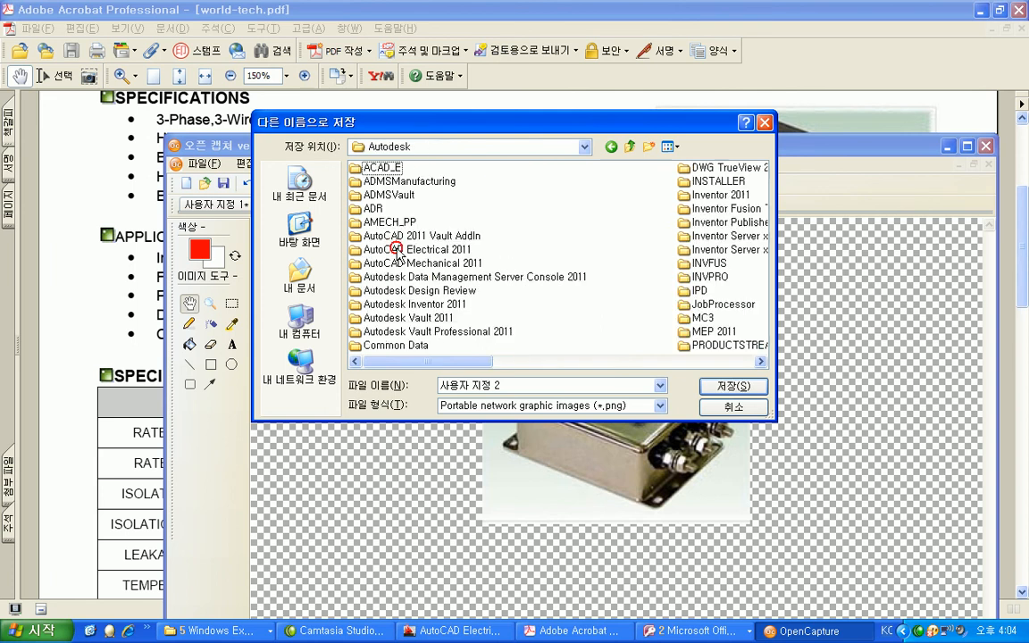
Go down to the AutoCAD Electrical 2011\R18.1\kor\Support\IMAGES folder as the save location.
double_click(409, 248)
click(373, 173)
double_click(372, 172)
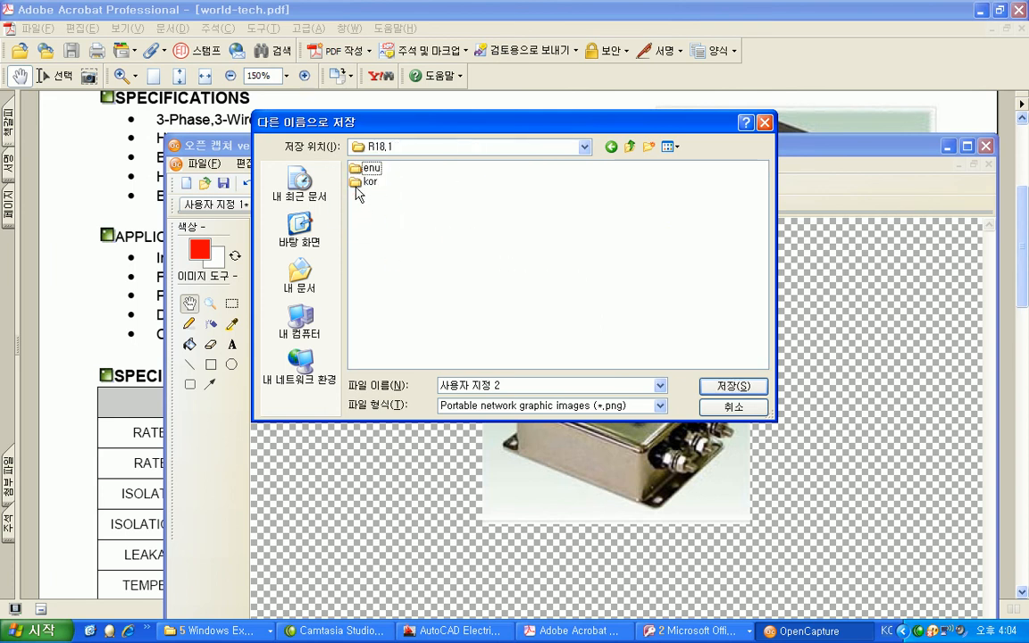
double_click(358, 183)
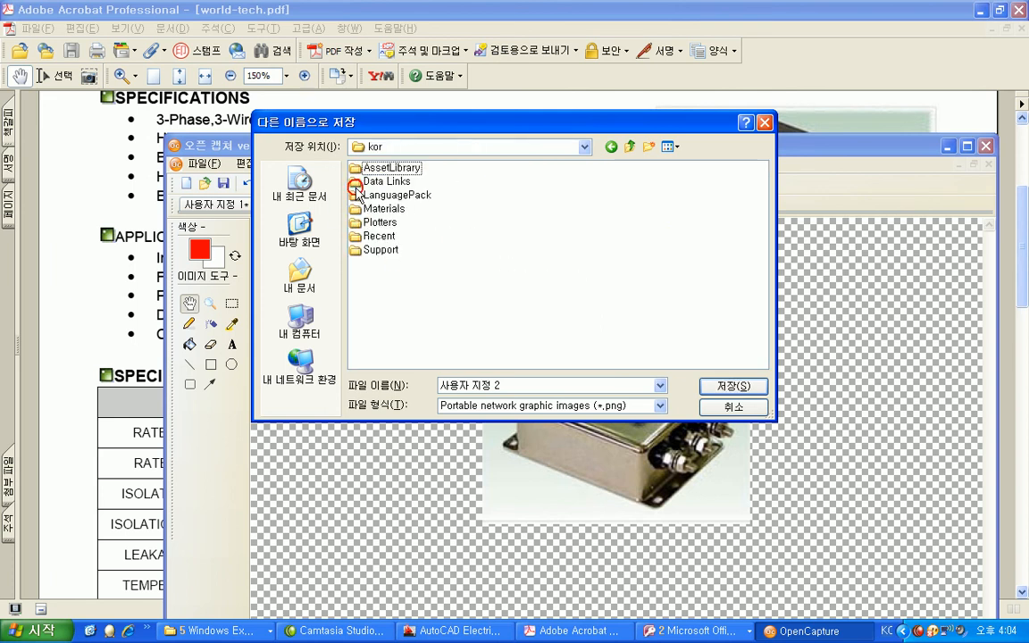
double_click(378, 250)
double_click(381, 235)
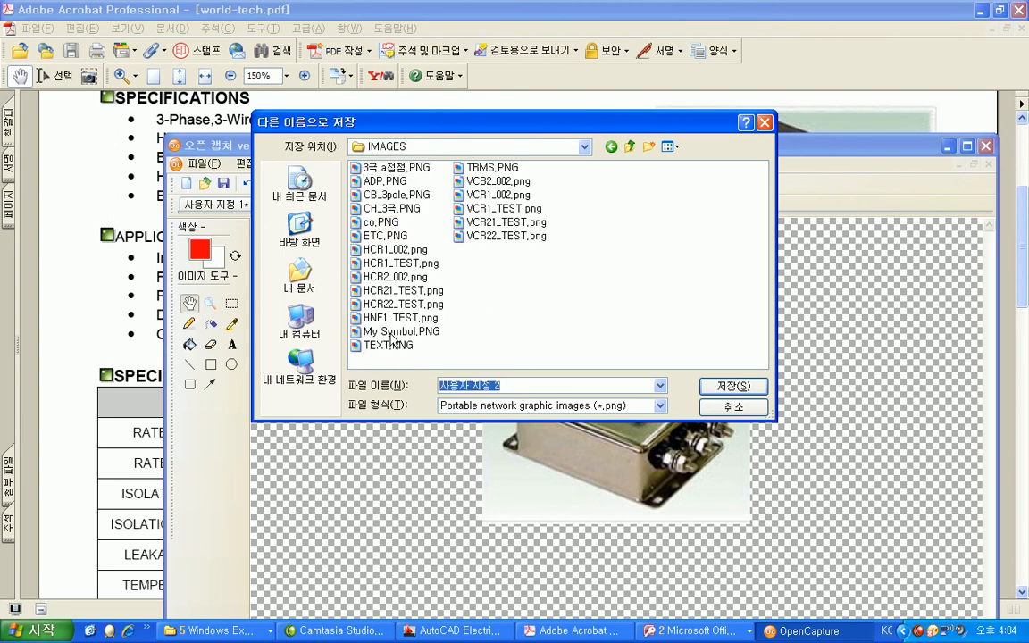
Name the image file Noise Pilter and save it in the IMAGES folder.
text(Noise Dilter)
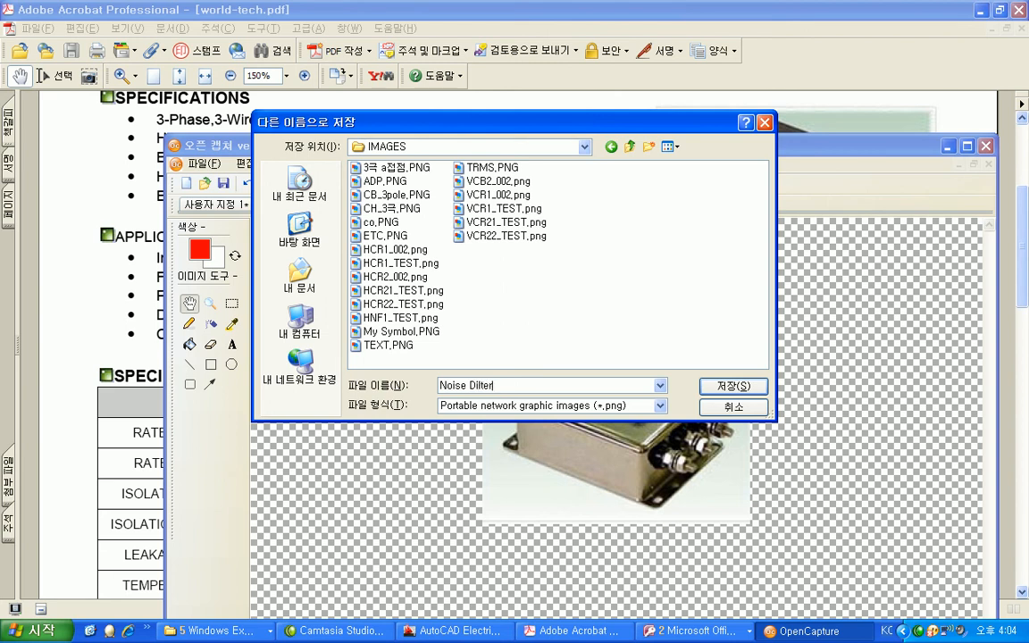
key(BackSpace)
key(BackSpace)
key(BackSpace)
key(BackSpace)
click(715, 391)
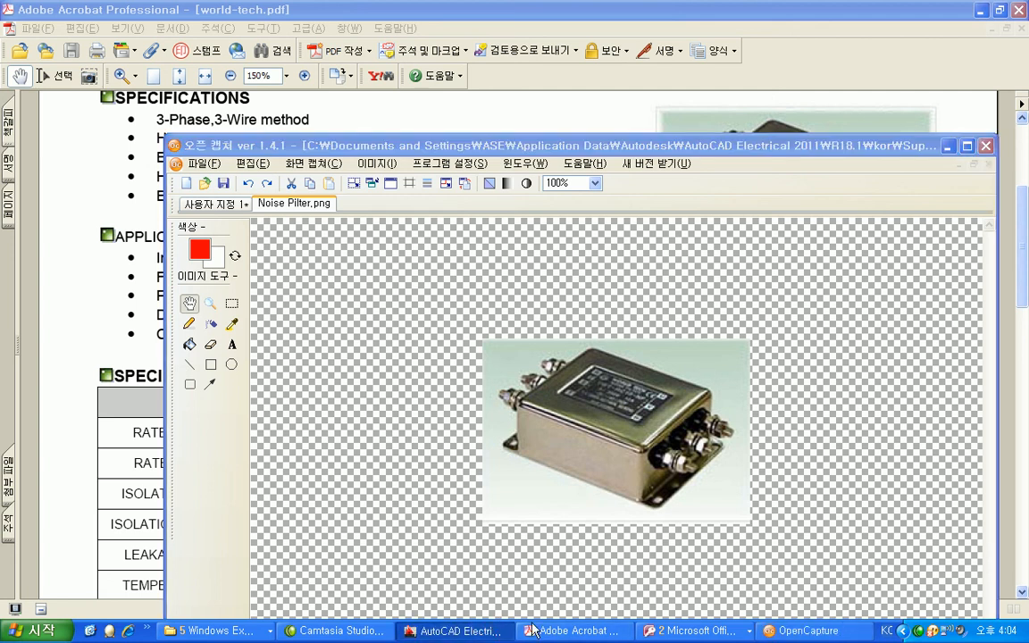
Switch to AutoCAD Electrical and open the panel menu file ACE_PANEL_MENU.DAT in the Icon Menu Wizard.
click(451, 630)
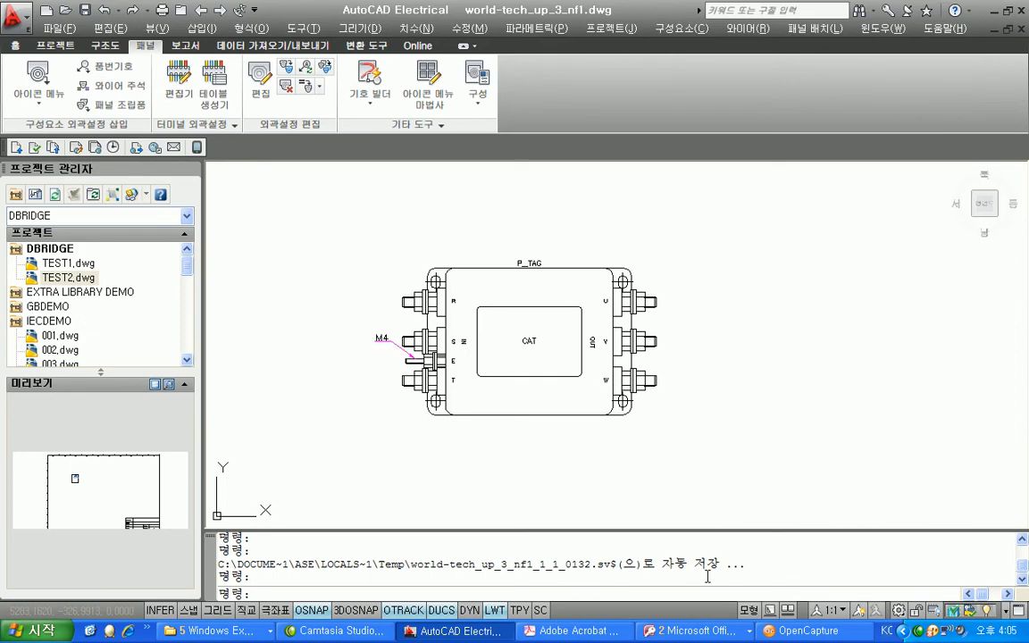
click(437, 81)
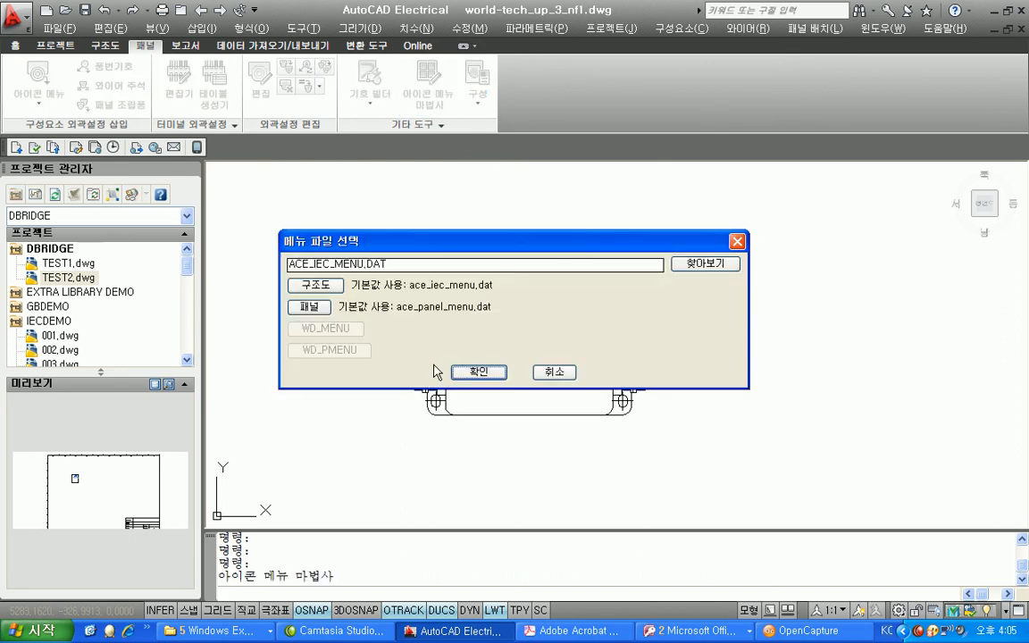
click(323, 307)
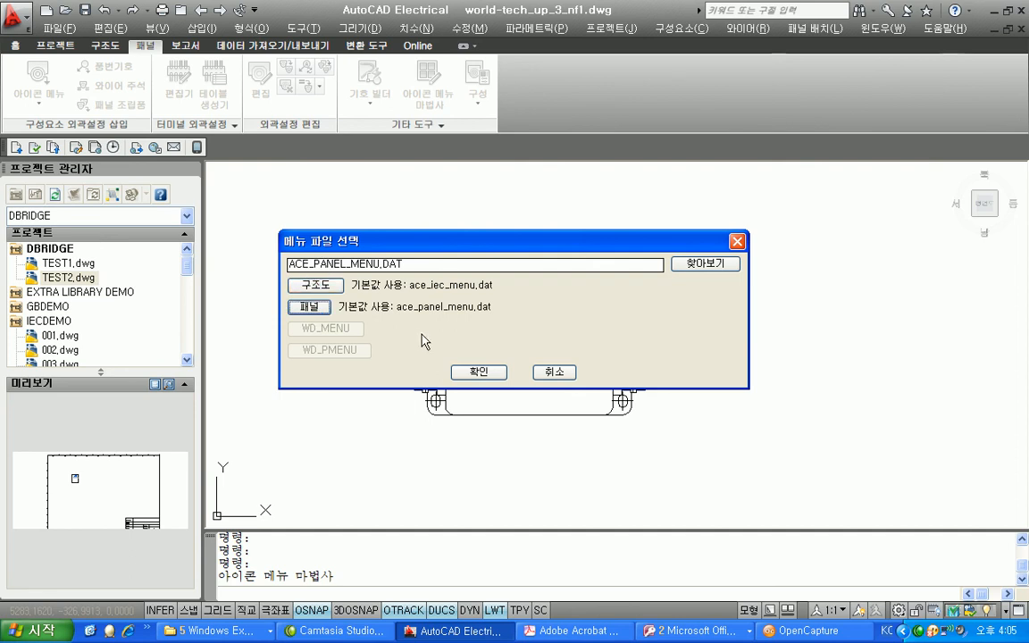
click(473, 370)
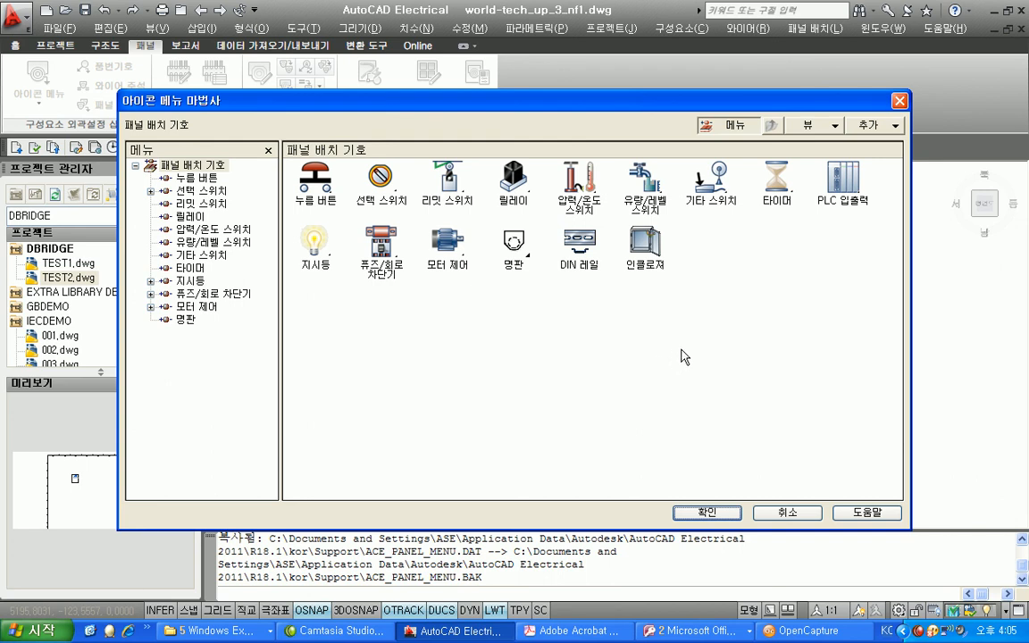
Start adding a command icon to the main panel layout symbols menu and name it 노이즈 필터.
right_click(712, 260)
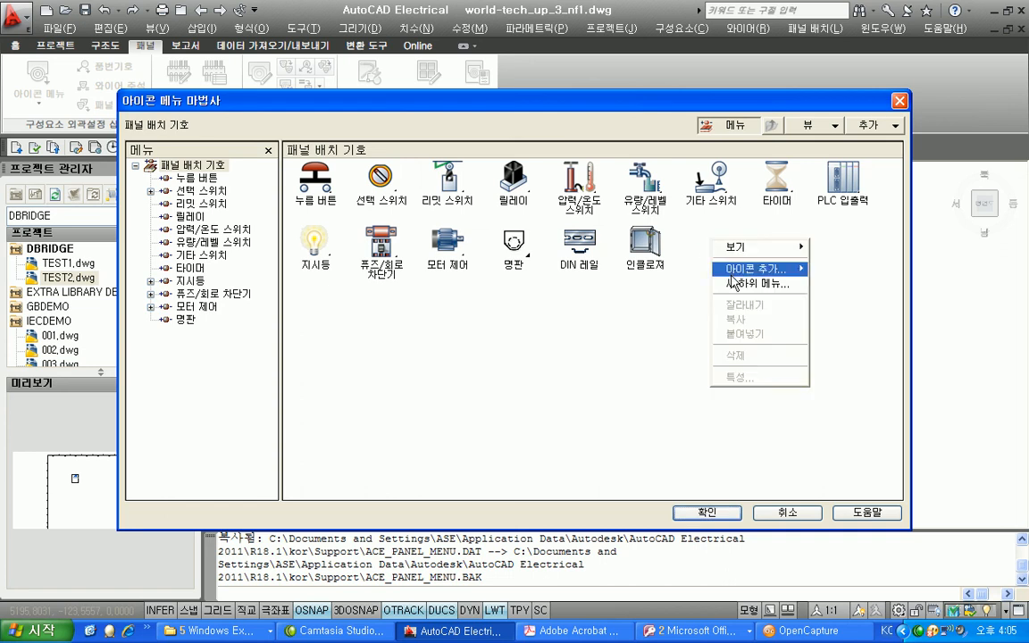
mouse_move(757, 269)
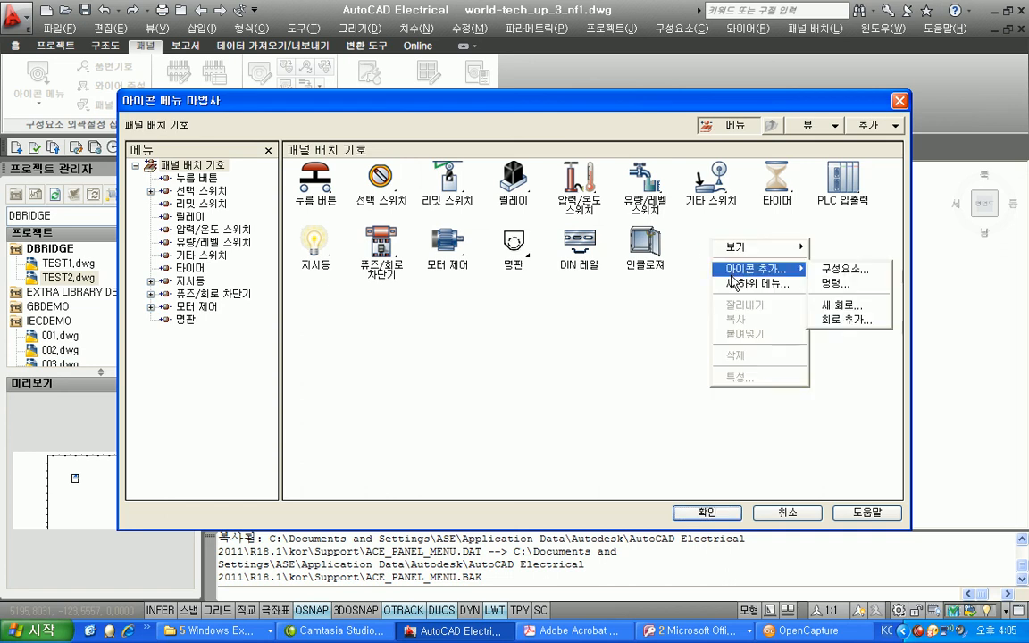
click(830, 284)
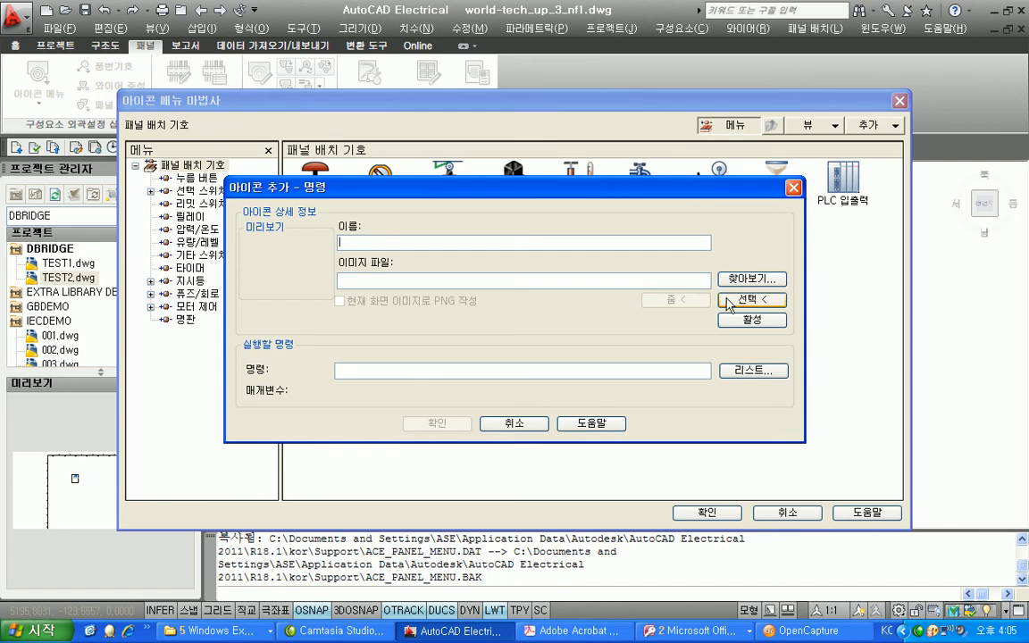
text(노이즈 필터)
key(Tab)
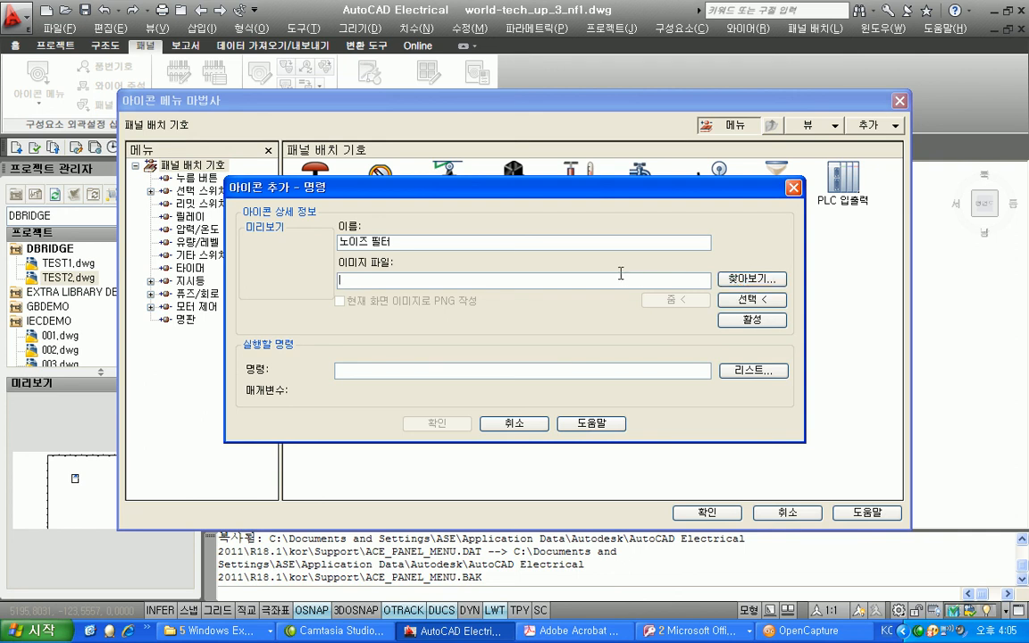
Browse for the icon's image file, going to the Autodesk folder in the user profile's Application Data under Documents and Settings on drive C.
click(749, 279)
click(584, 189)
click(471, 258)
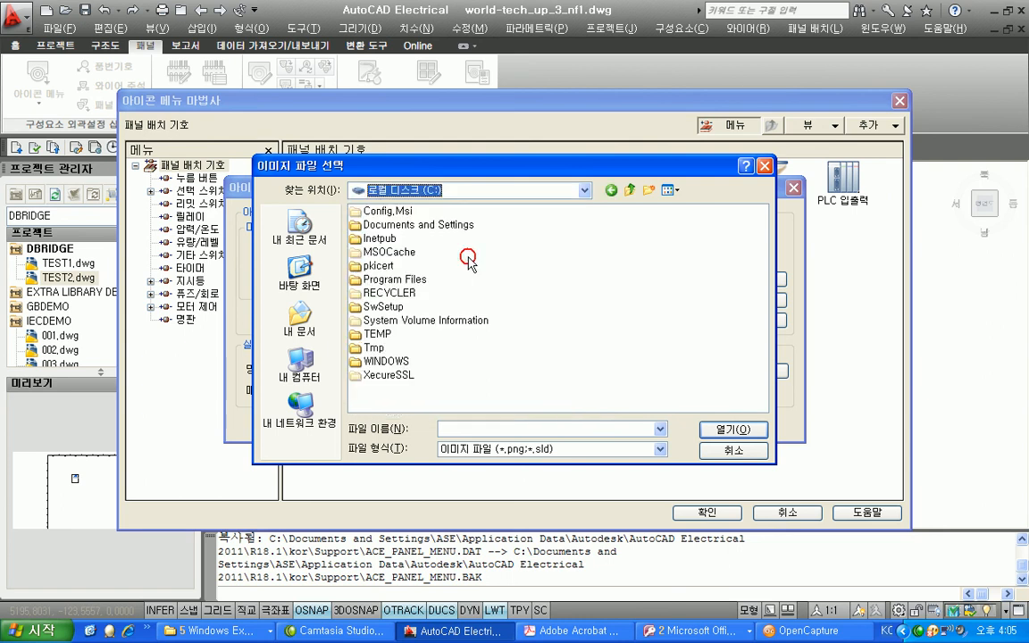
double_click(421, 225)
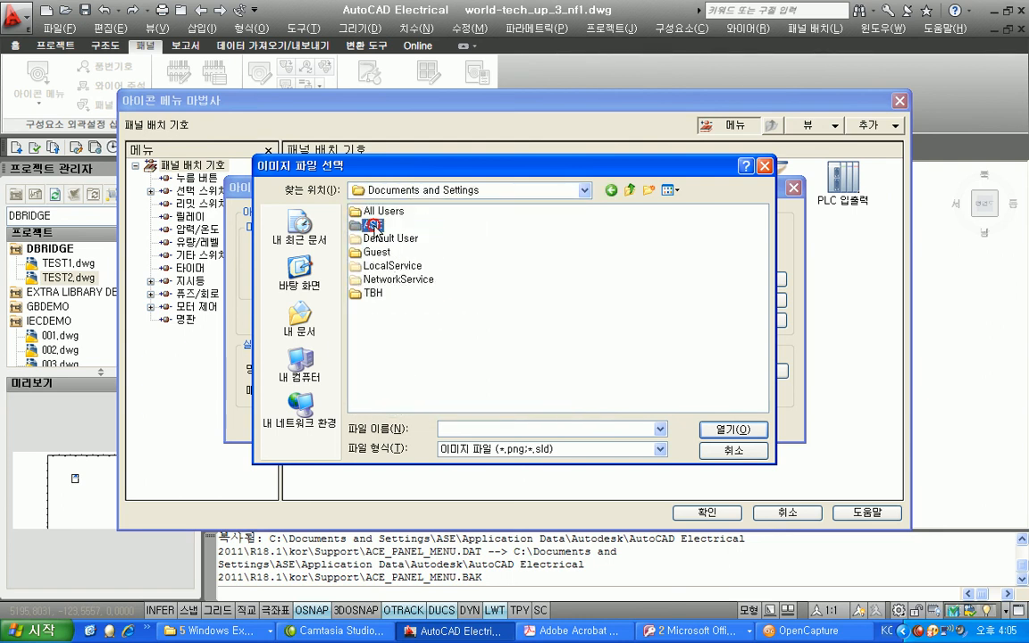
double_click(359, 219)
double_click(405, 267)
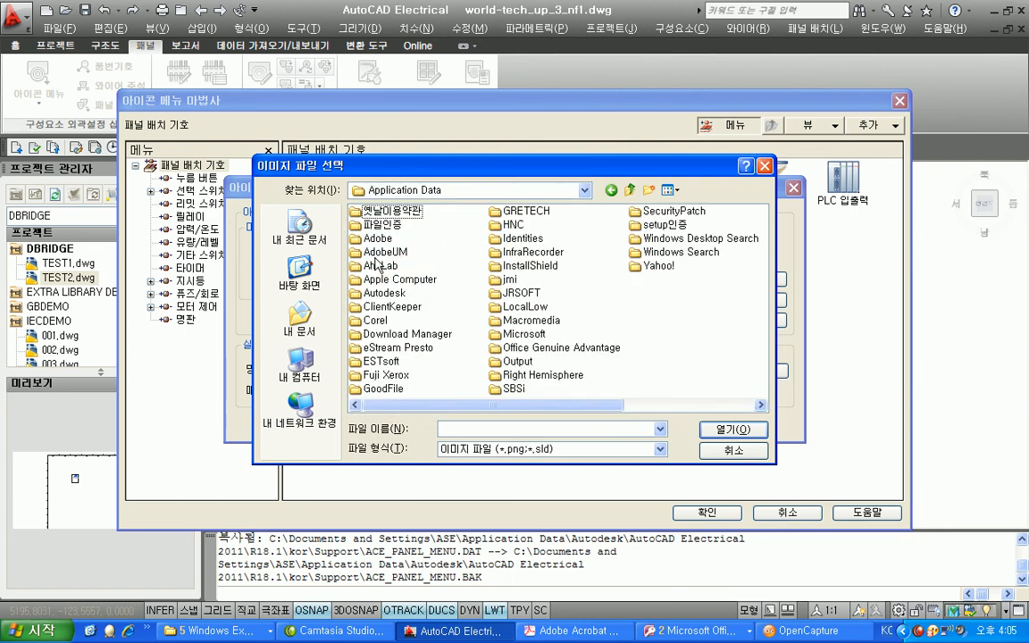
double_click(391, 293)
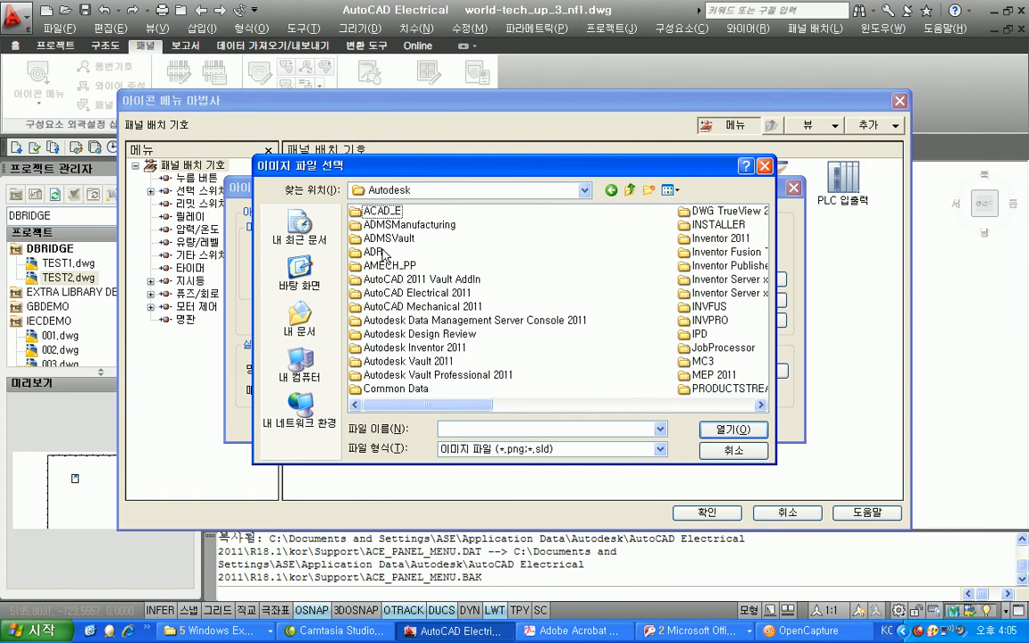
Assign Noise Pilter.png from AutoCAD Electrical 2011\R18.1\kor\Support\IMAGES as the icon's image.
double_click(398, 292)
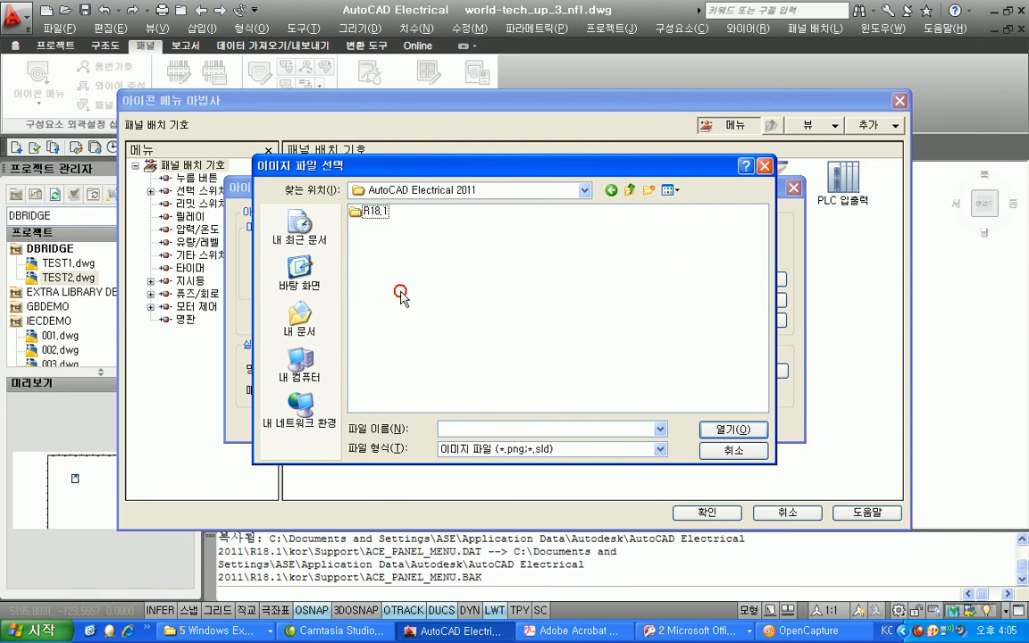
double_click(368, 211)
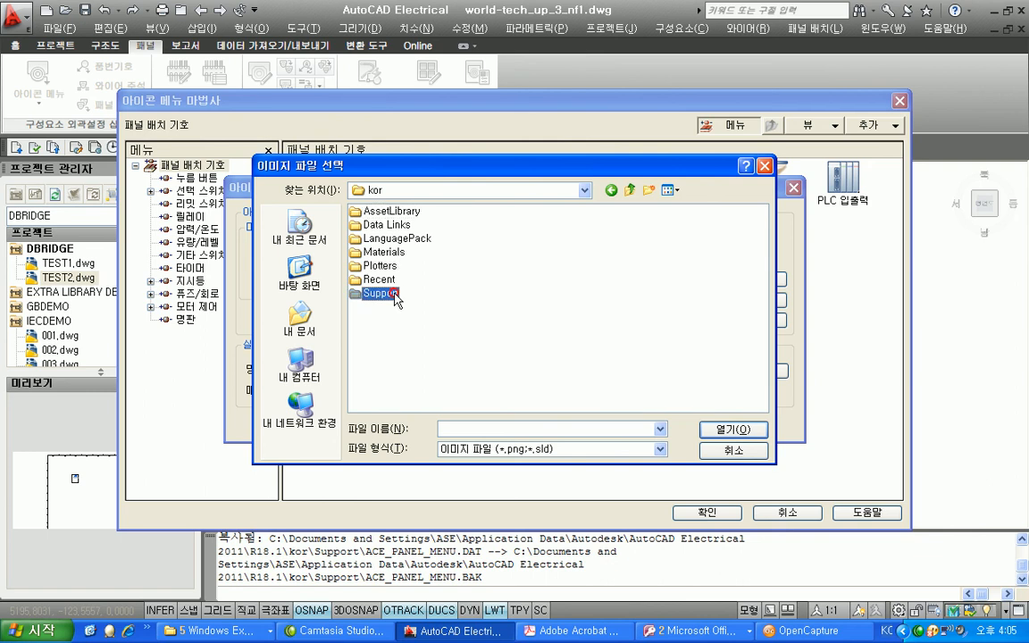
double_click(380, 293)
double_click(382, 279)
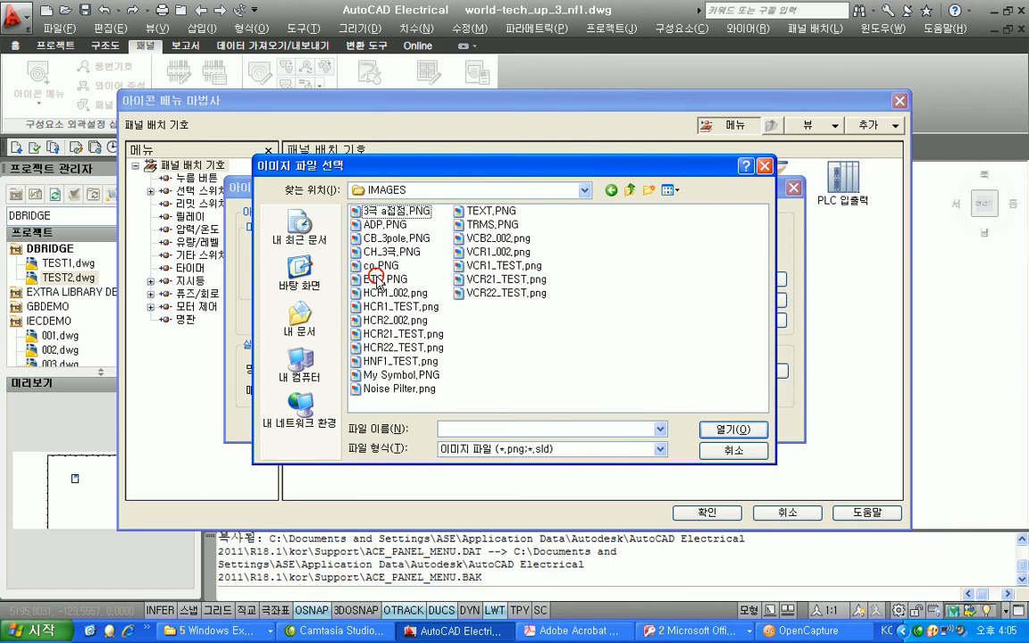
click(399, 388)
click(708, 435)
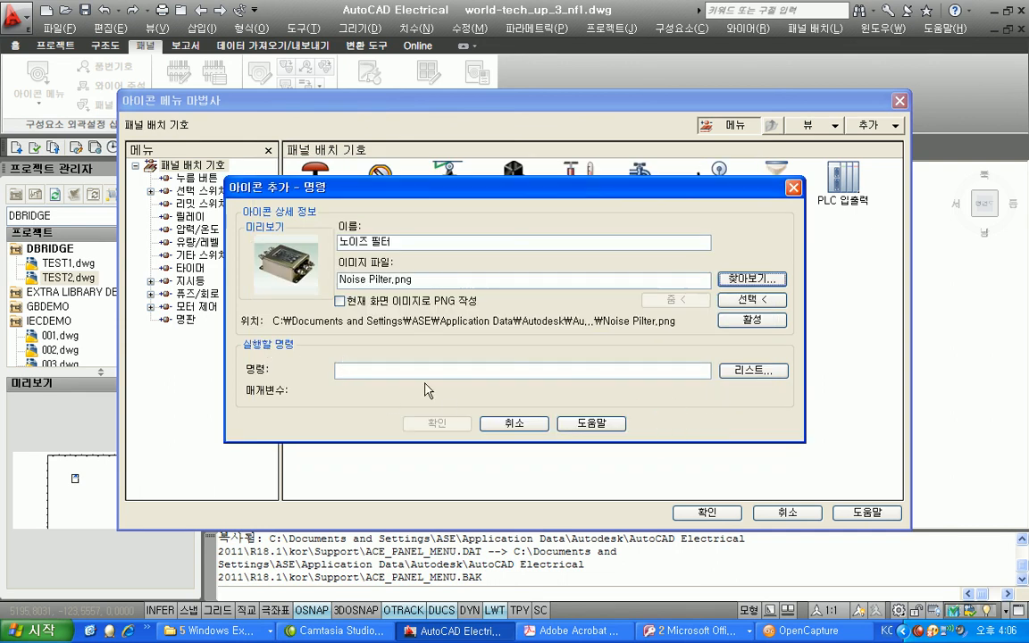
Choose WD_INFPX, the generic panel family command with catalog selection, as the command the icon runs.
click(725, 371)
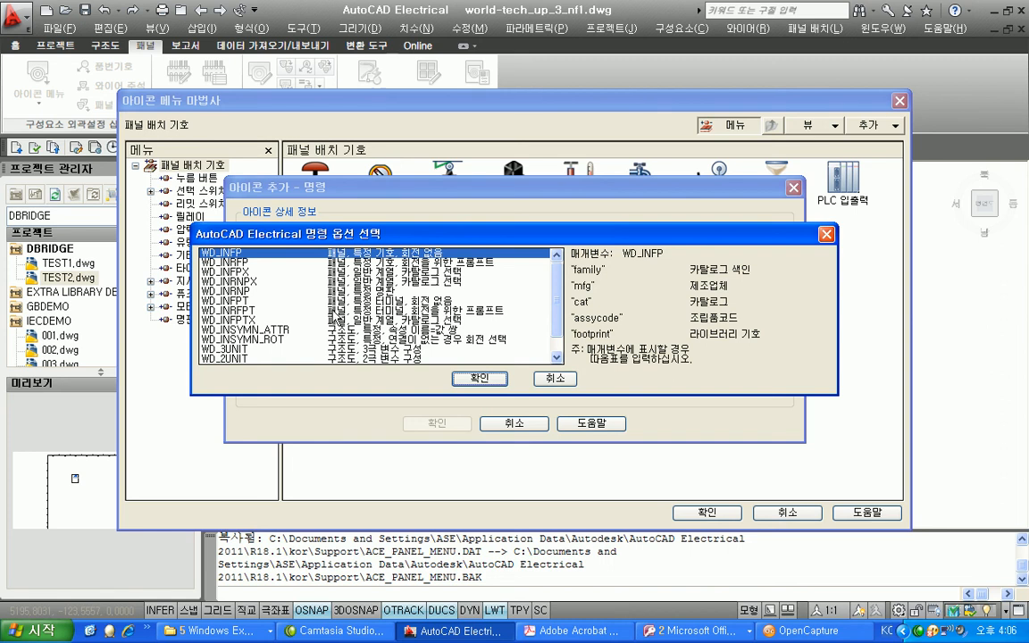
click(326, 271)
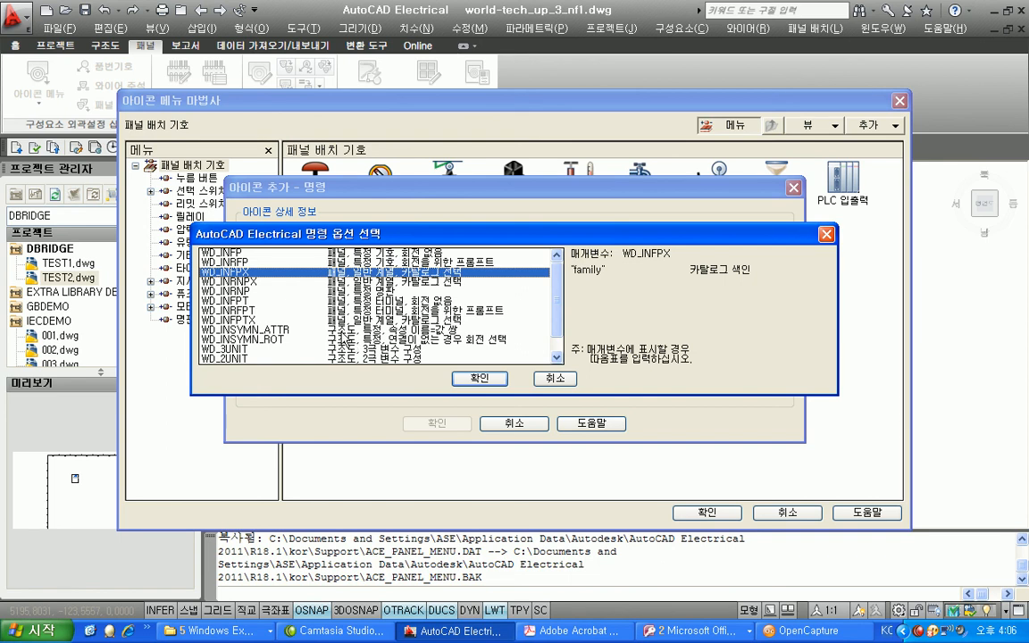
click(479, 379)
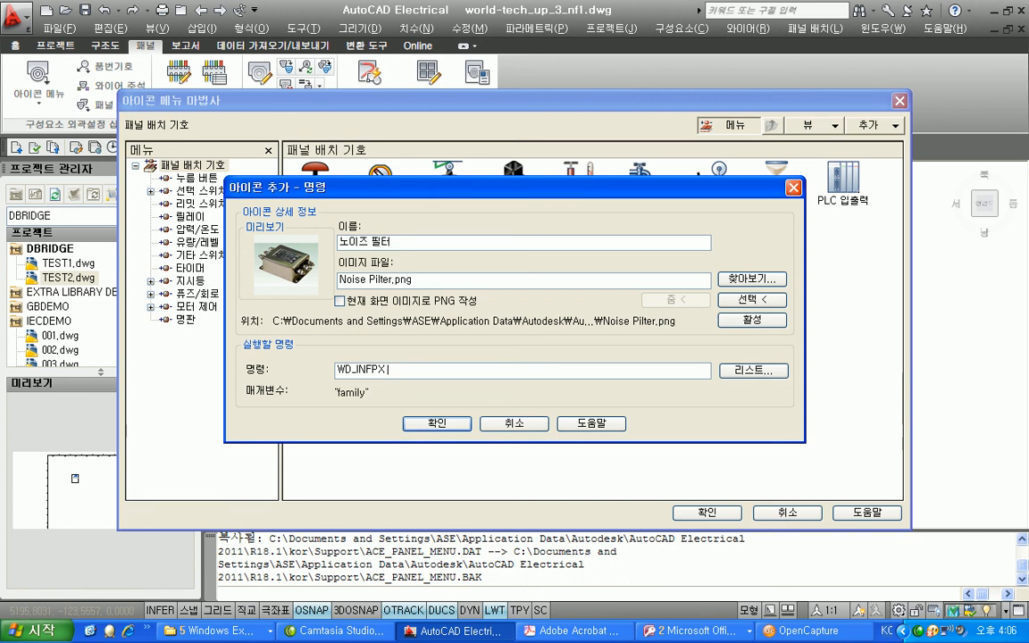
Add the family parameter "NF" to the WD_INFPX command, create the icon, and save the panel icon menu.
text("ㅜㄹ)
key(BackSpace)
key(BackSpace)
text(nf)
key(BackSpace)
text(NF")
click(438, 418)
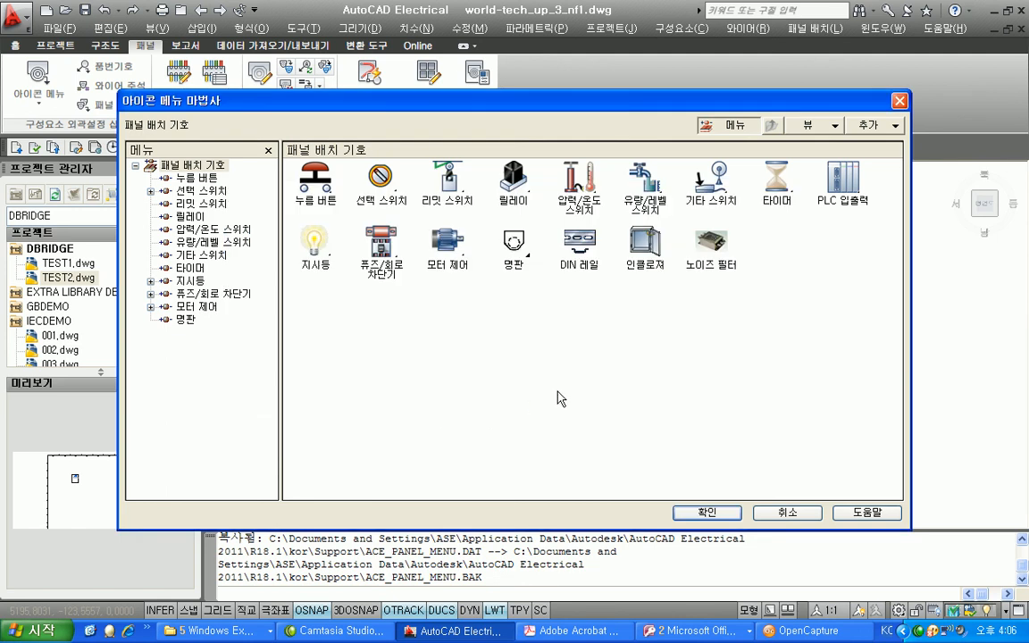
click(706, 511)
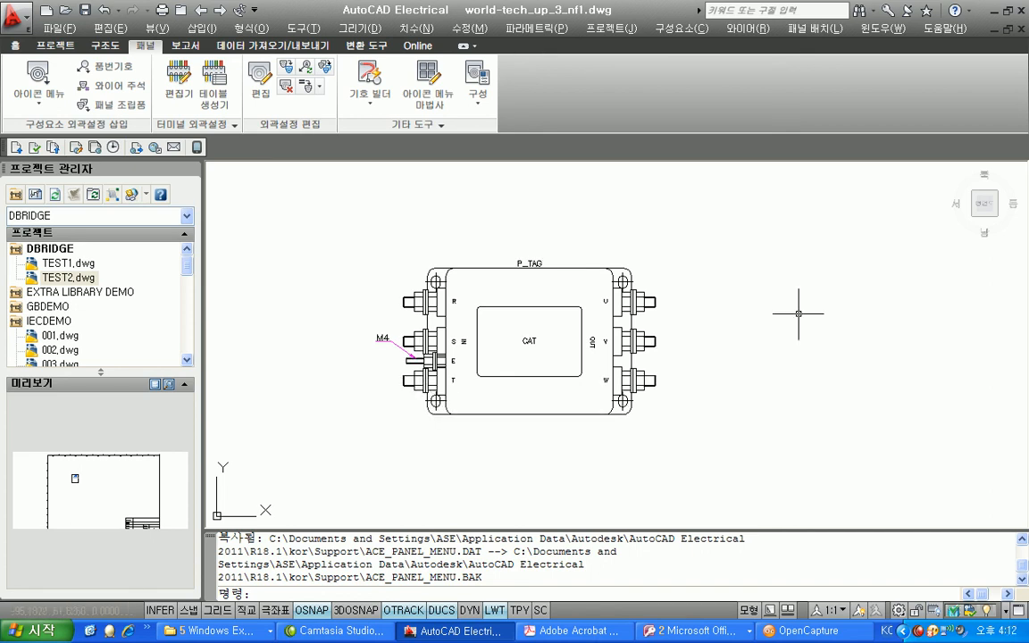
Open the drawing TEST2.dwg from the DBRIDGE project and bring its empty area beside the existing components into view.
double_click(54, 277)
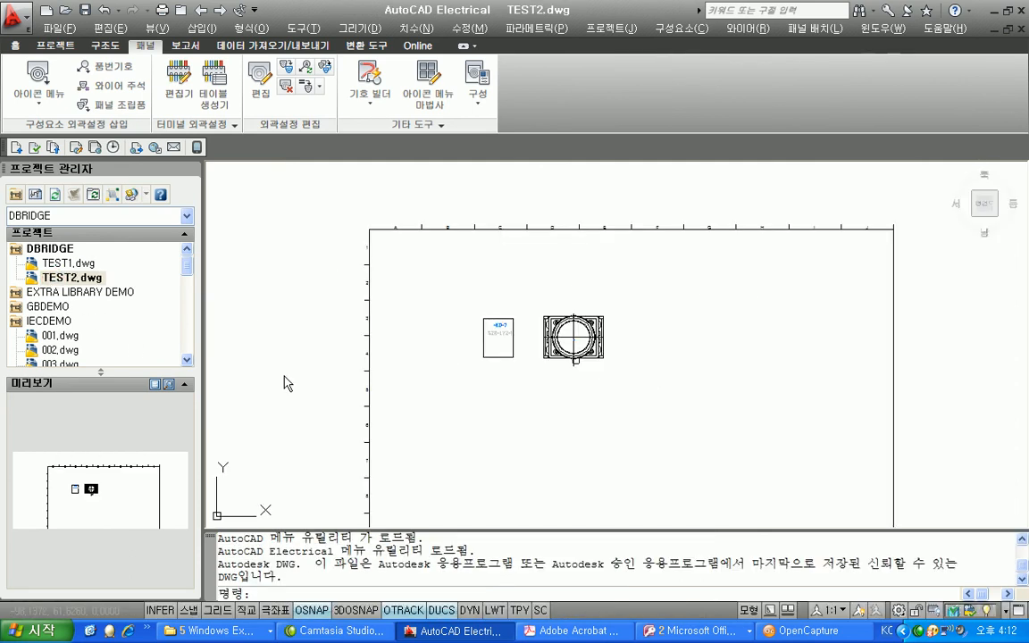
scroll(549, 379, up, 4)
middle_drag(517, 357, 489, 444)
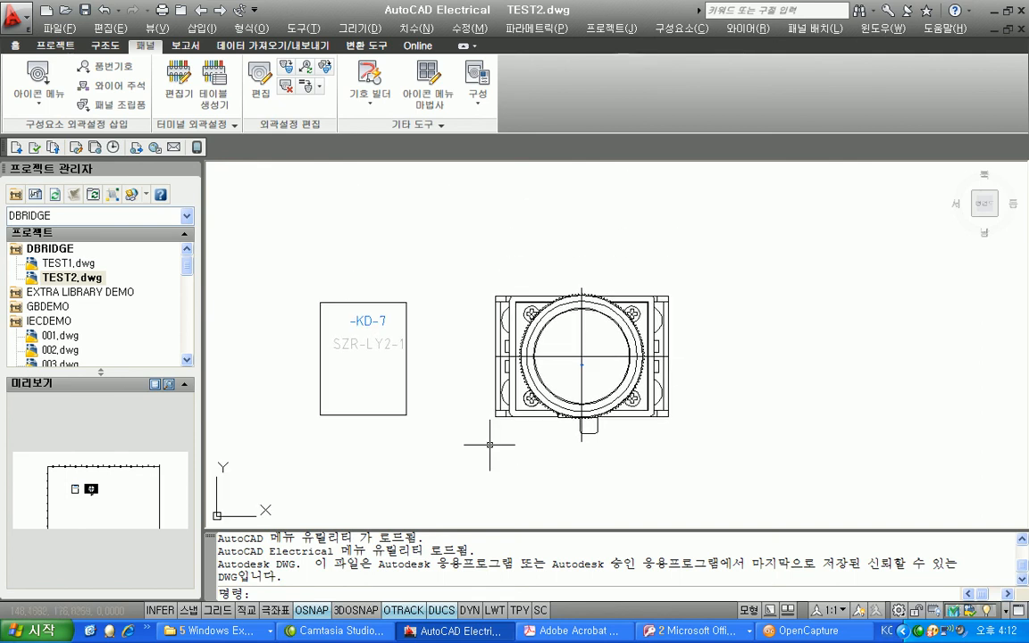
scroll(490, 445, down, 4)
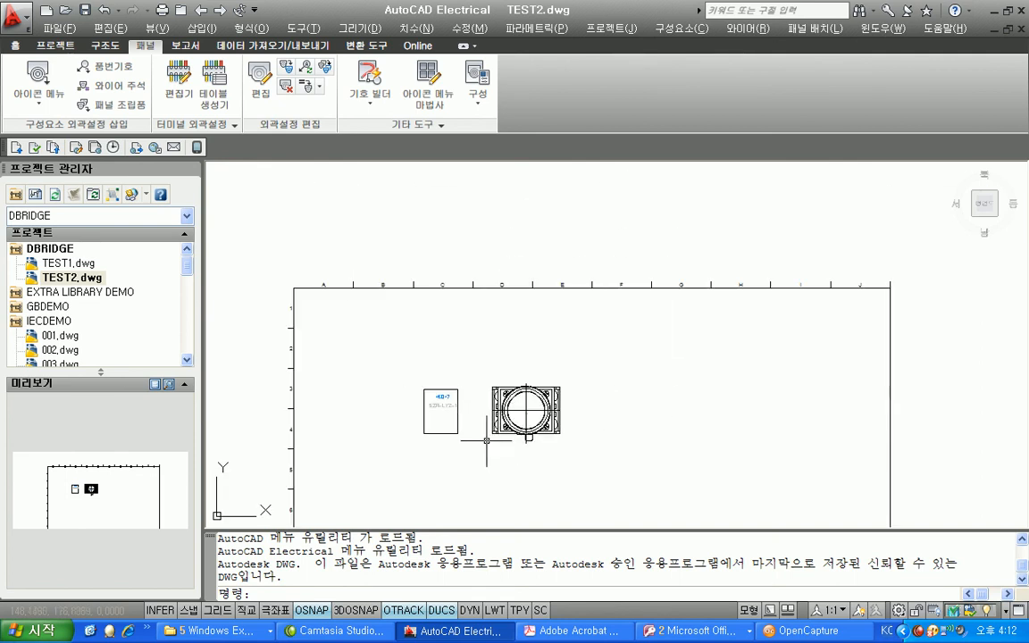
middle_drag(470, 438, 493, 358)
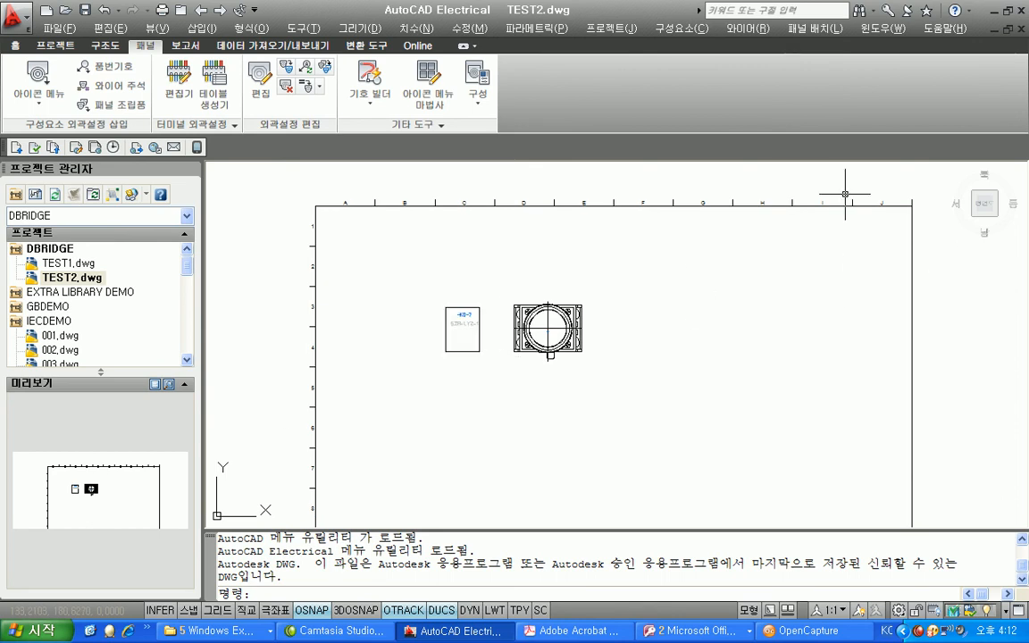
Start inserting the 노이즈 필터 footprint from the panel icon menu, look it up in the parts catalog, and clear the catalog filters.
click(25, 86)
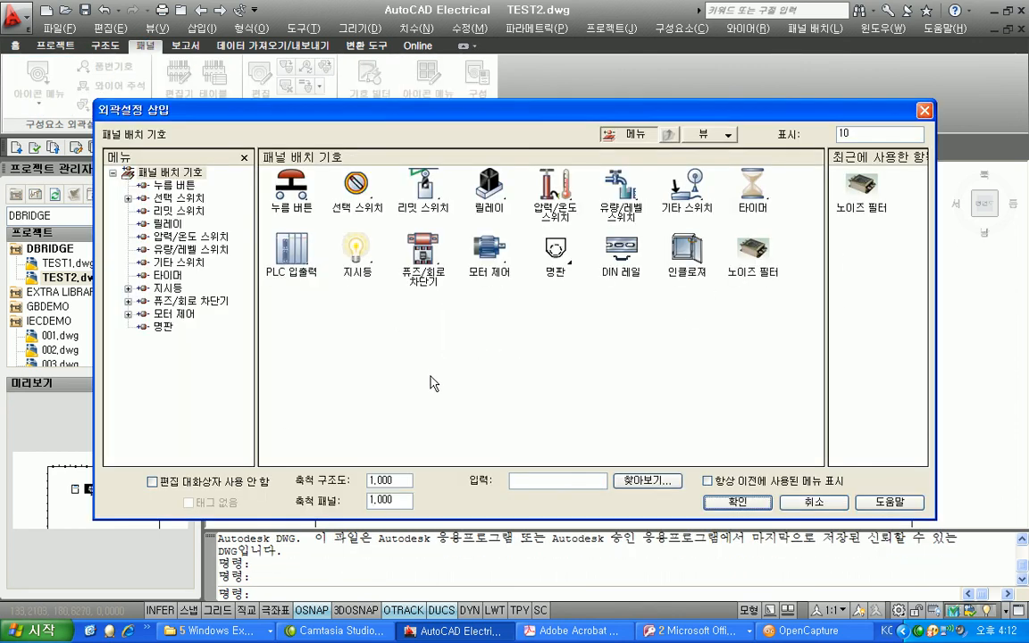
click(741, 272)
click(424, 262)
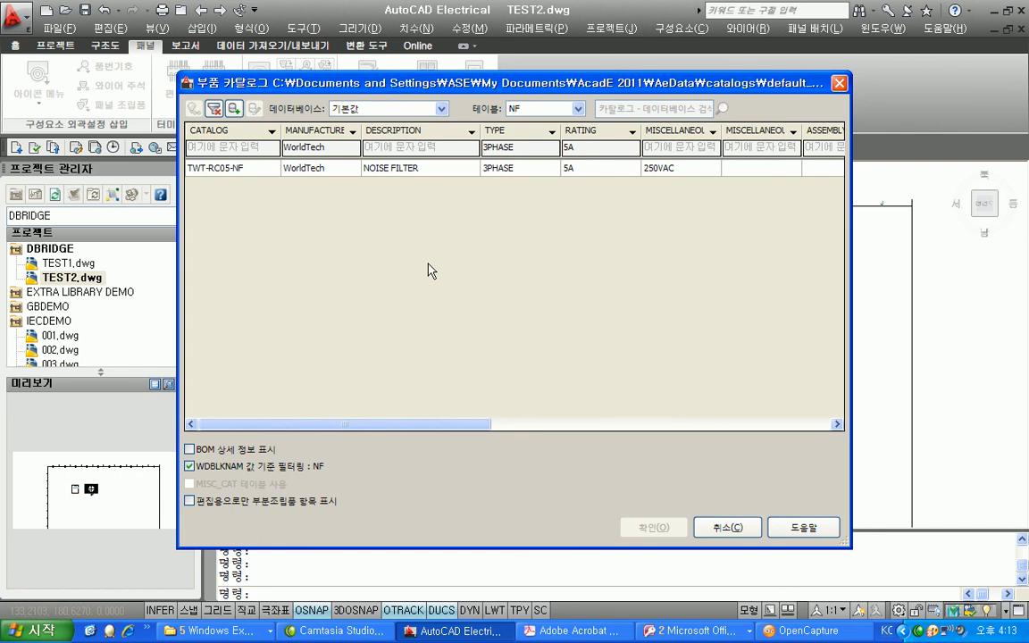
drag(266, 84, 269, 93)
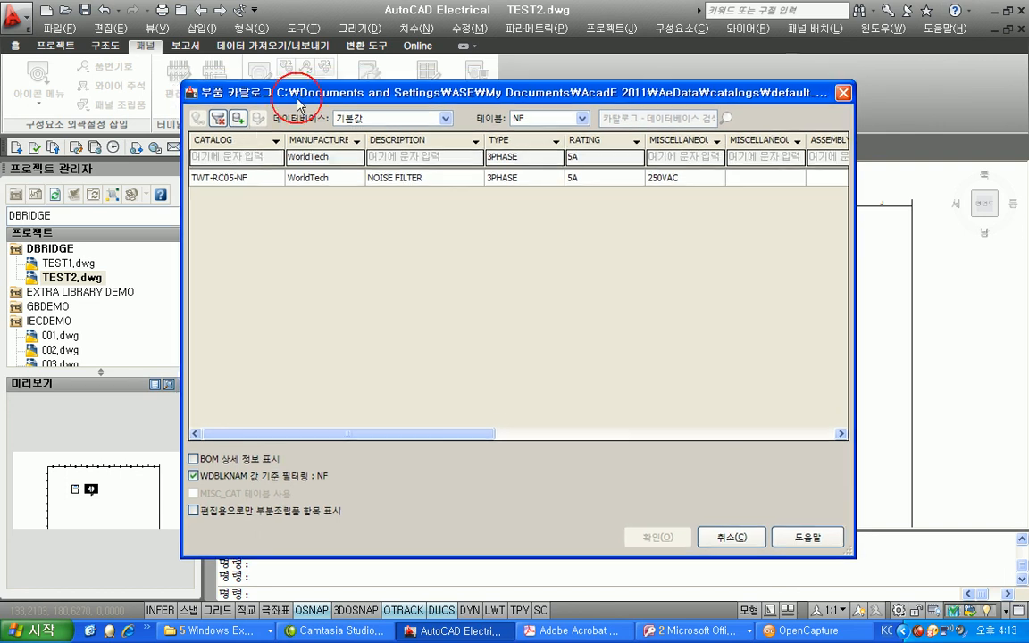
click(218, 118)
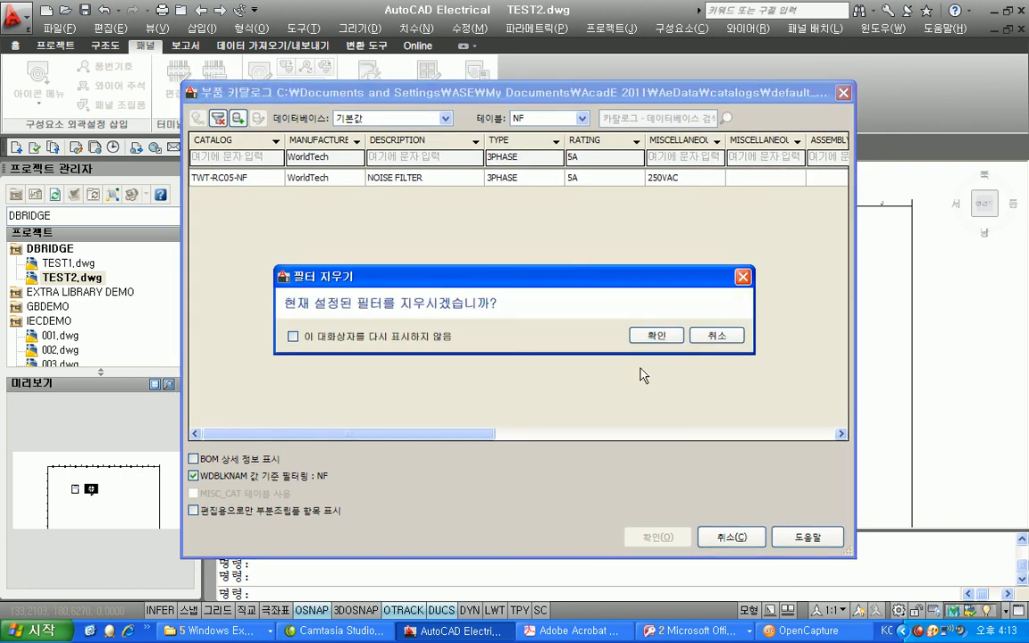
click(638, 333)
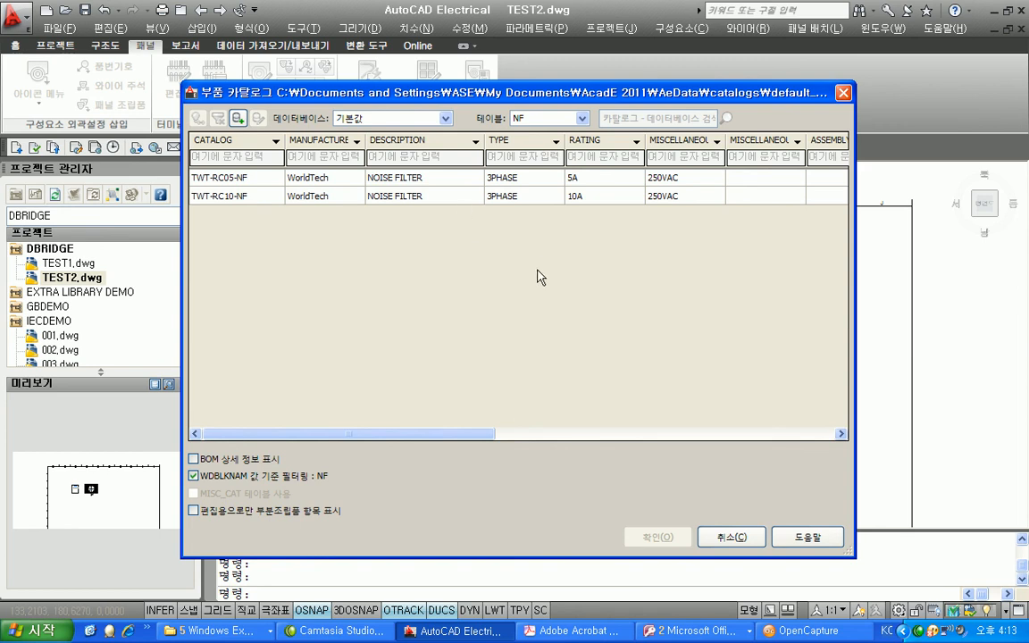
Select TWT-RC05-NF and place its footprint unrotated to the right of the round component, accepting the component data as is.
click(415, 175)
click(681, 537)
click(452, 473)
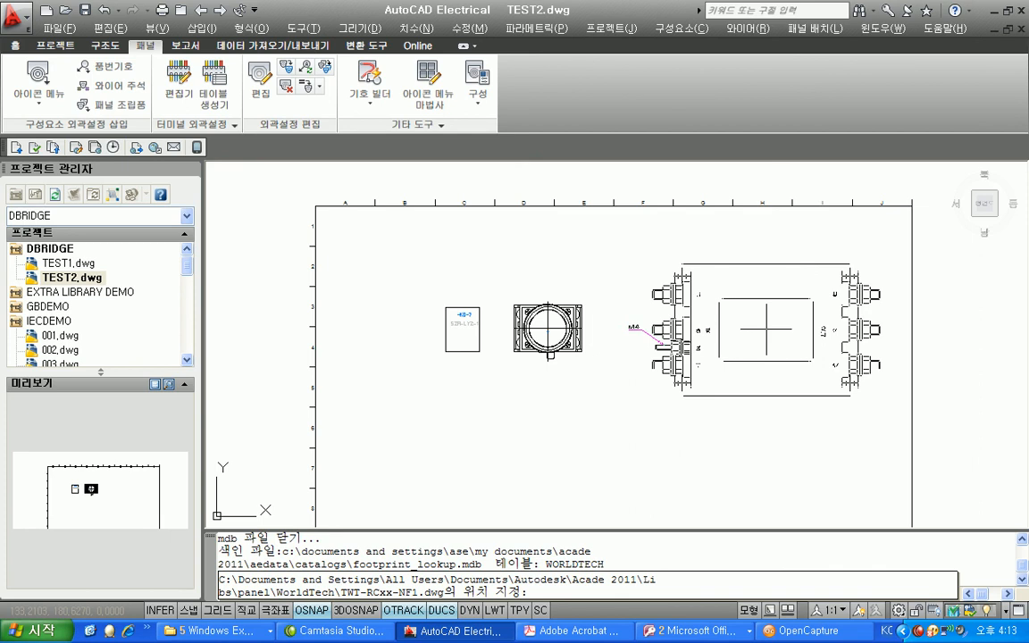
key(F8)
key(F8)
click(765, 330)
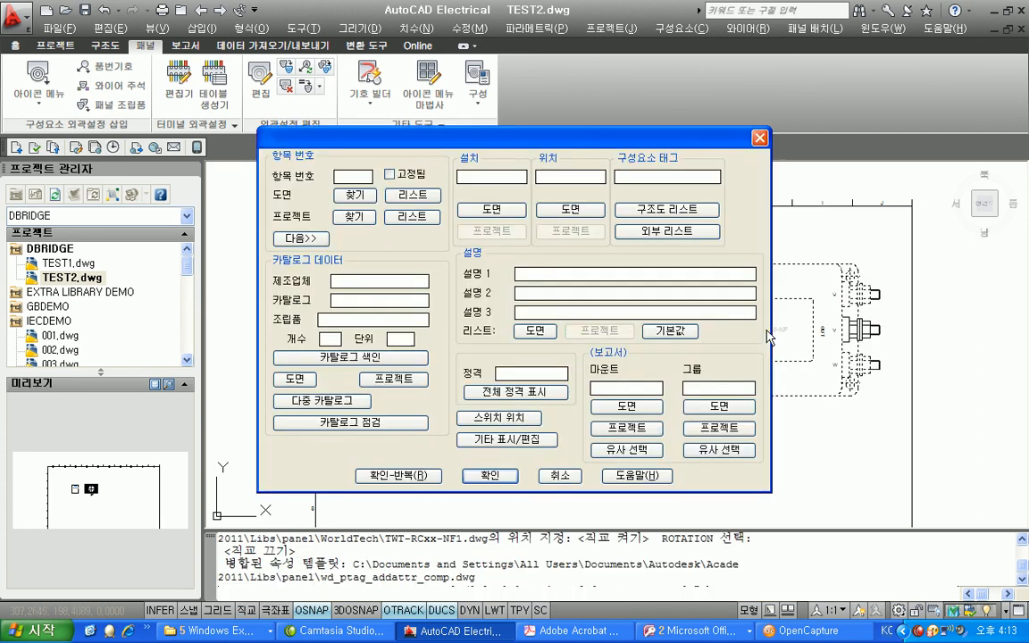
click(506, 475)
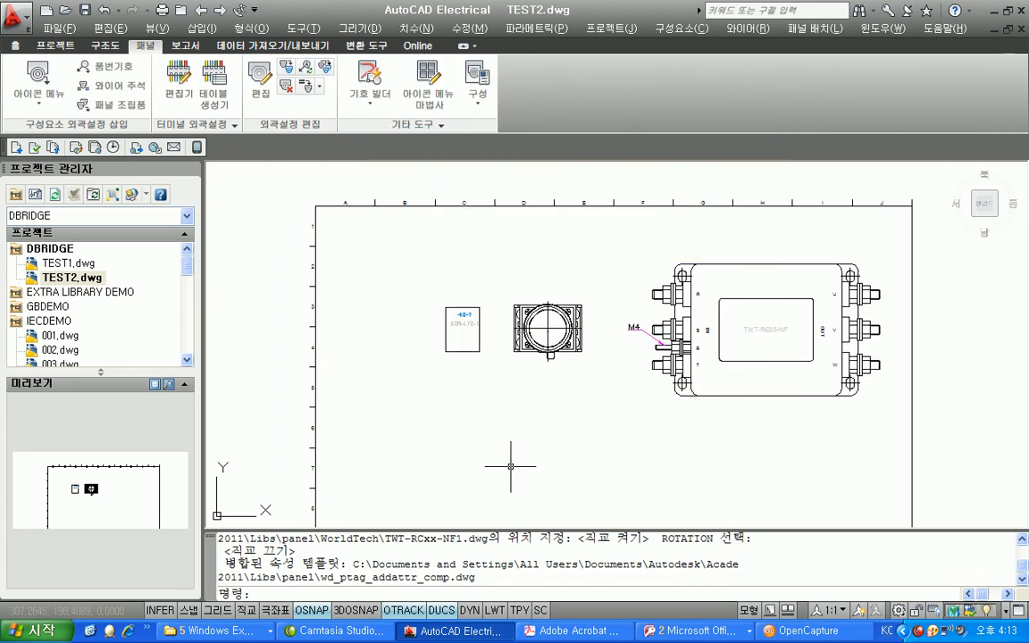
scroll(621, 317, up, 4)
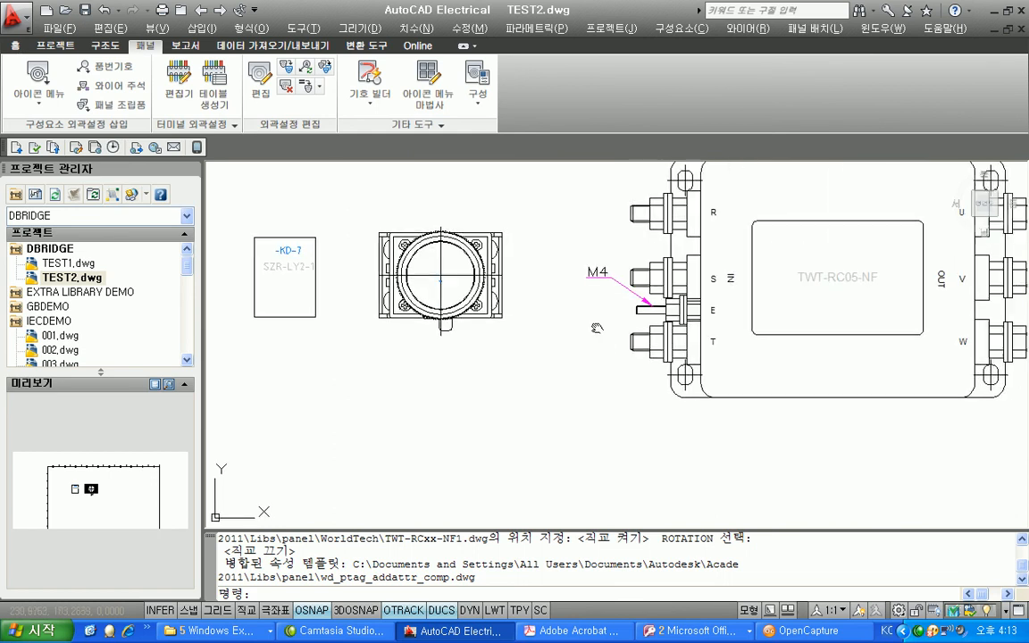
middle_drag(594, 274, 487, 357)
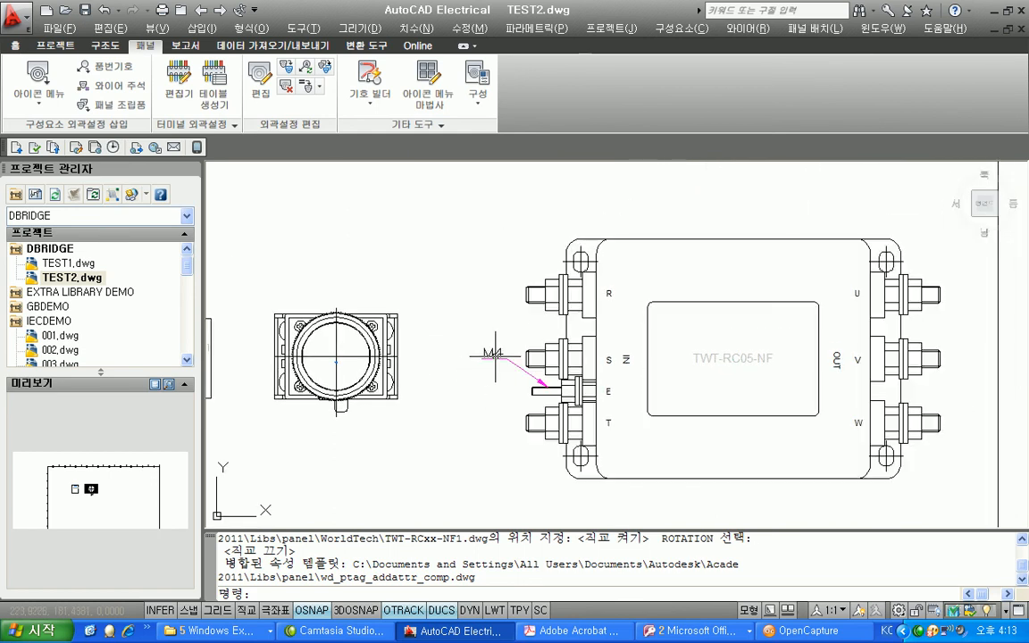
Inspect the placed noise filter footprint's label, review its manufacturer, catalog and rating data in the component editor, and leave without changes.
click(497, 355)
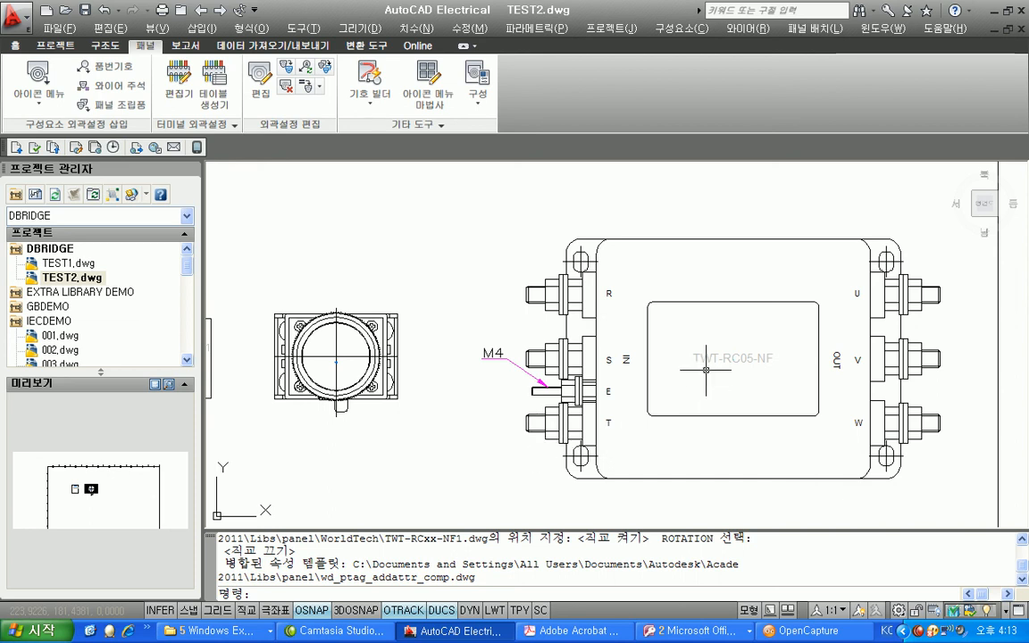
scroll(732, 361, up, 5)
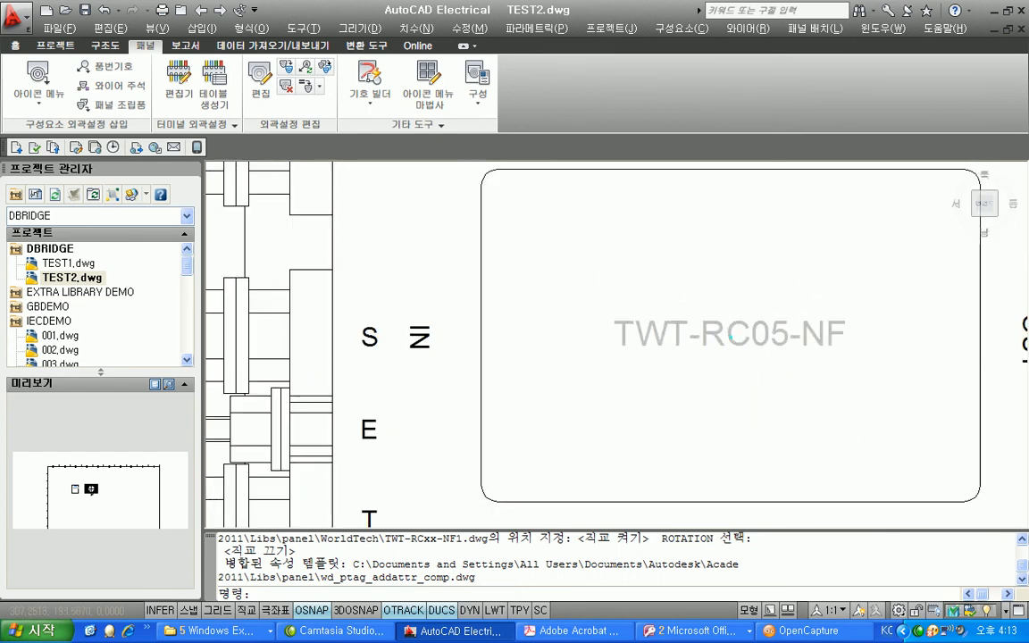
scroll(692, 284, down, 5)
middle_drag(712, 199, 713, 291)
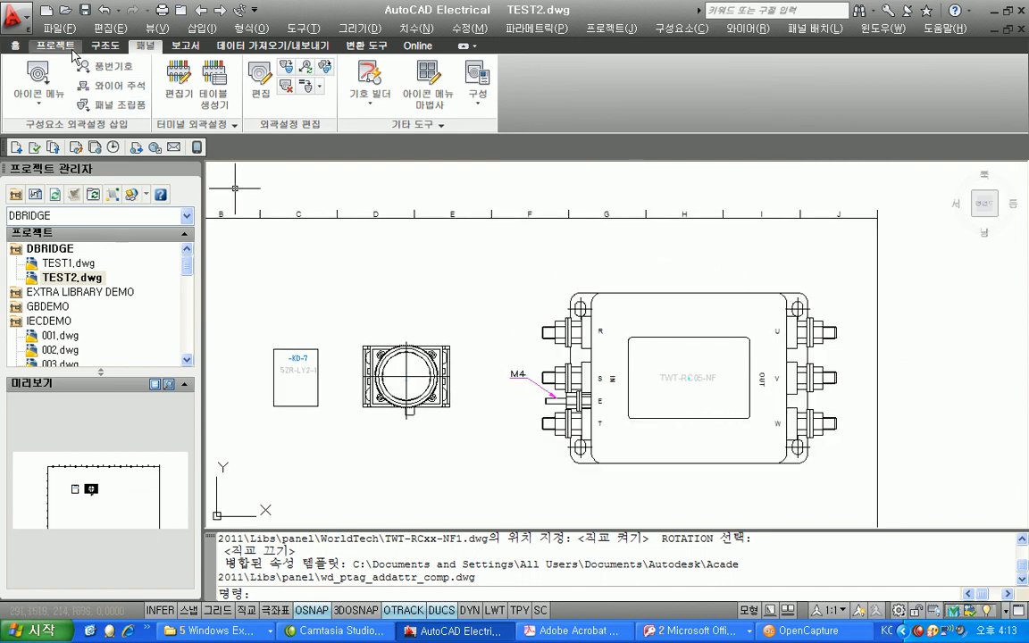
click(259, 80)
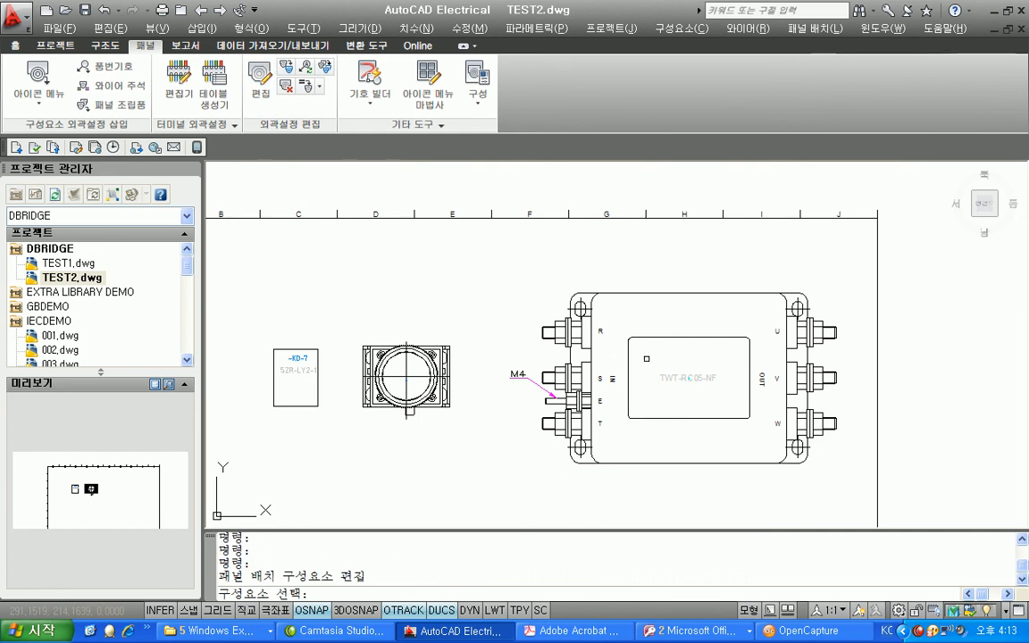
click(624, 333)
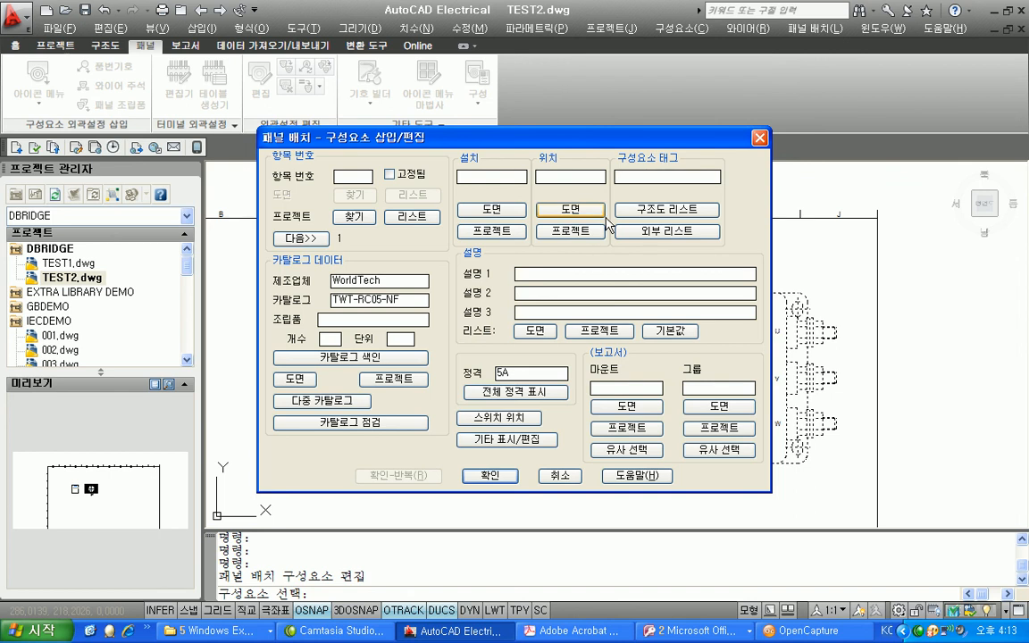
click(559, 476)
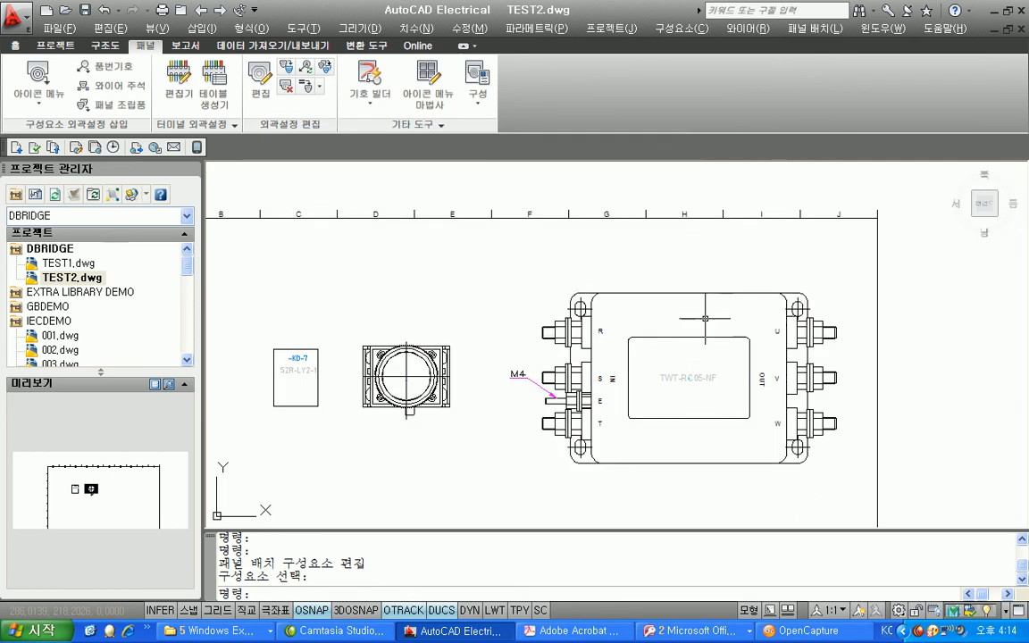